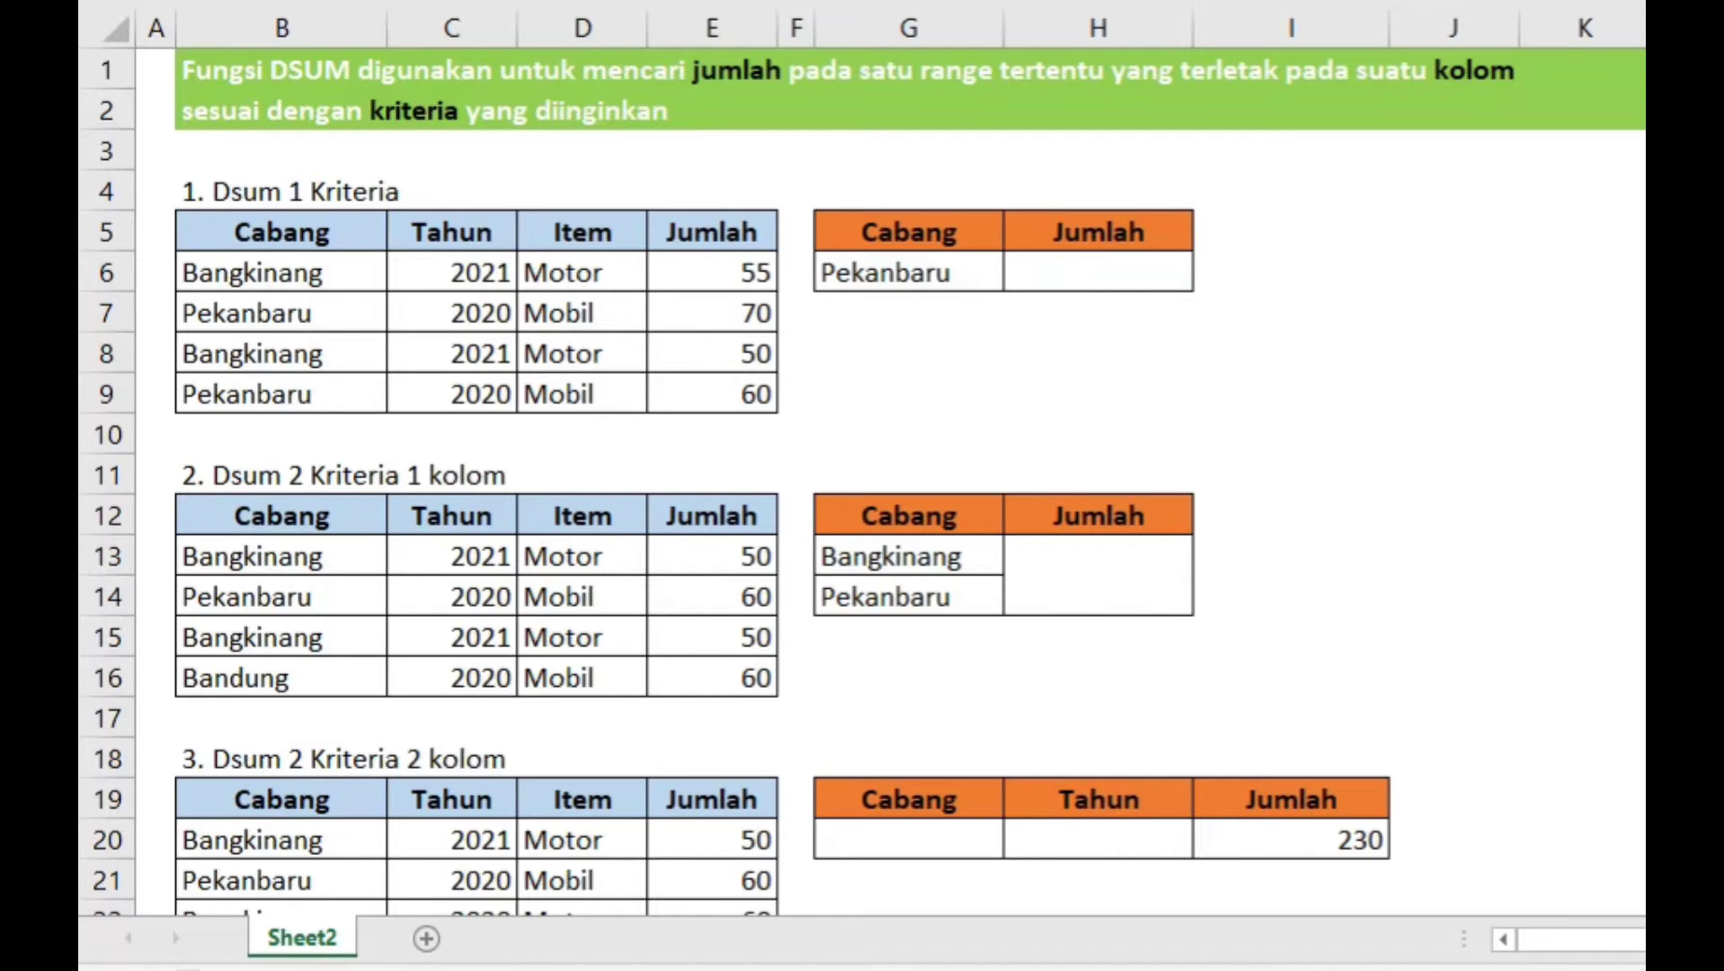
- Examine the three DSUM example headings and the first example's Jumlah data and Cabang criteria range G5:G6
click(1584, 556)
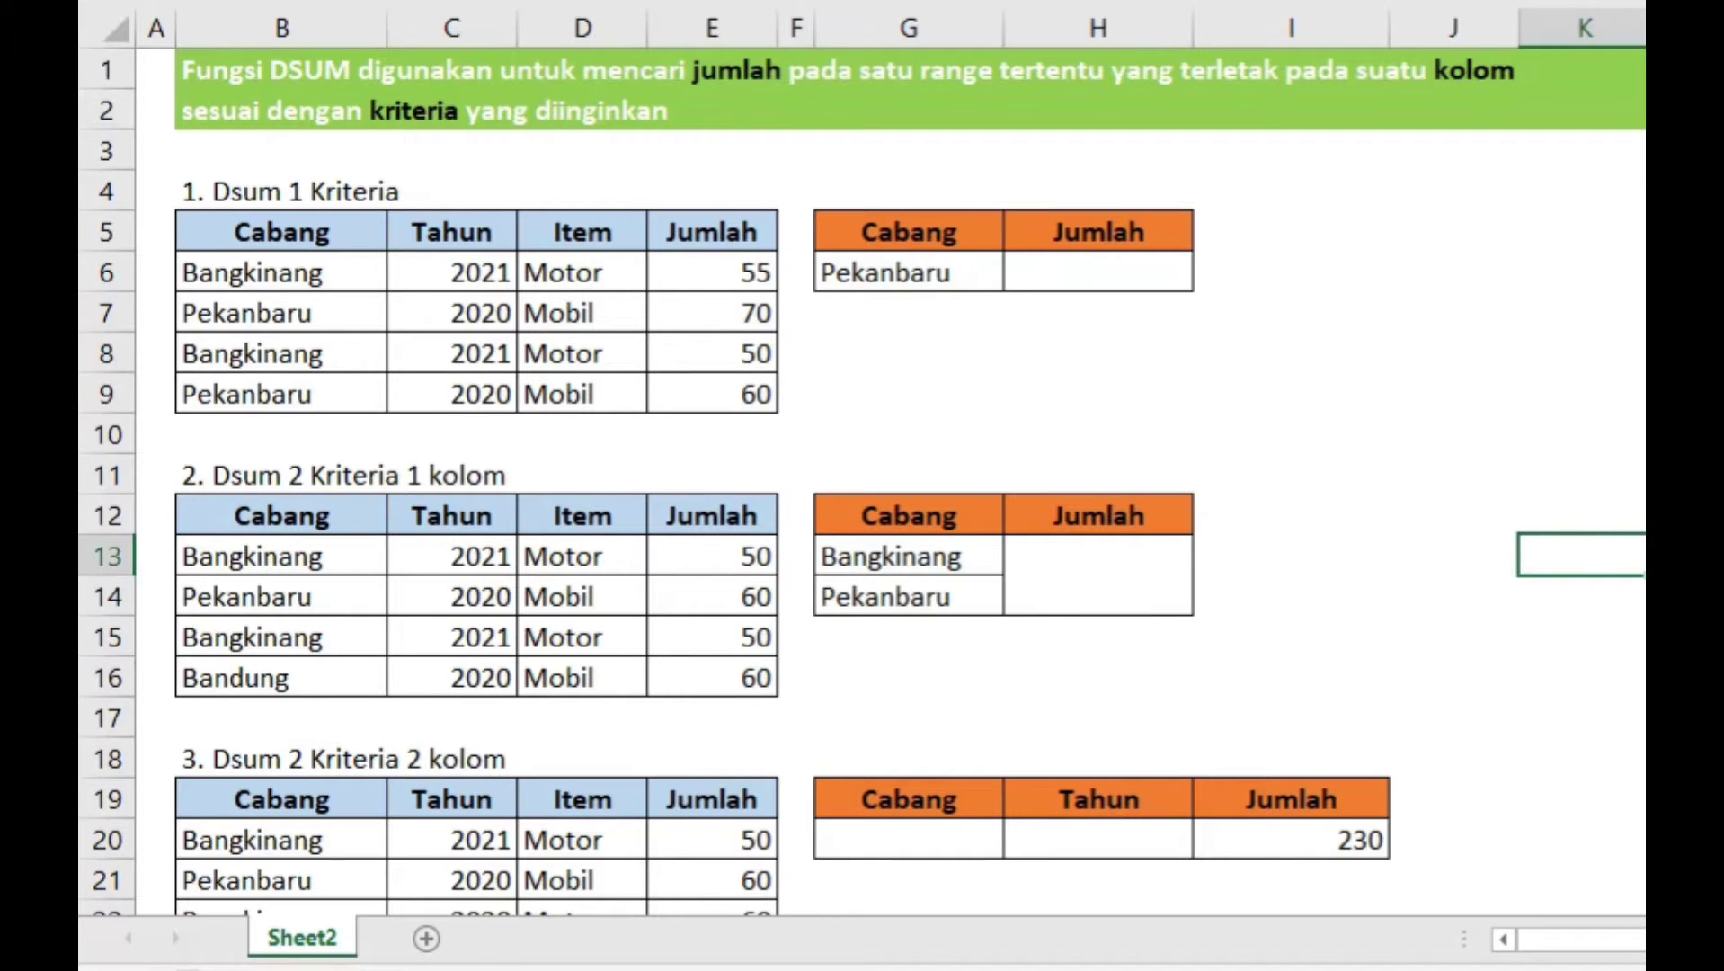
click(309, 196)
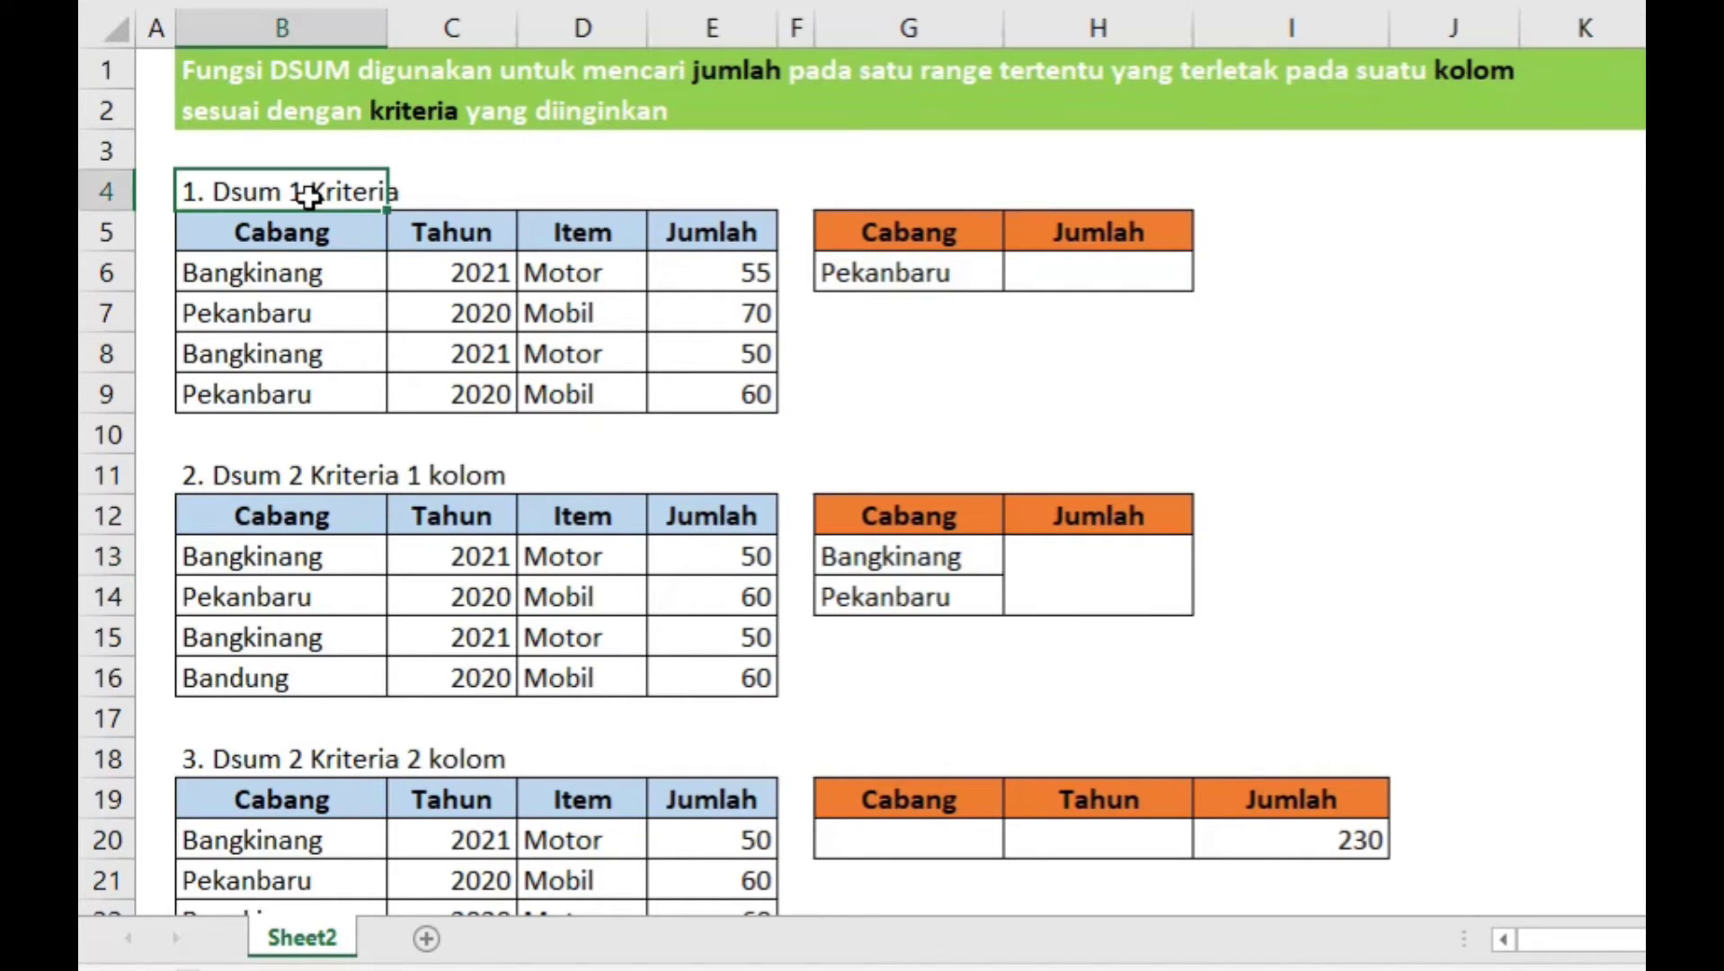
click(223, 464)
click(471, 460)
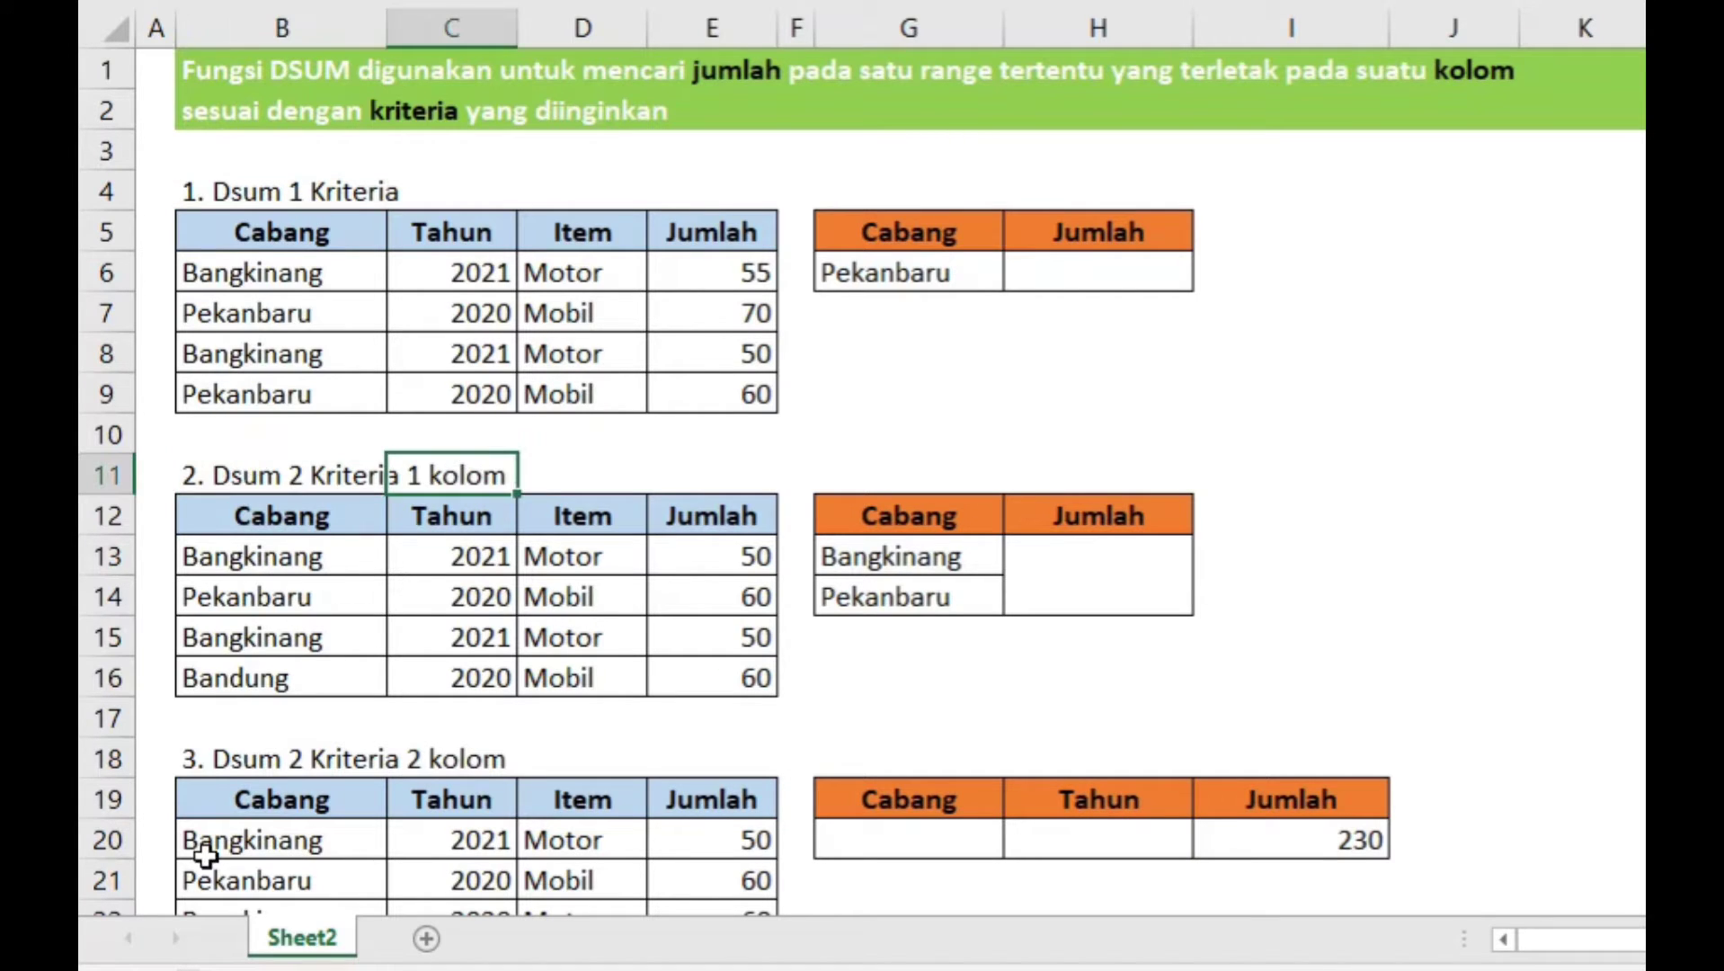
click(211, 762)
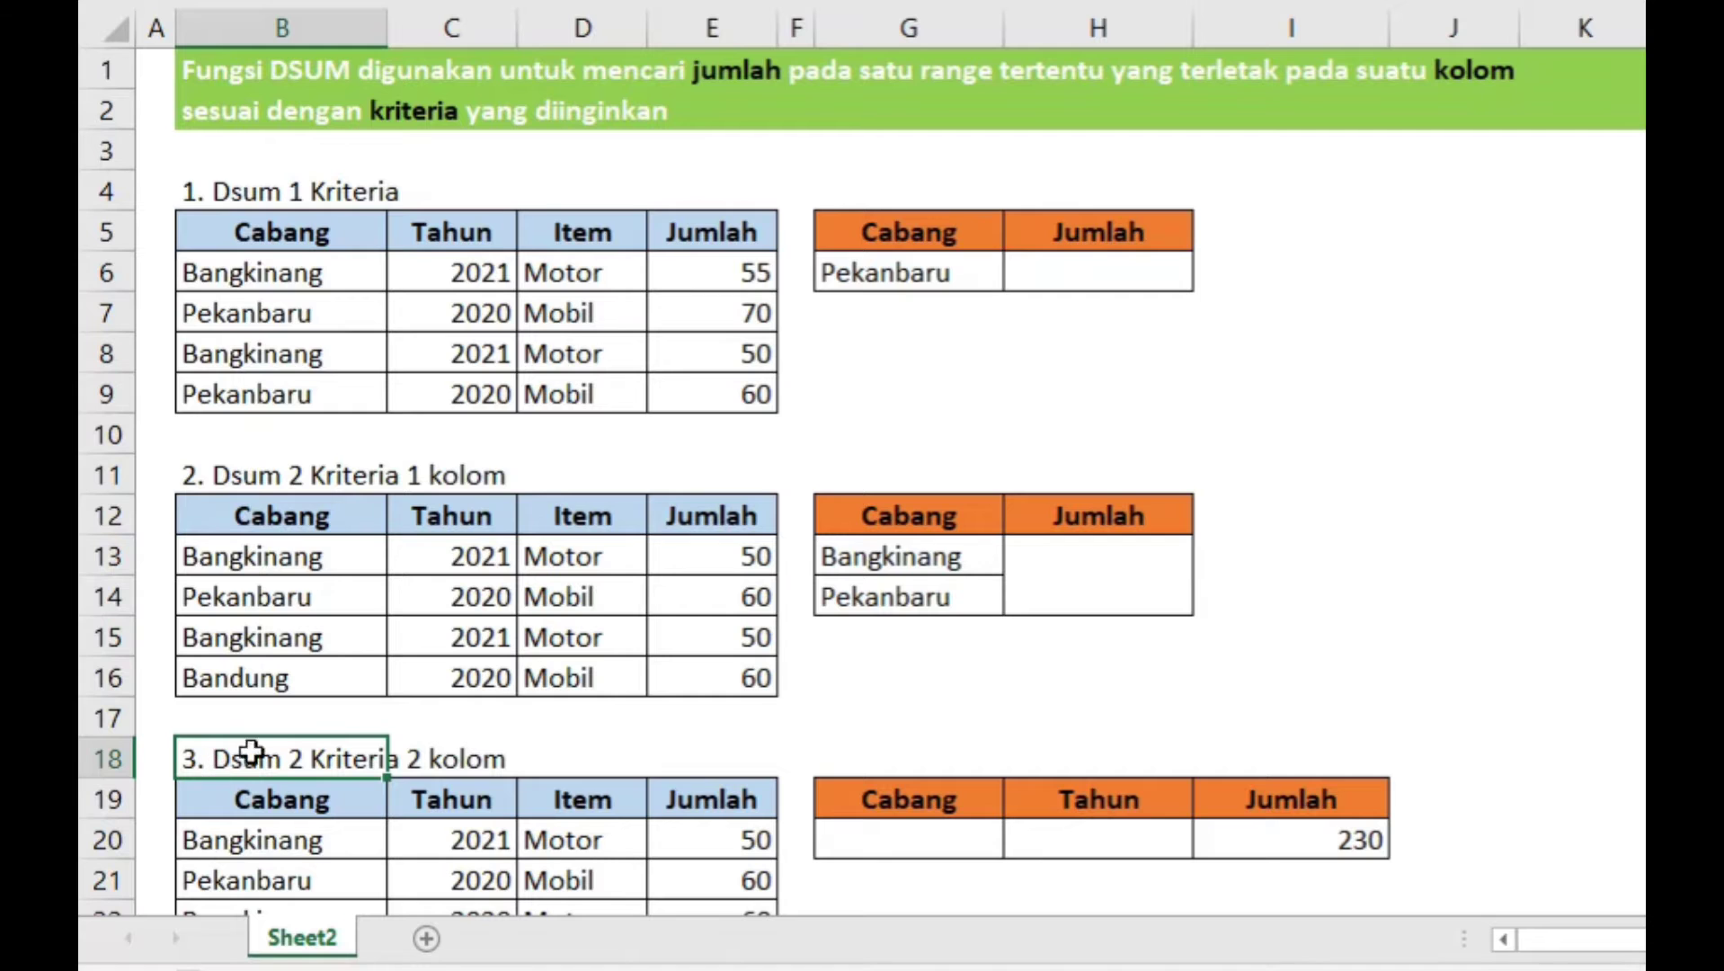
click(1518, 607)
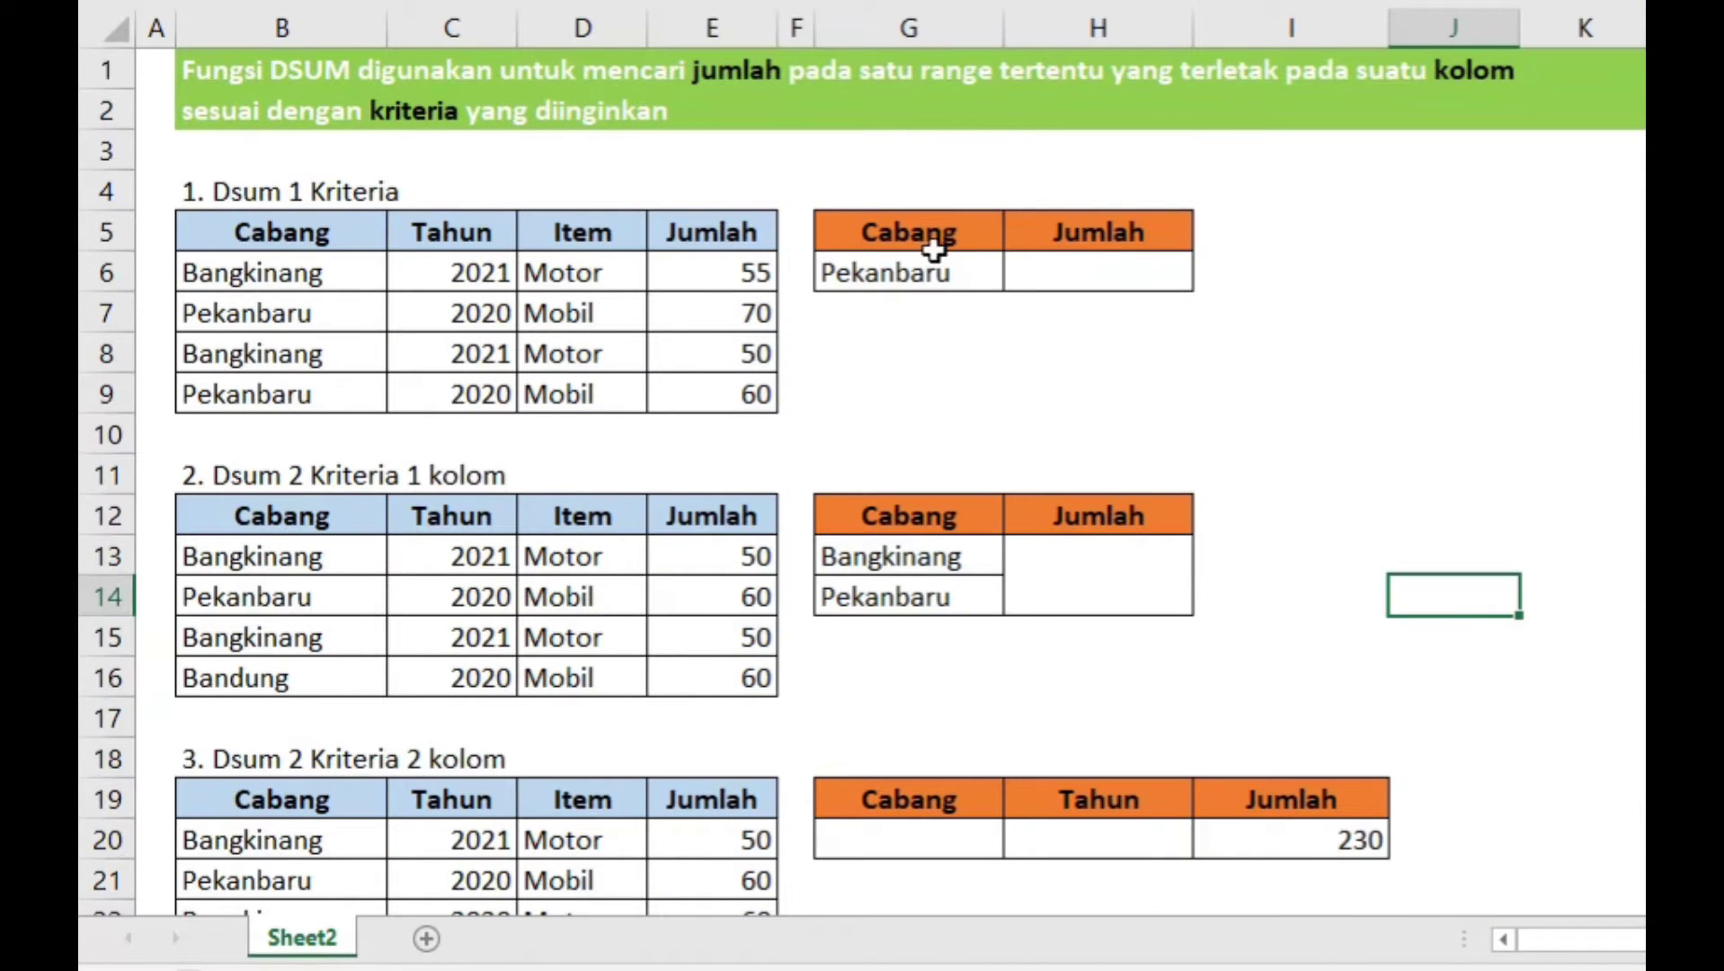
drag(890, 232, 890, 265)
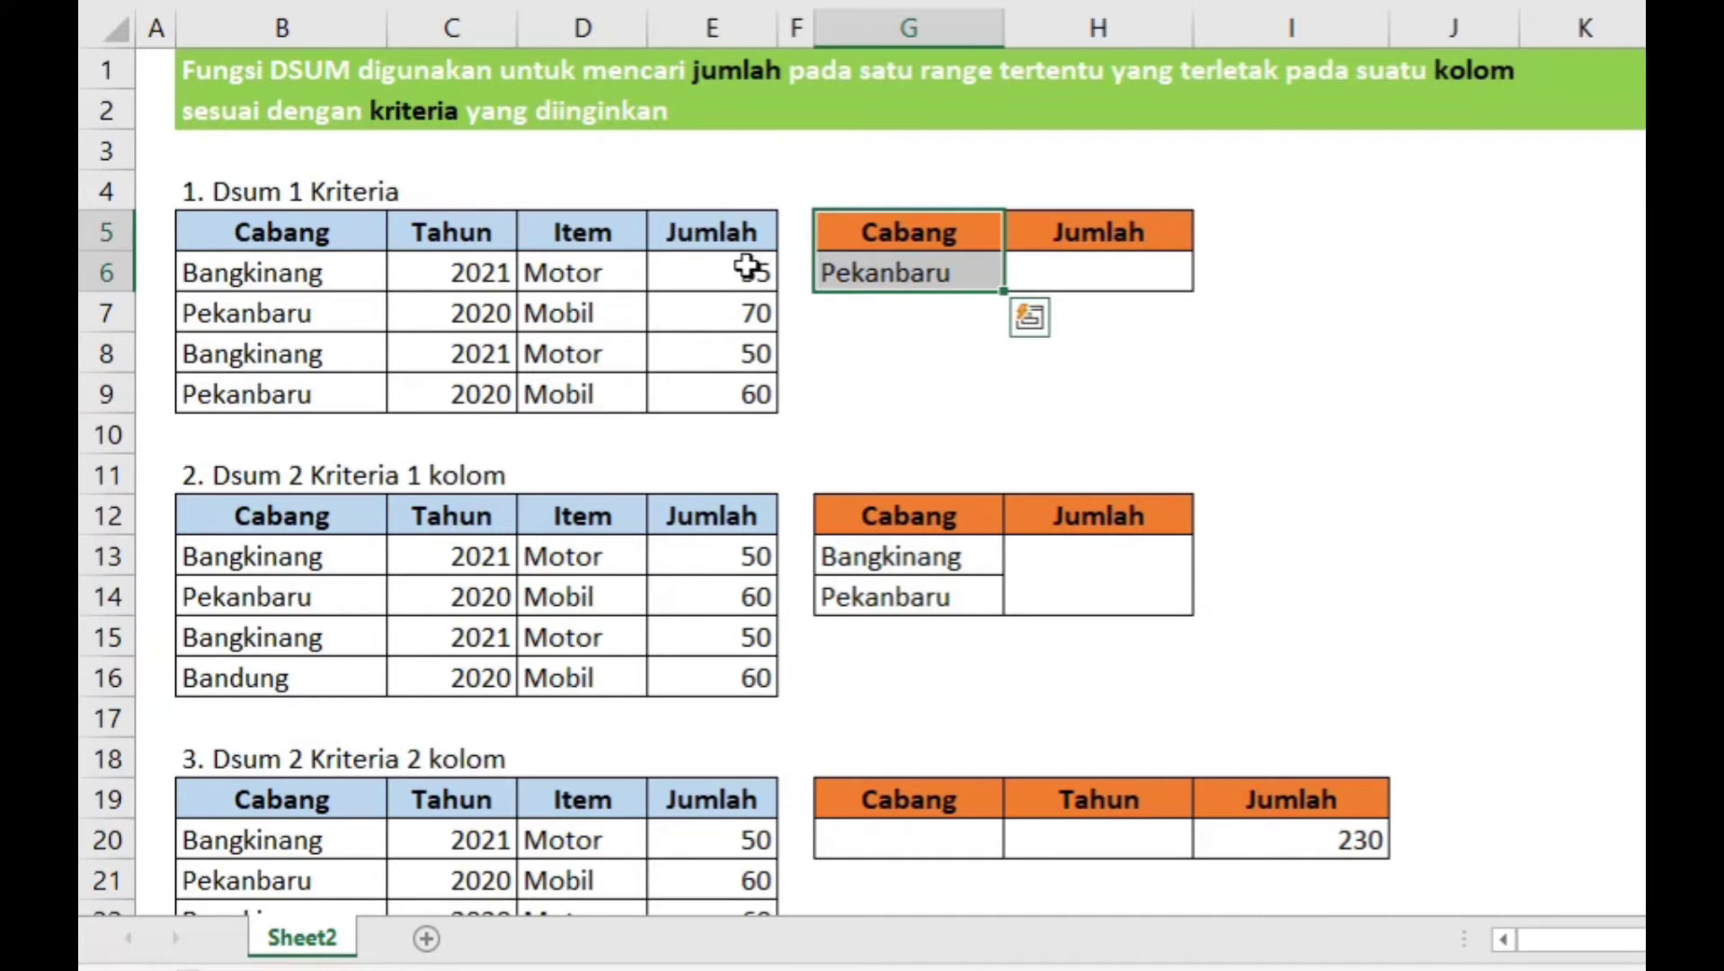
click(695, 269)
click(702, 384)
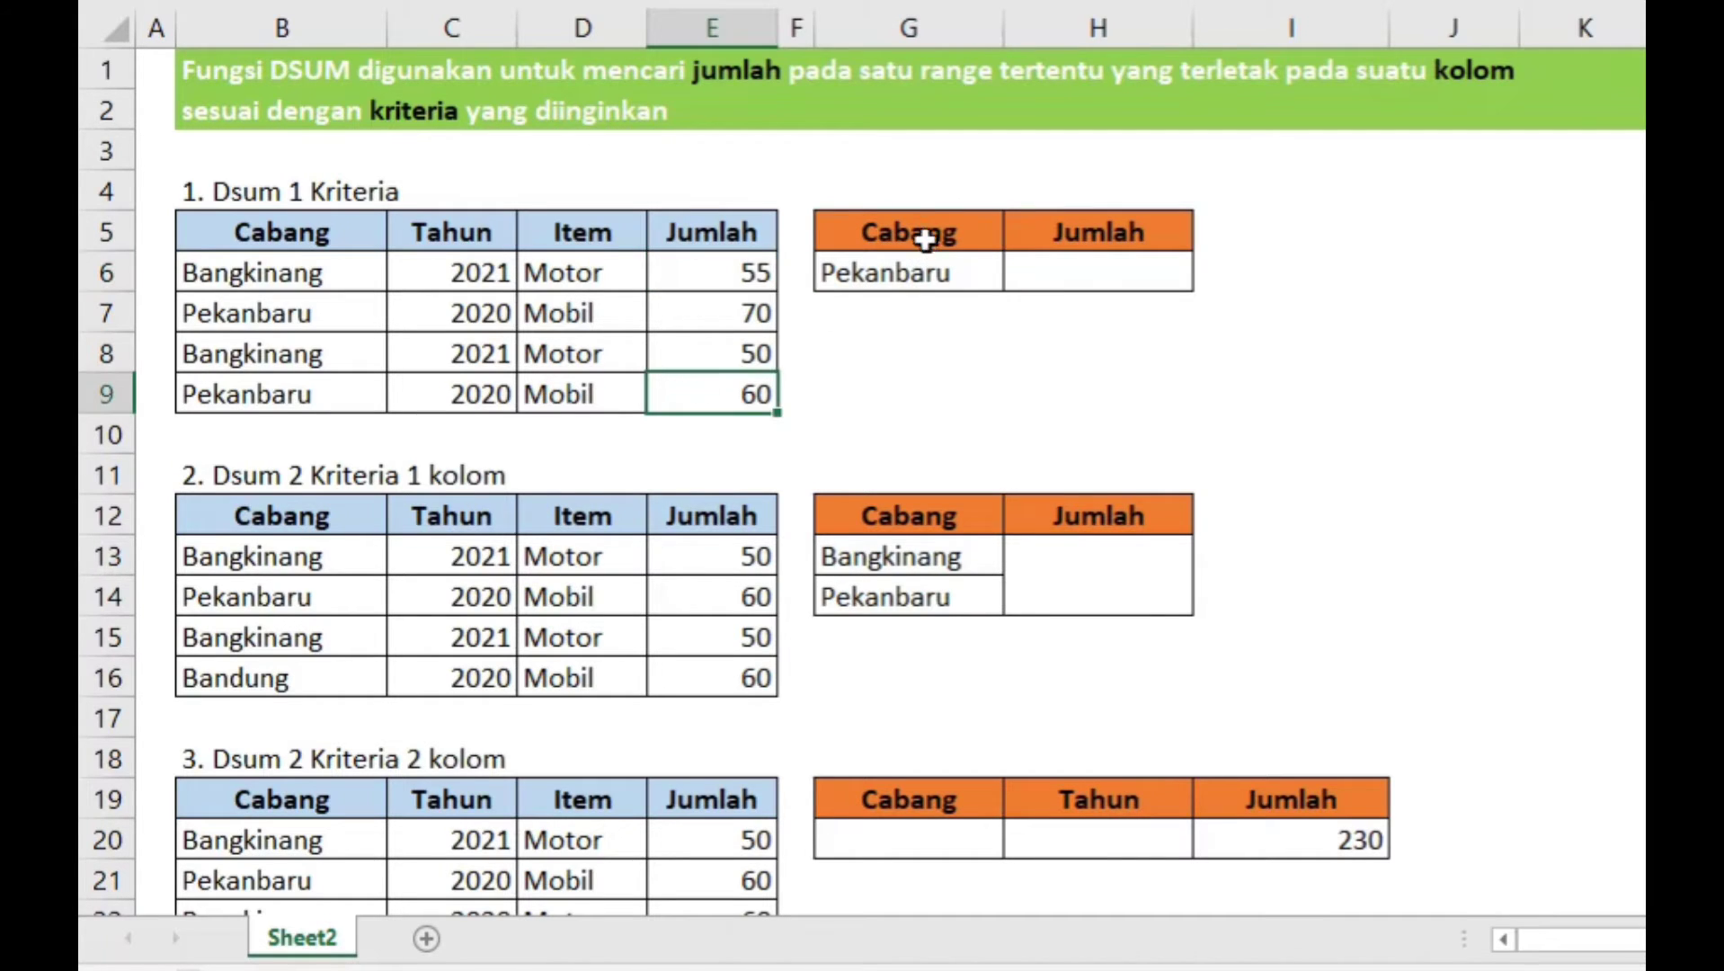
drag(917, 226, 914, 265)
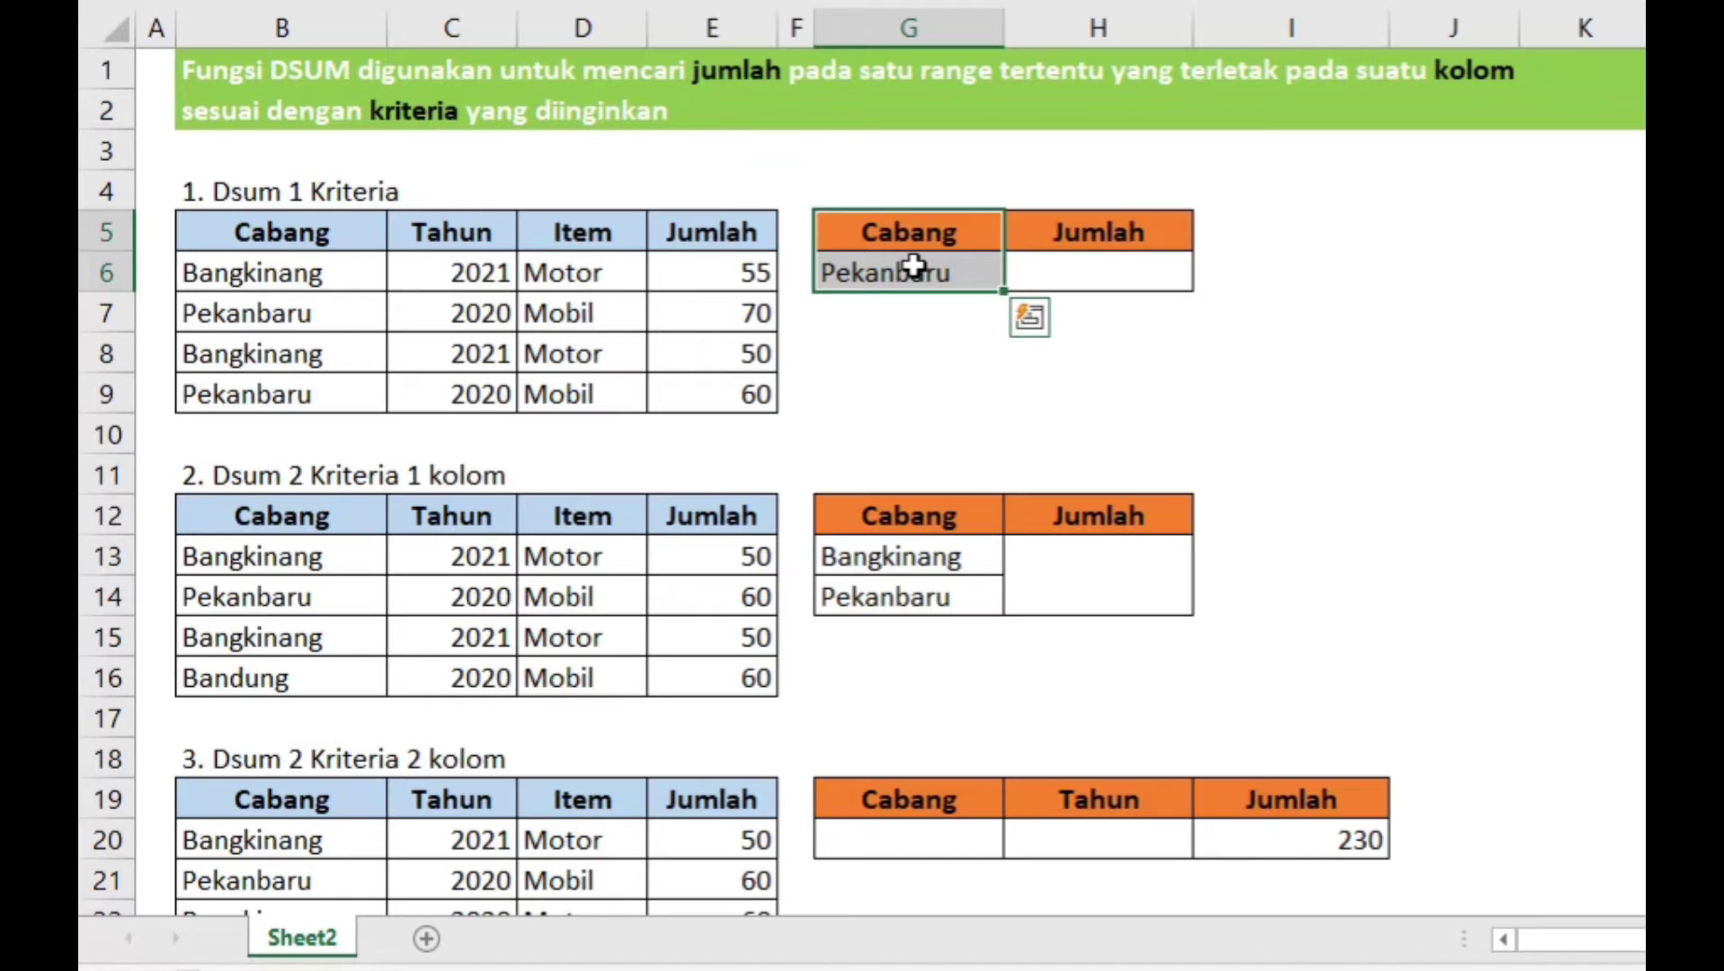
- Enter =DSUM(B5:E9;E5;G5:G6) in H6 to total Jumlah for the Cabang criterion, and check it against amounts E7 and E9
click(1098, 271)
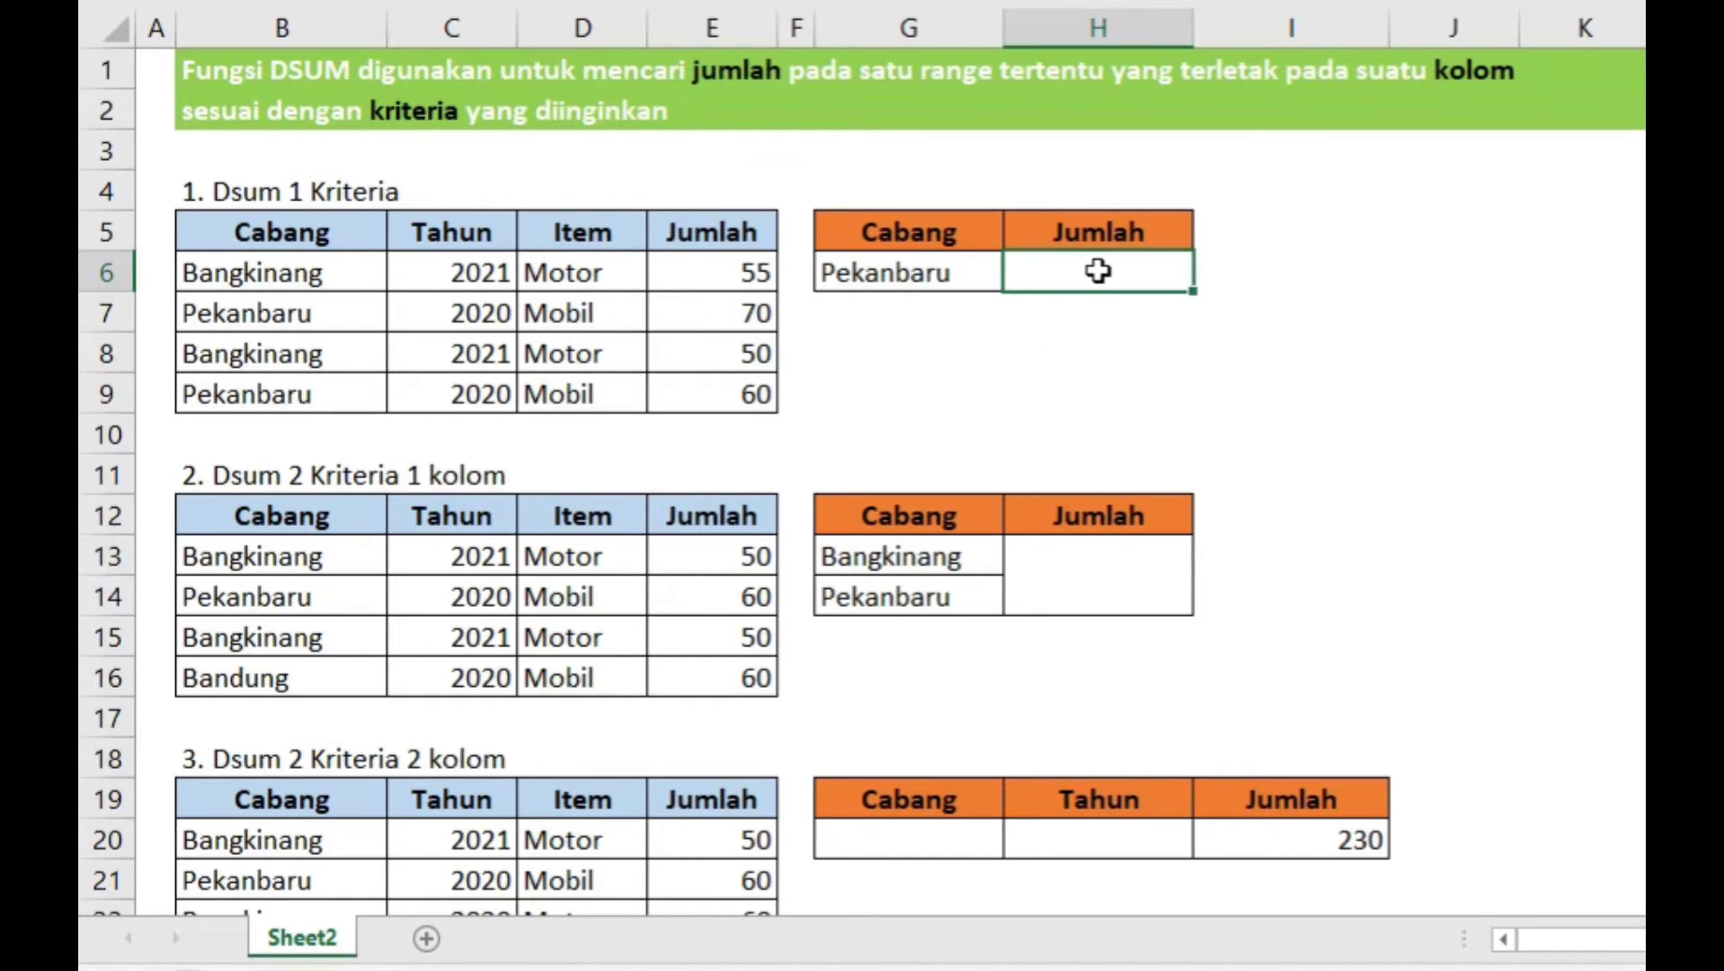
text(=dsum)
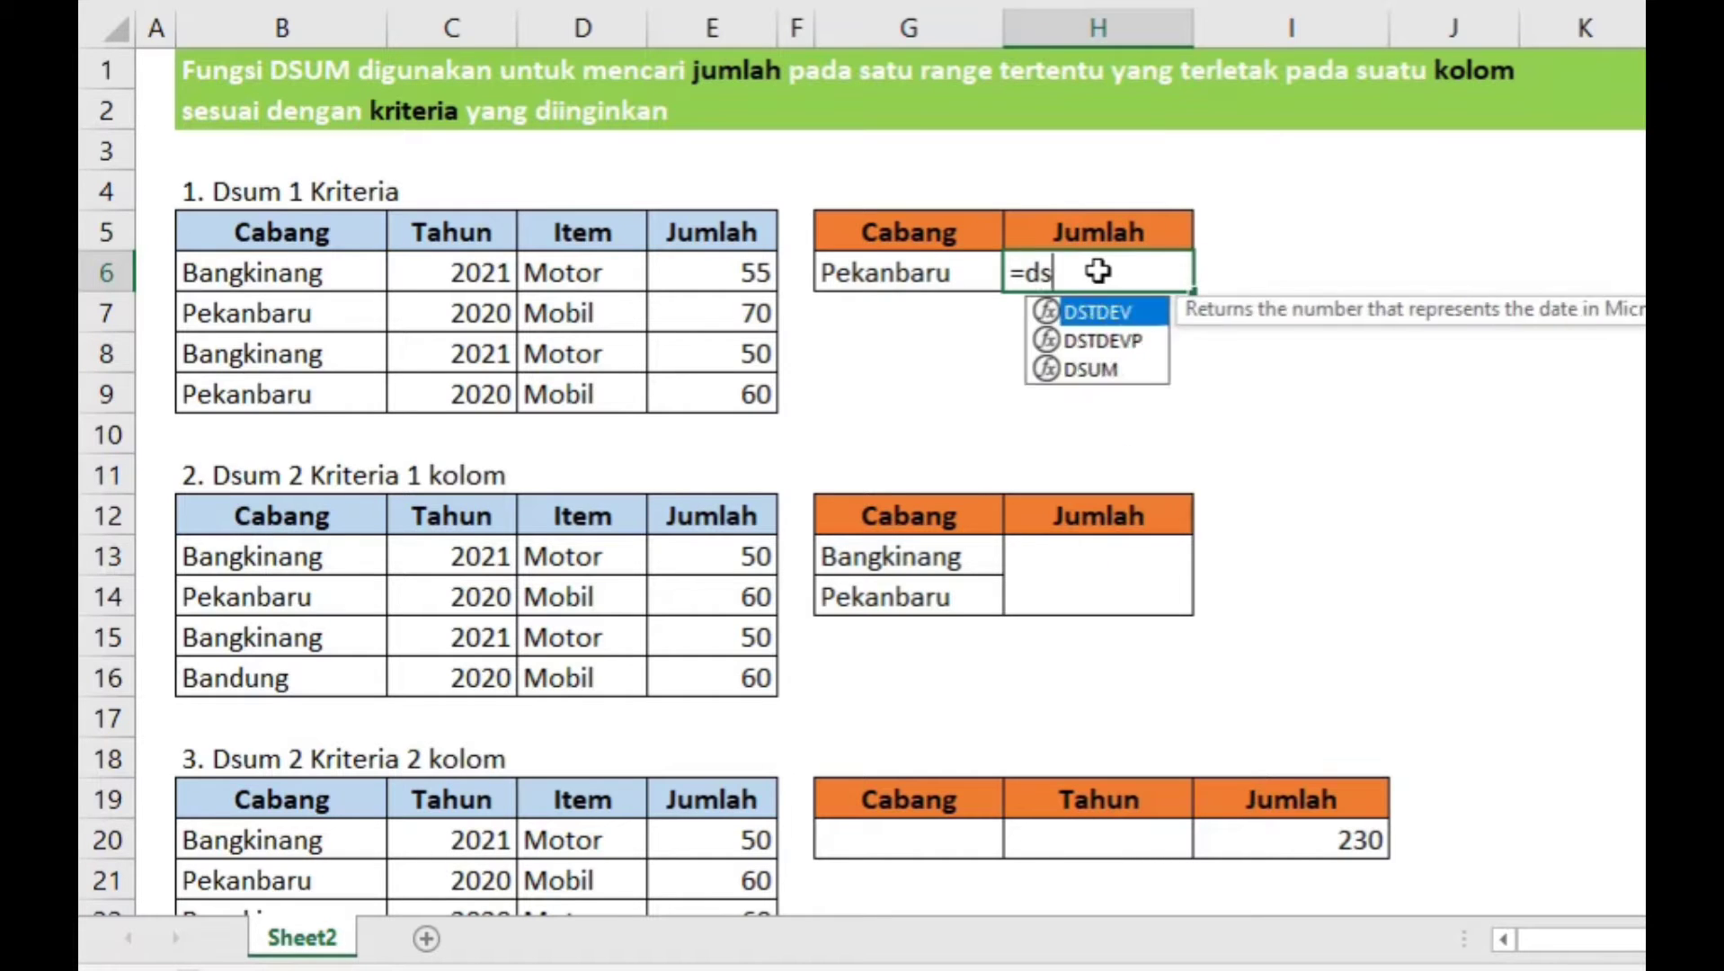
text(()
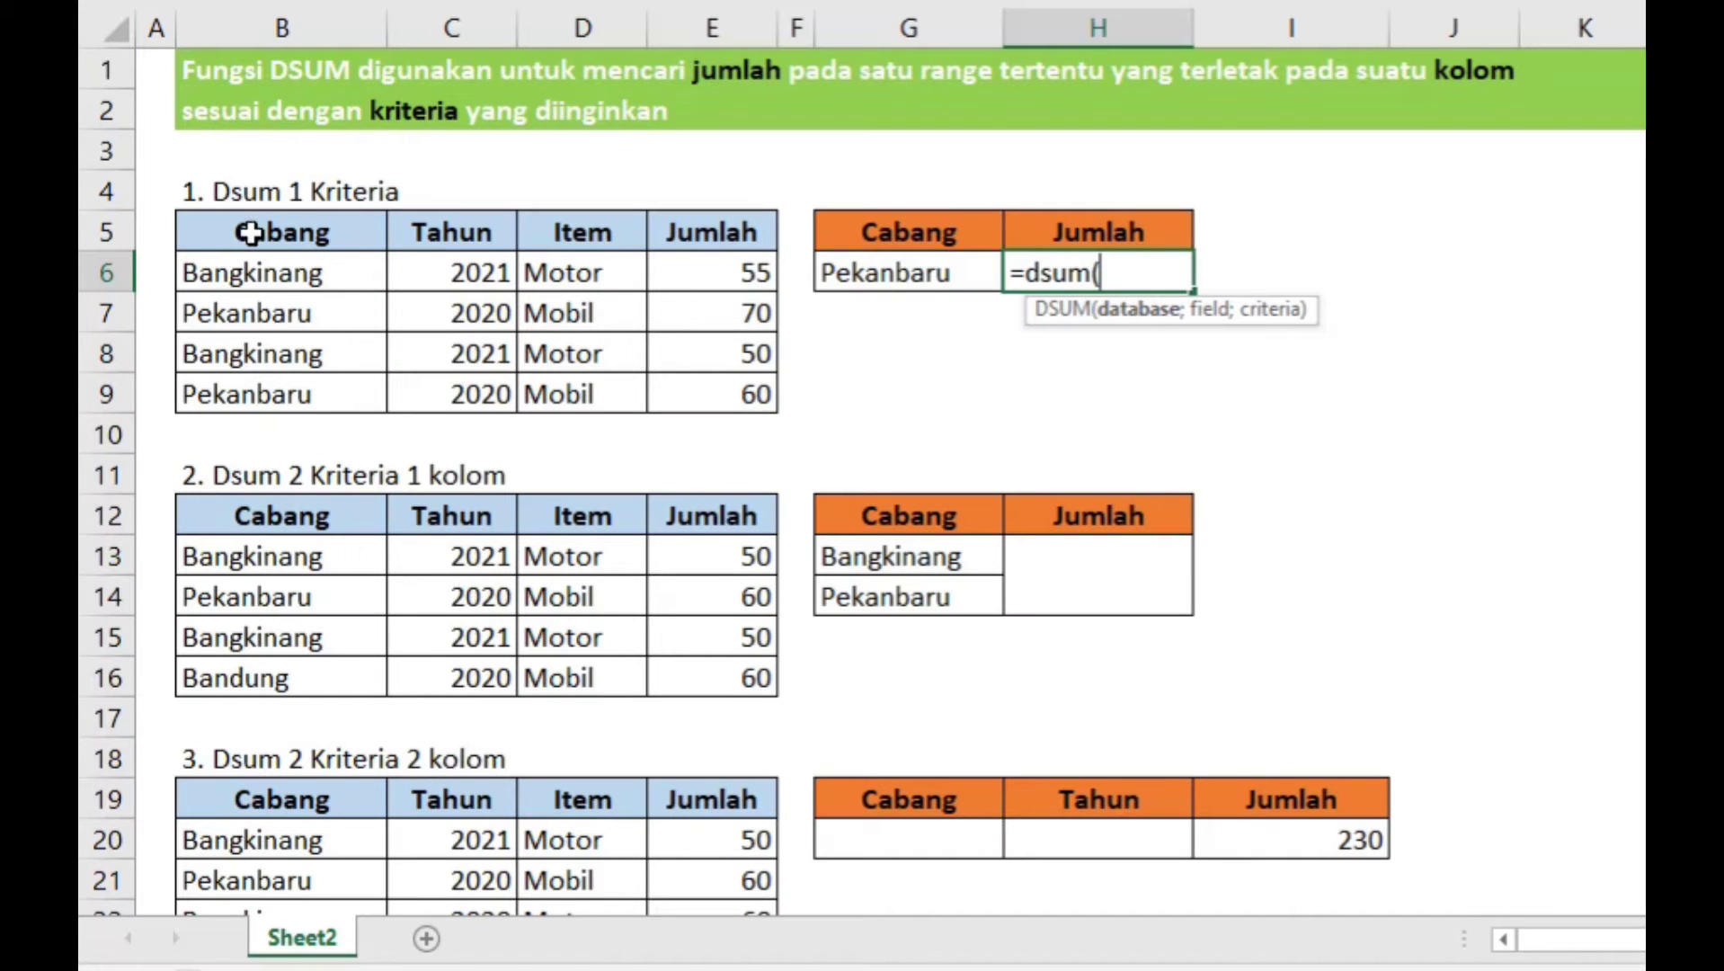
click(251, 233)
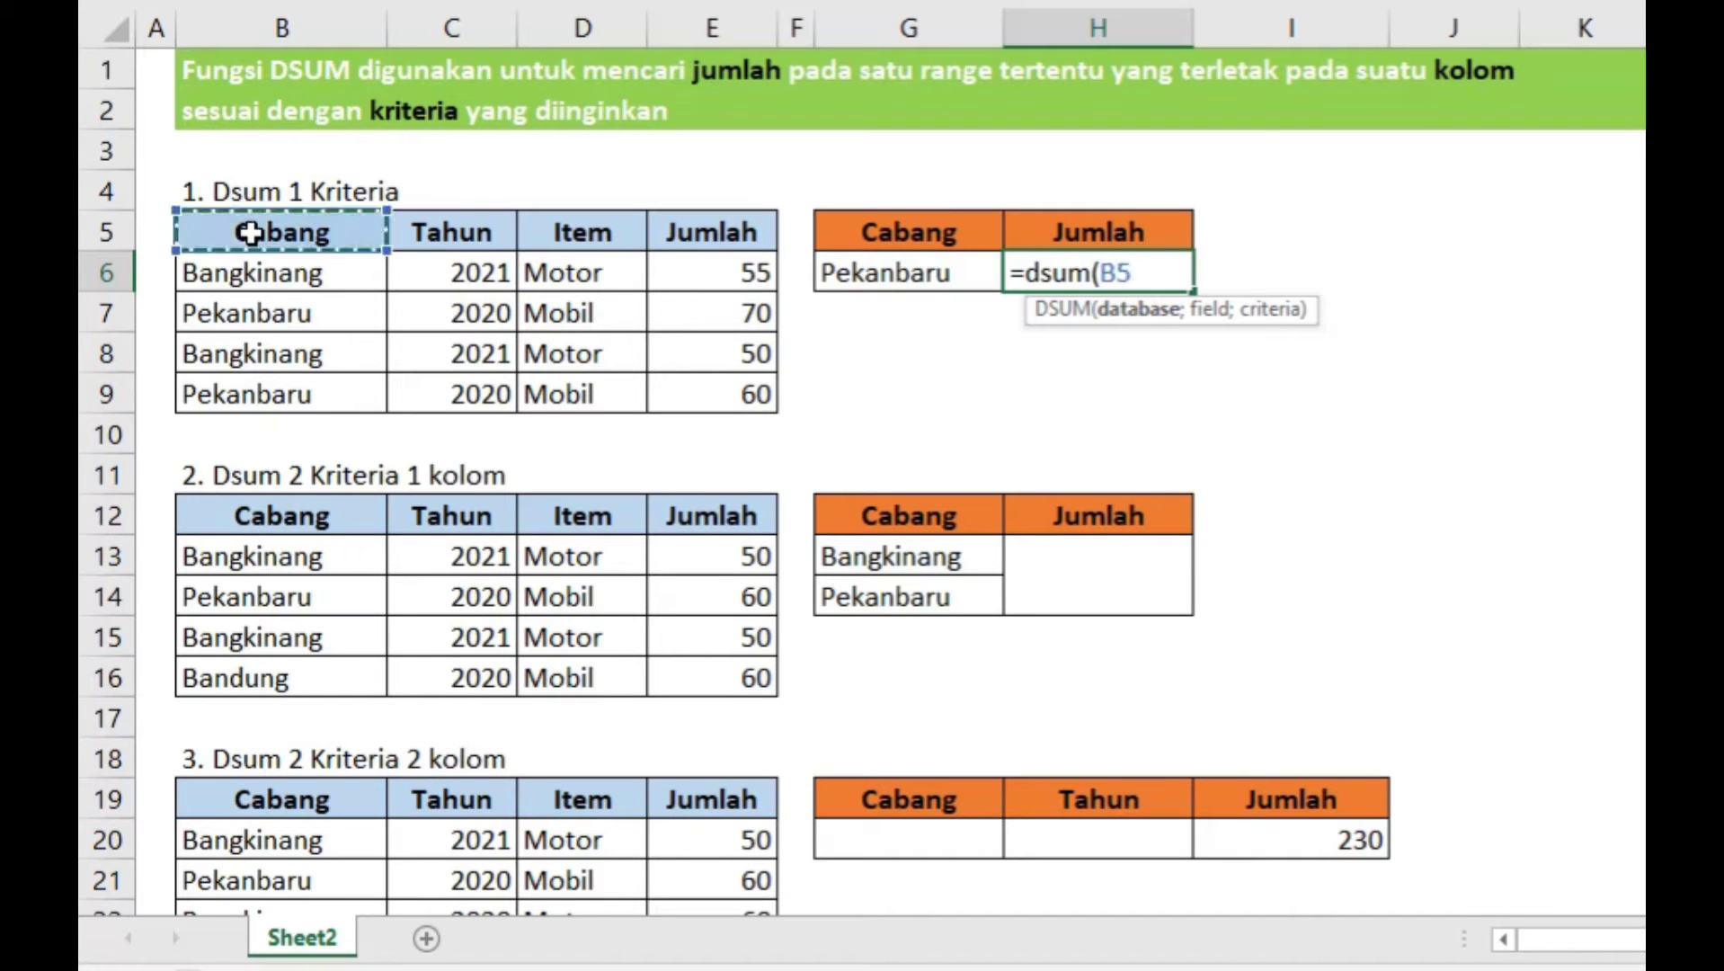
drag(251, 233, 709, 397)
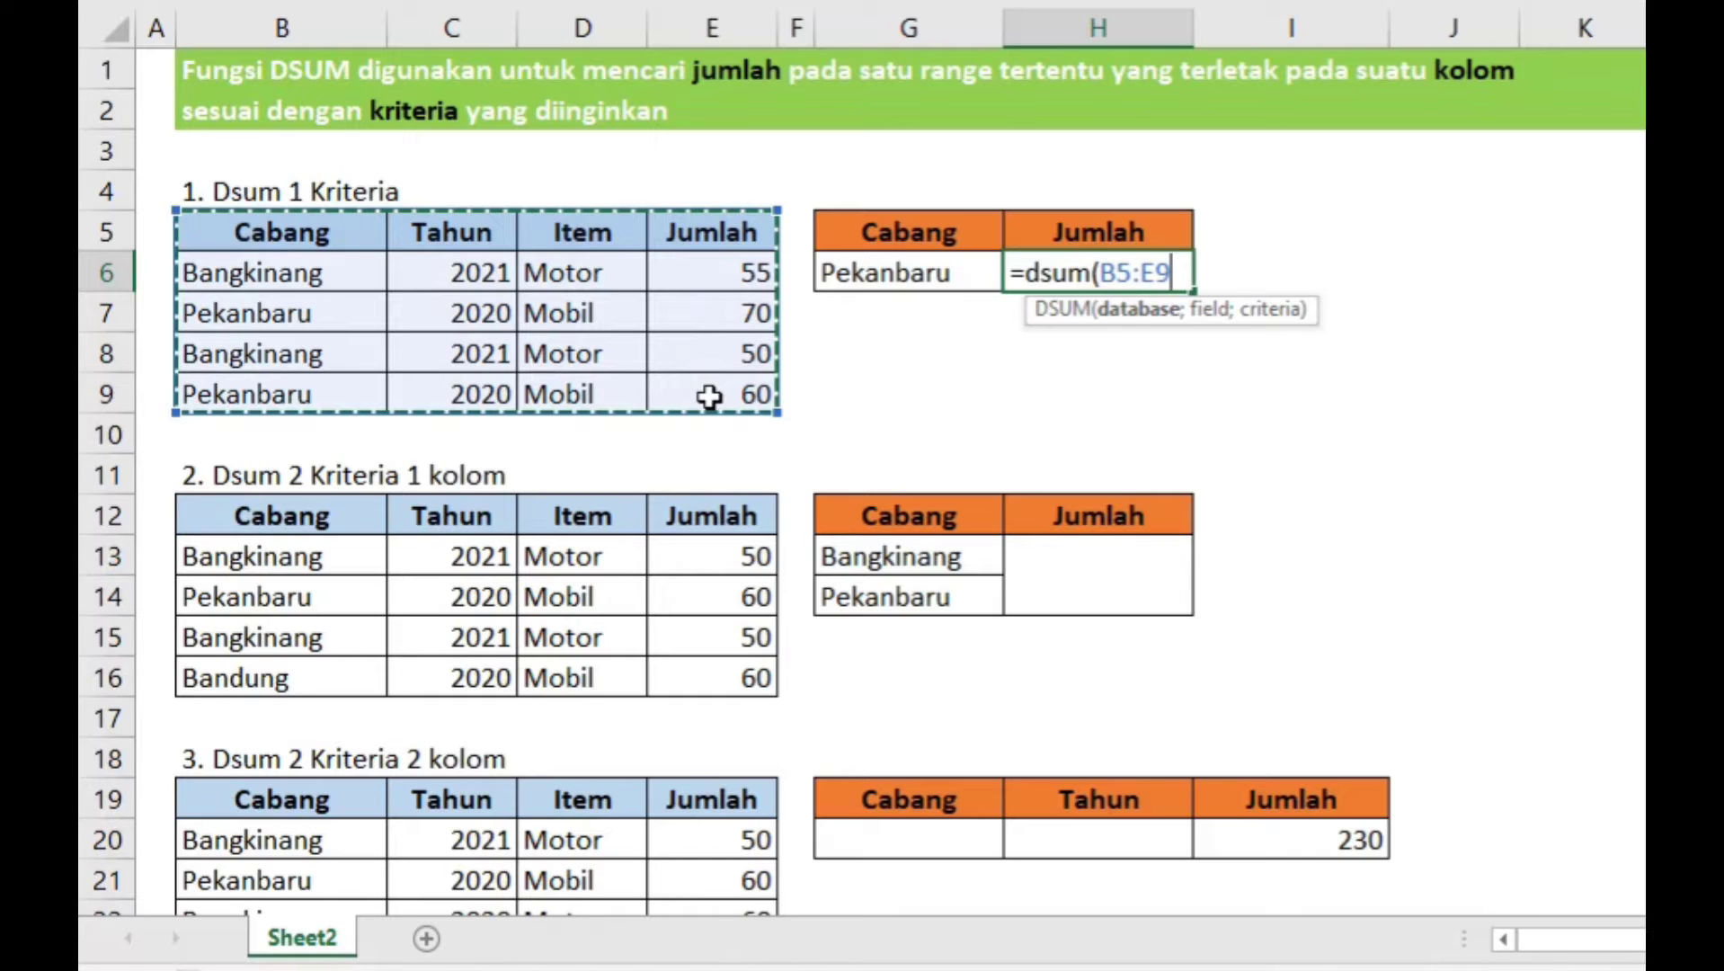
text(;)
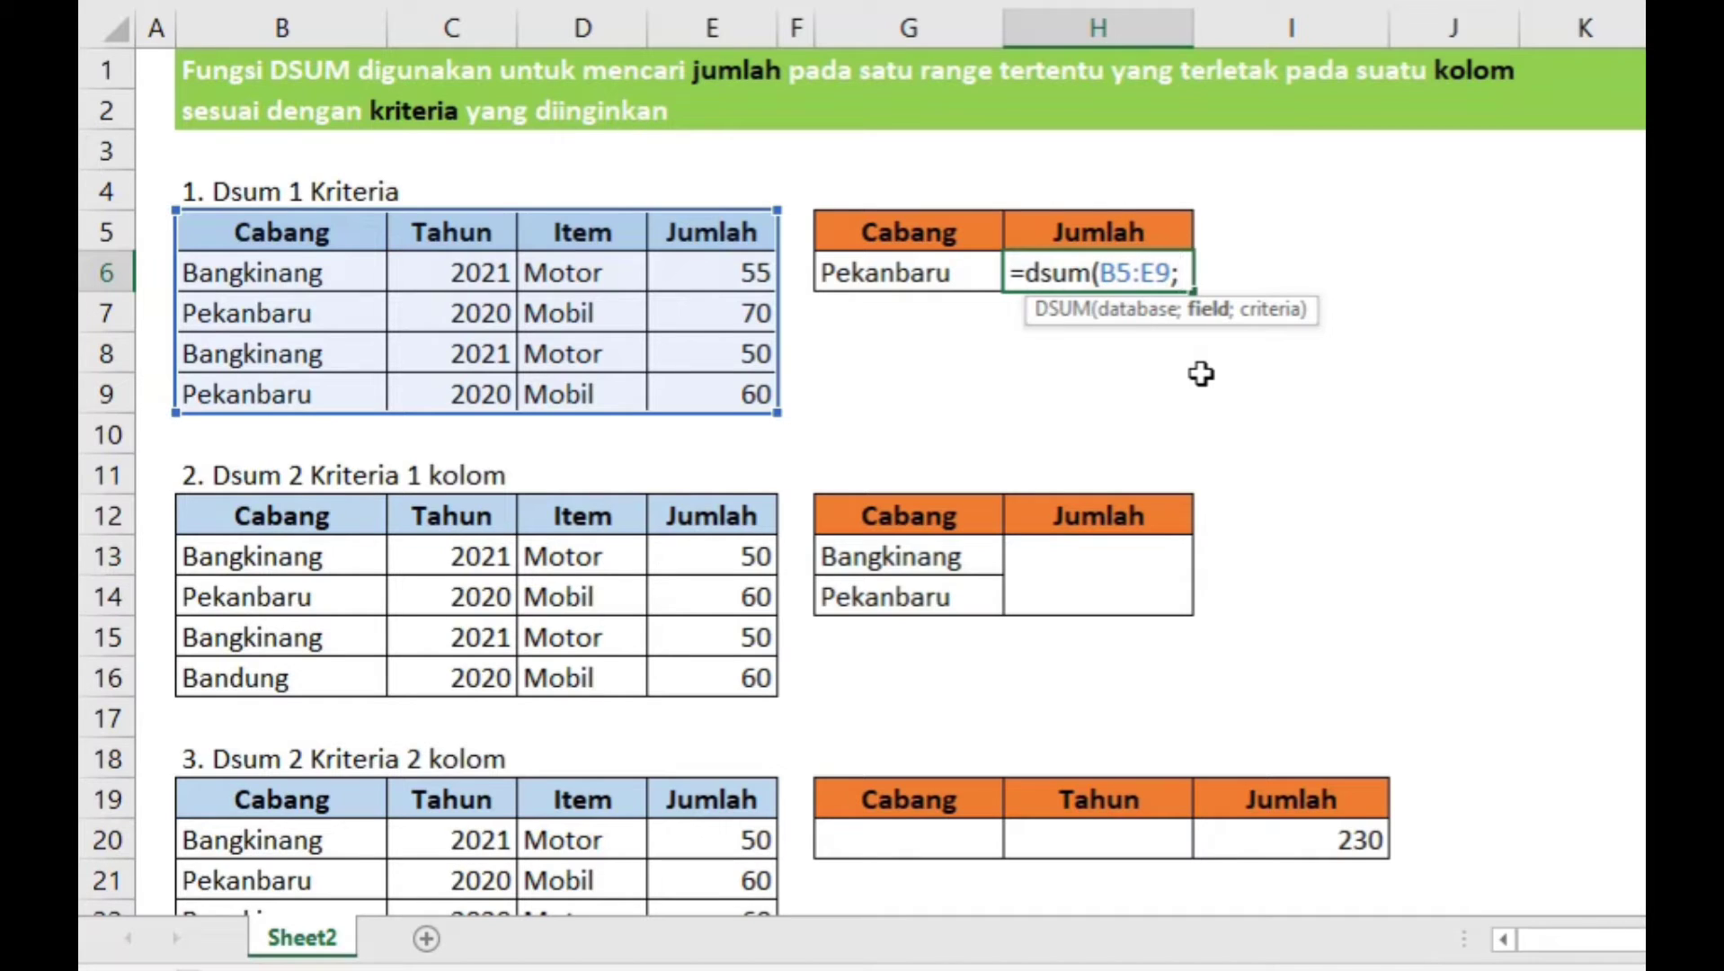
click(716, 233)
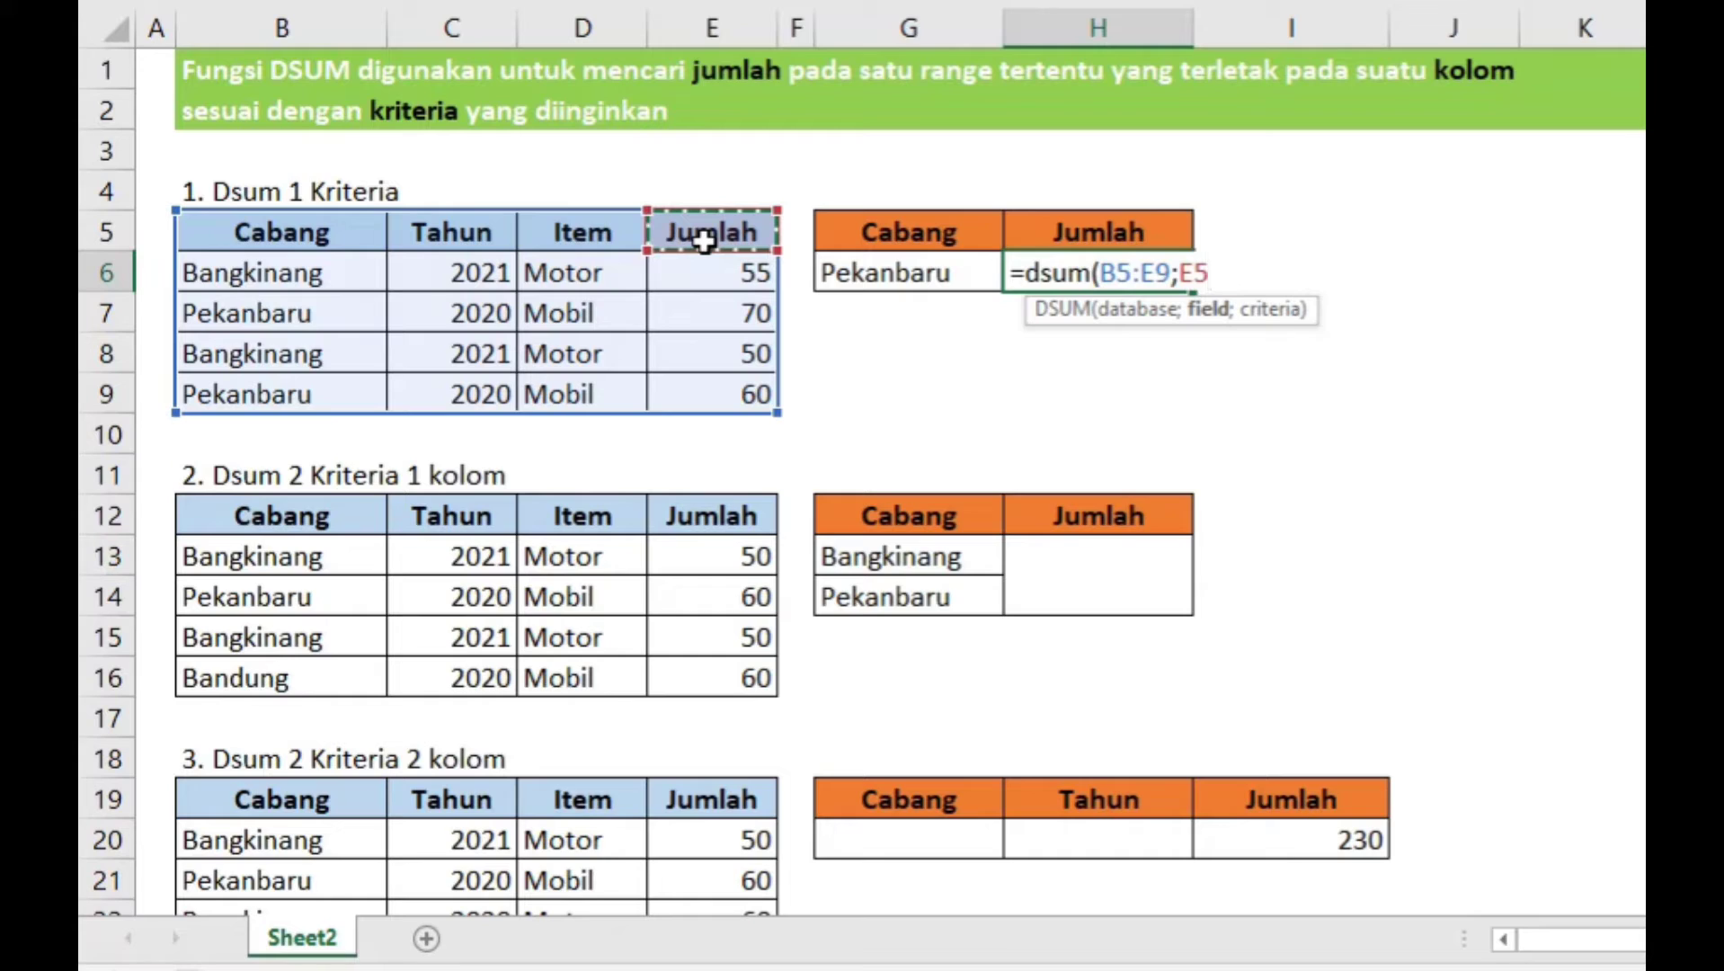
text(;)
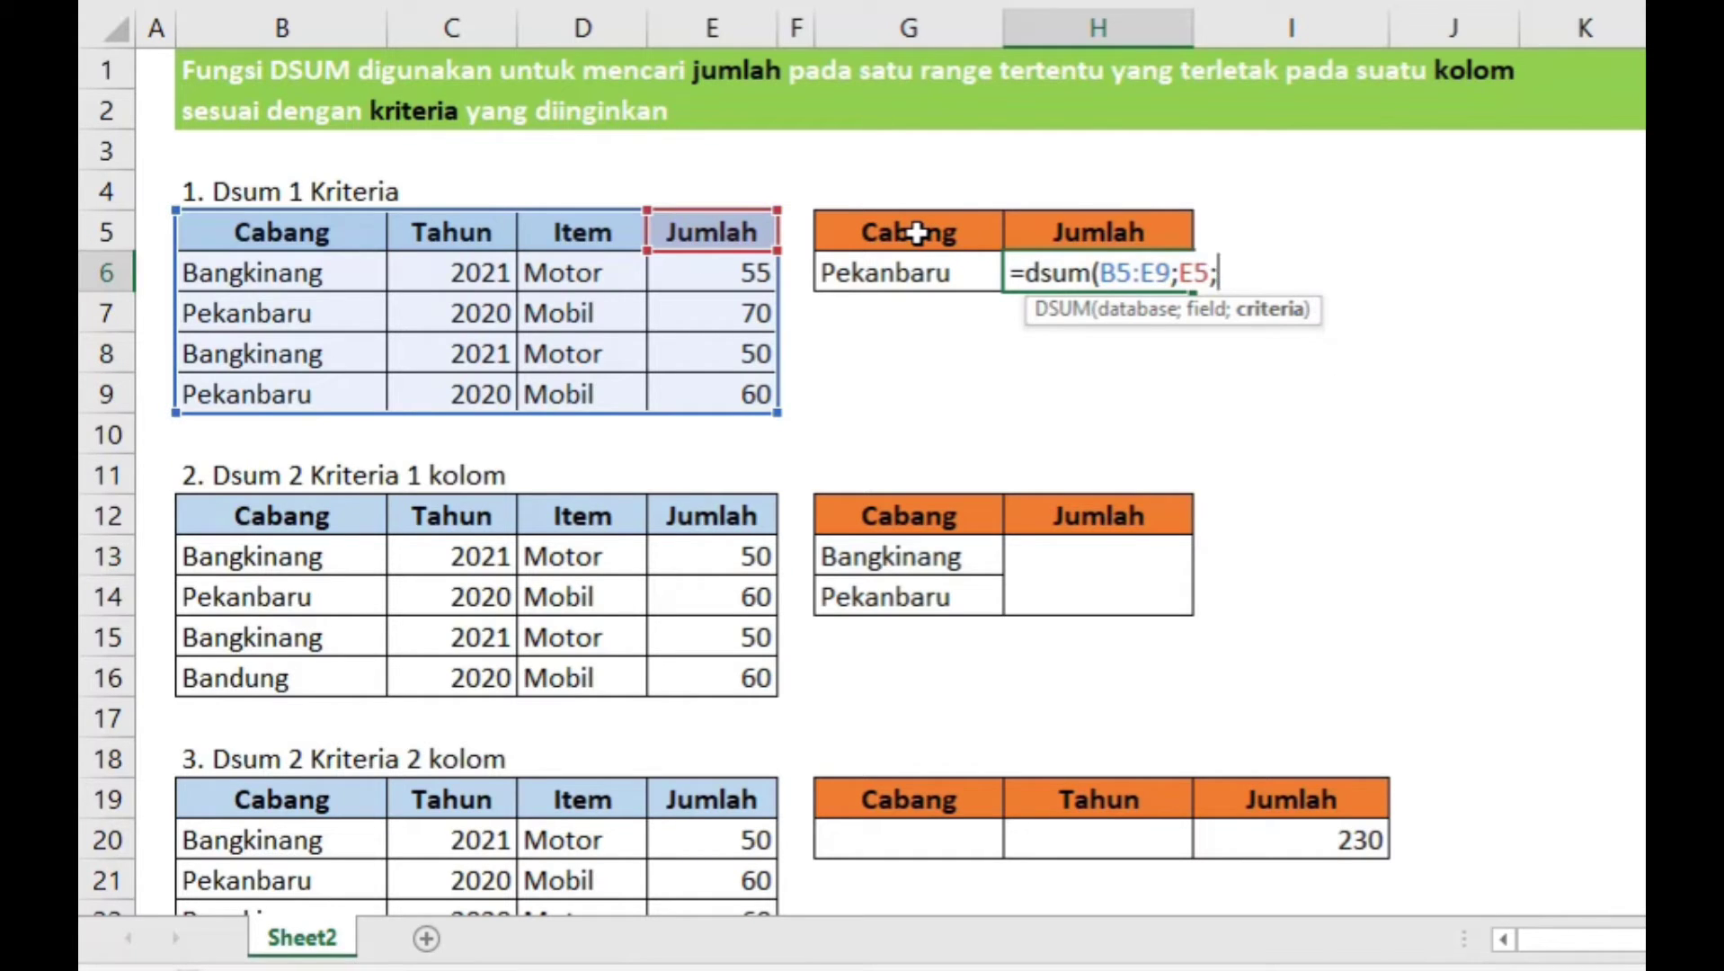
drag(917, 233, 918, 267)
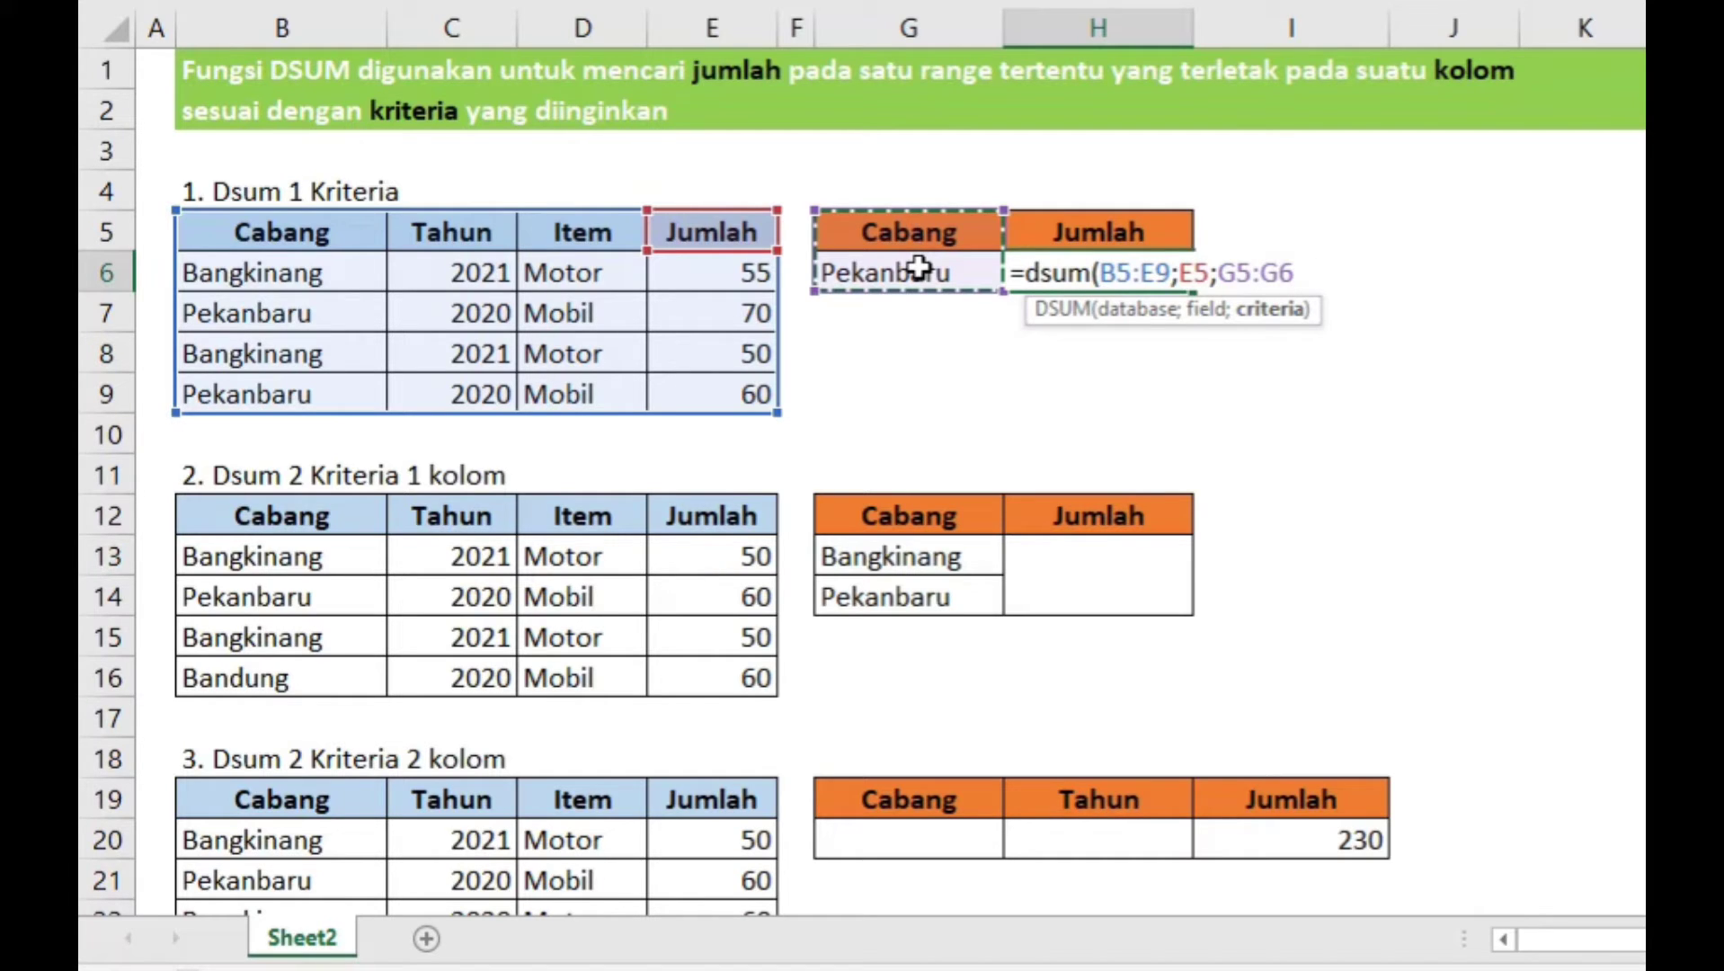
key(Return)
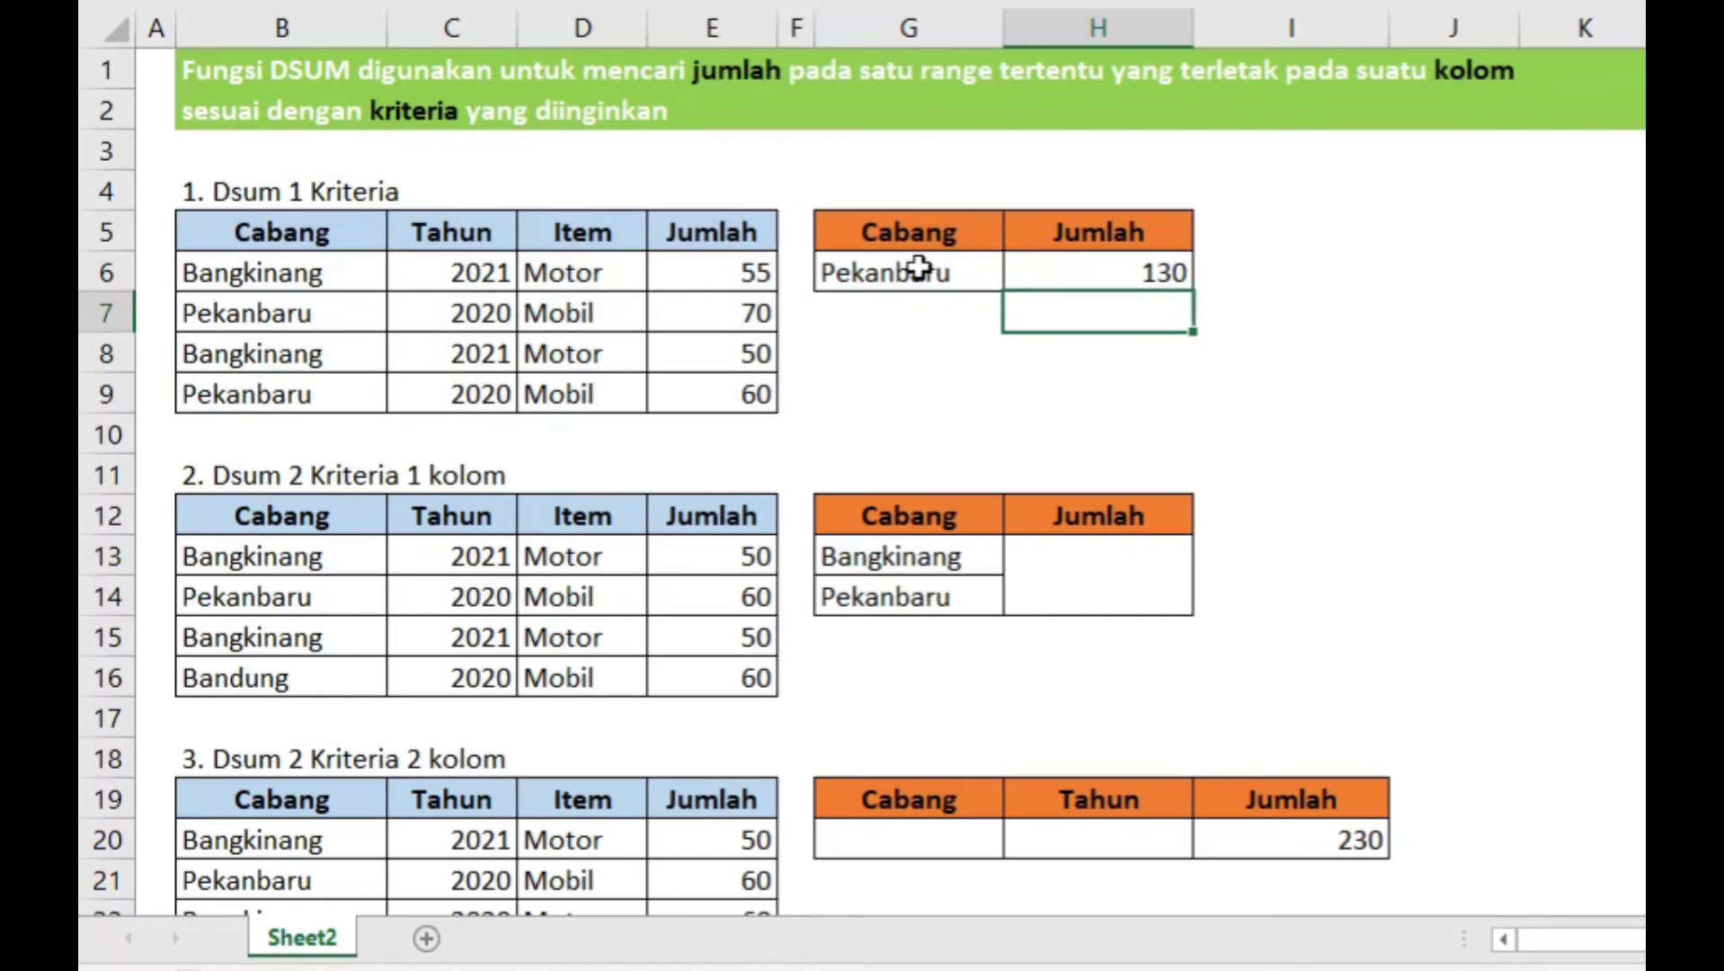
click(1079, 278)
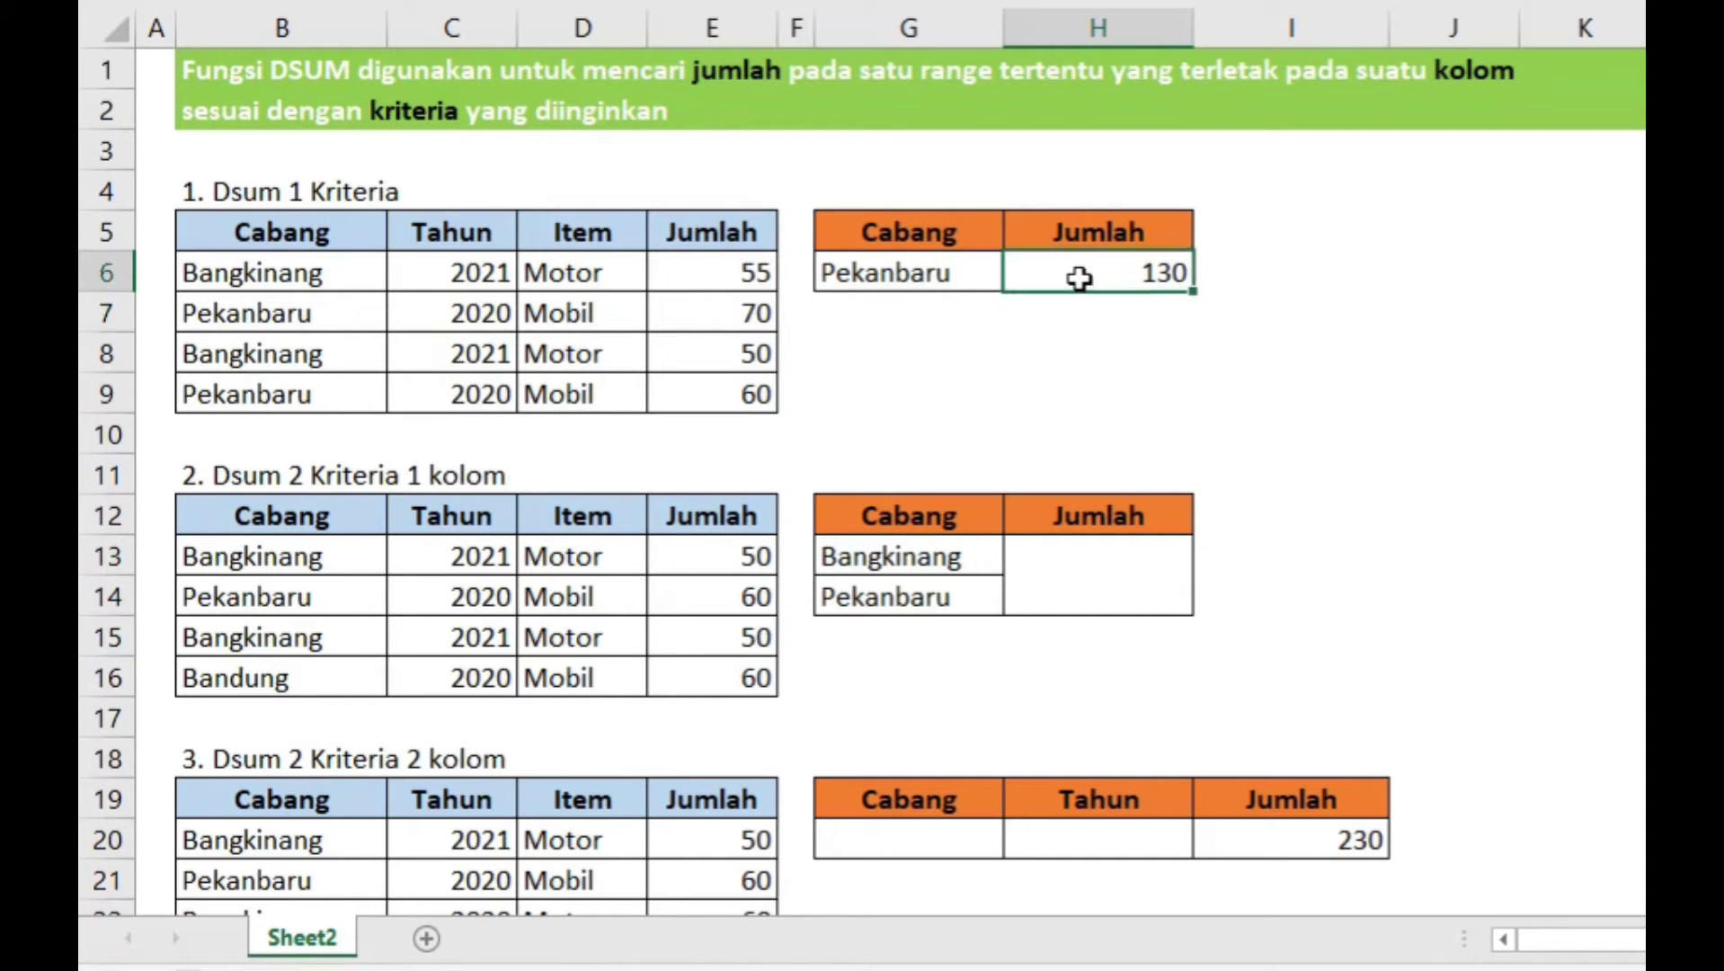
click(715, 314)
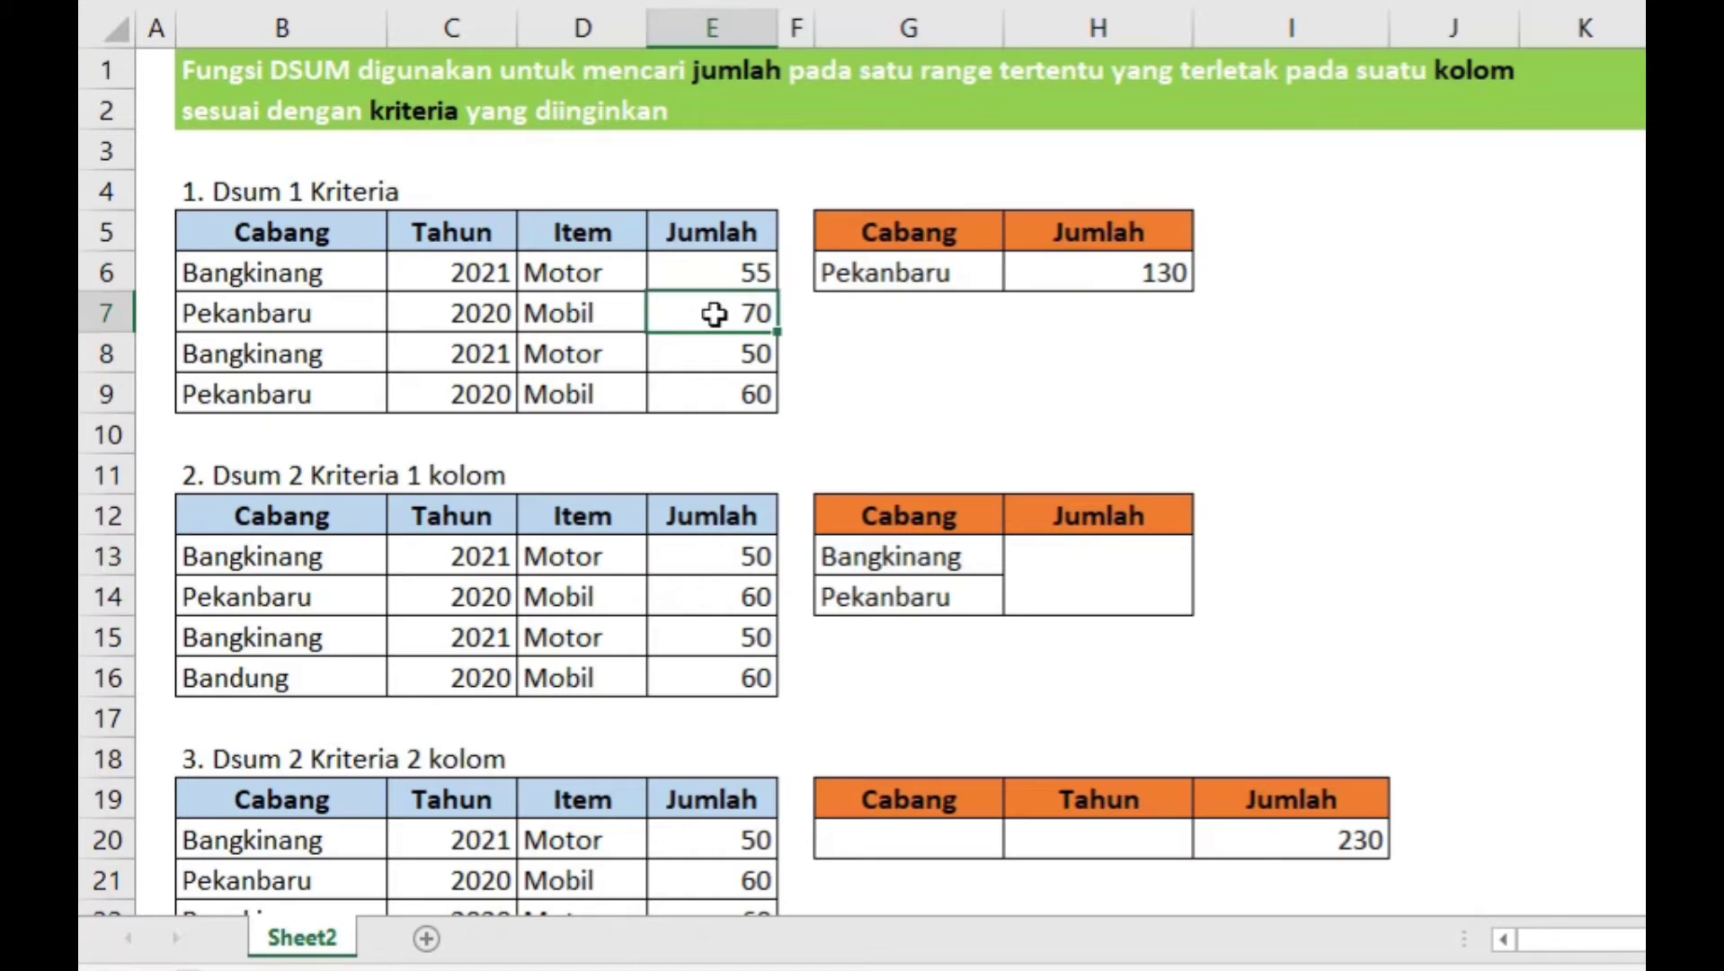
click(728, 398)
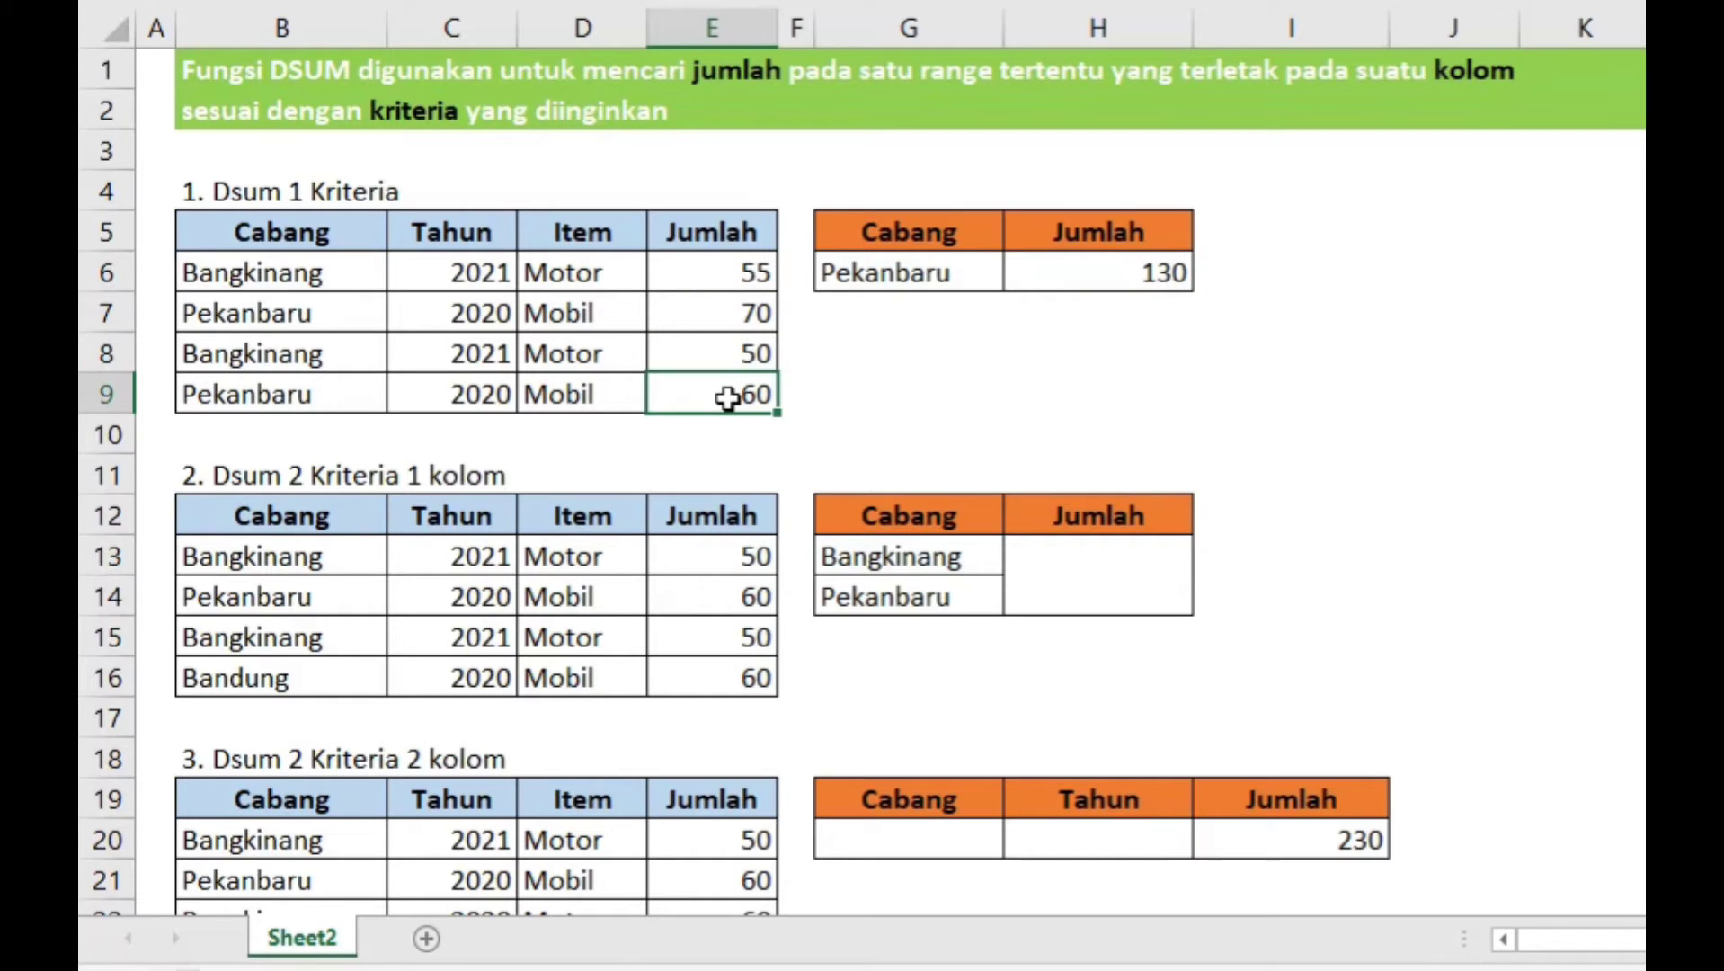
- Change the Cabang criterion in G6 to Bangkinang and compare the total in H6 with the matching Jumlah amounts
click(943, 276)
text(Bangkinang)
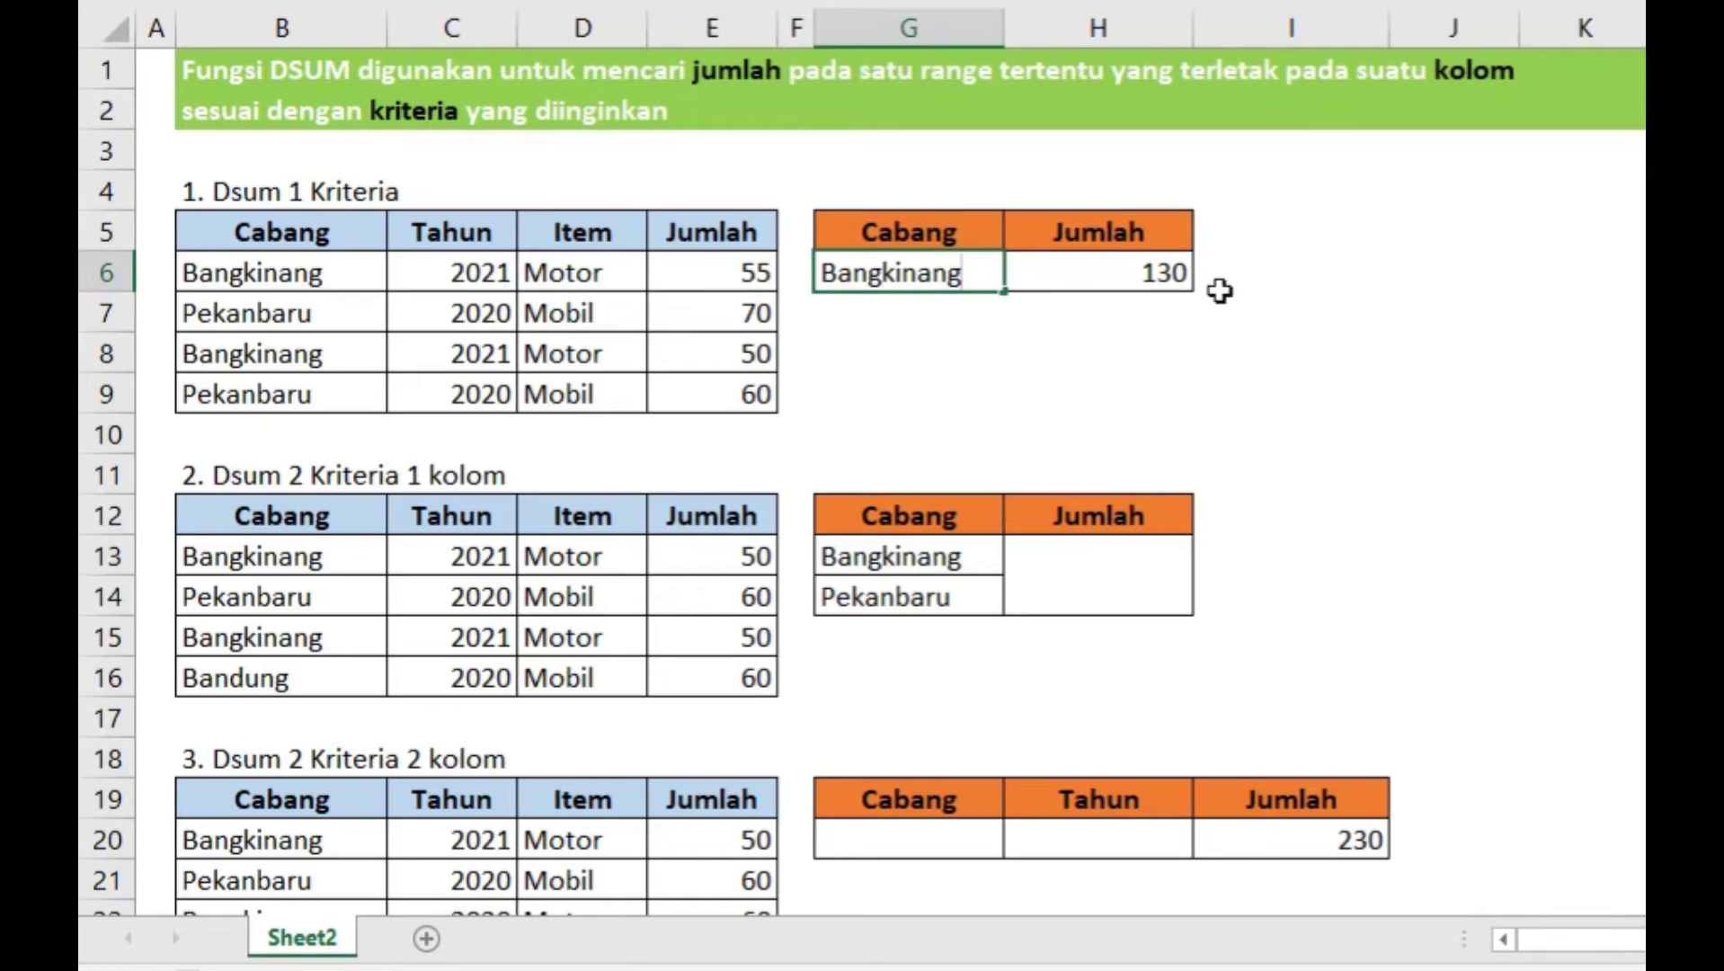
click(1377, 336)
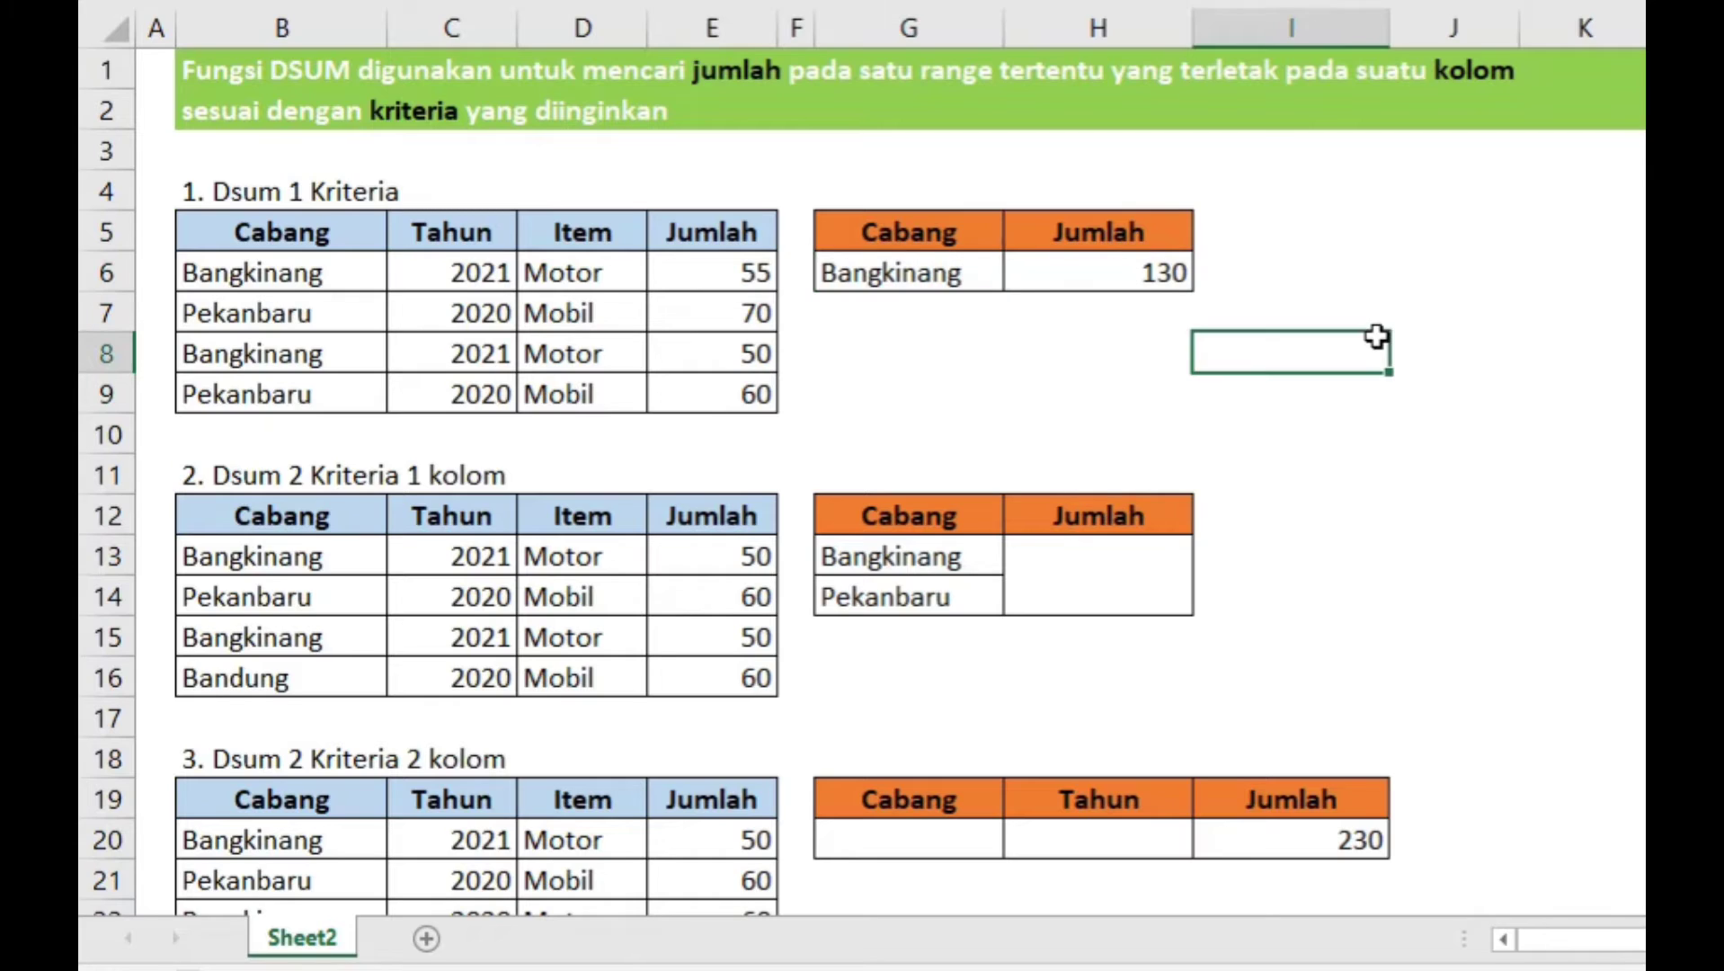
click(712, 273)
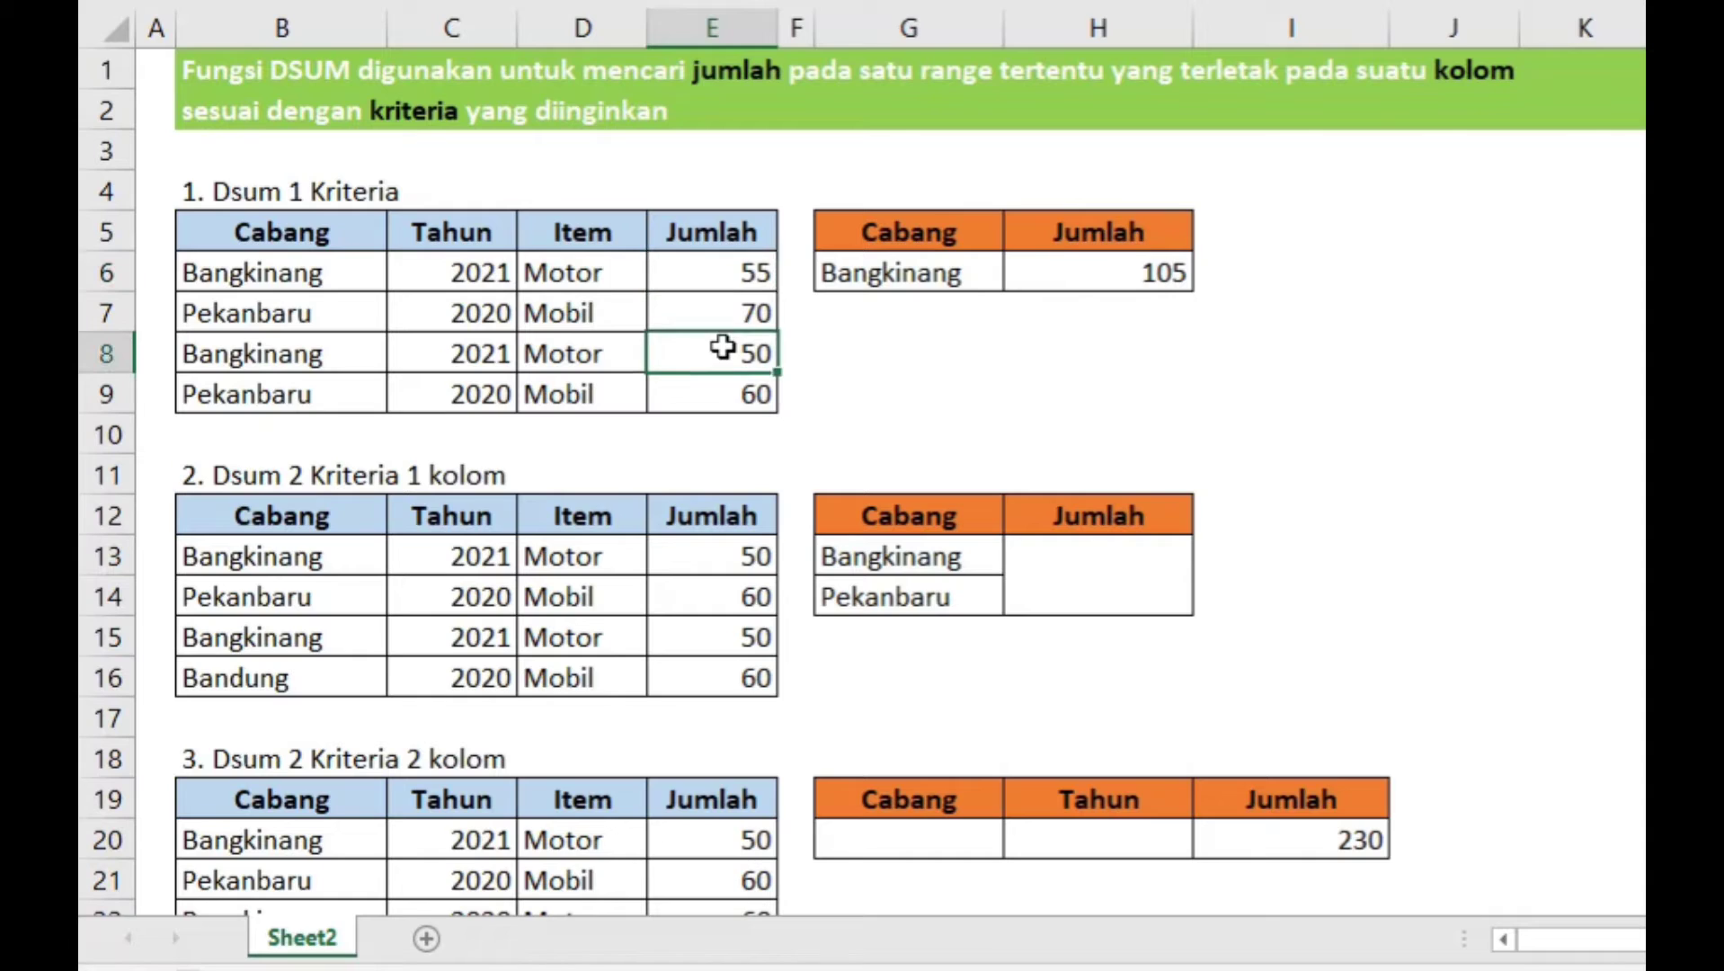
click(1141, 275)
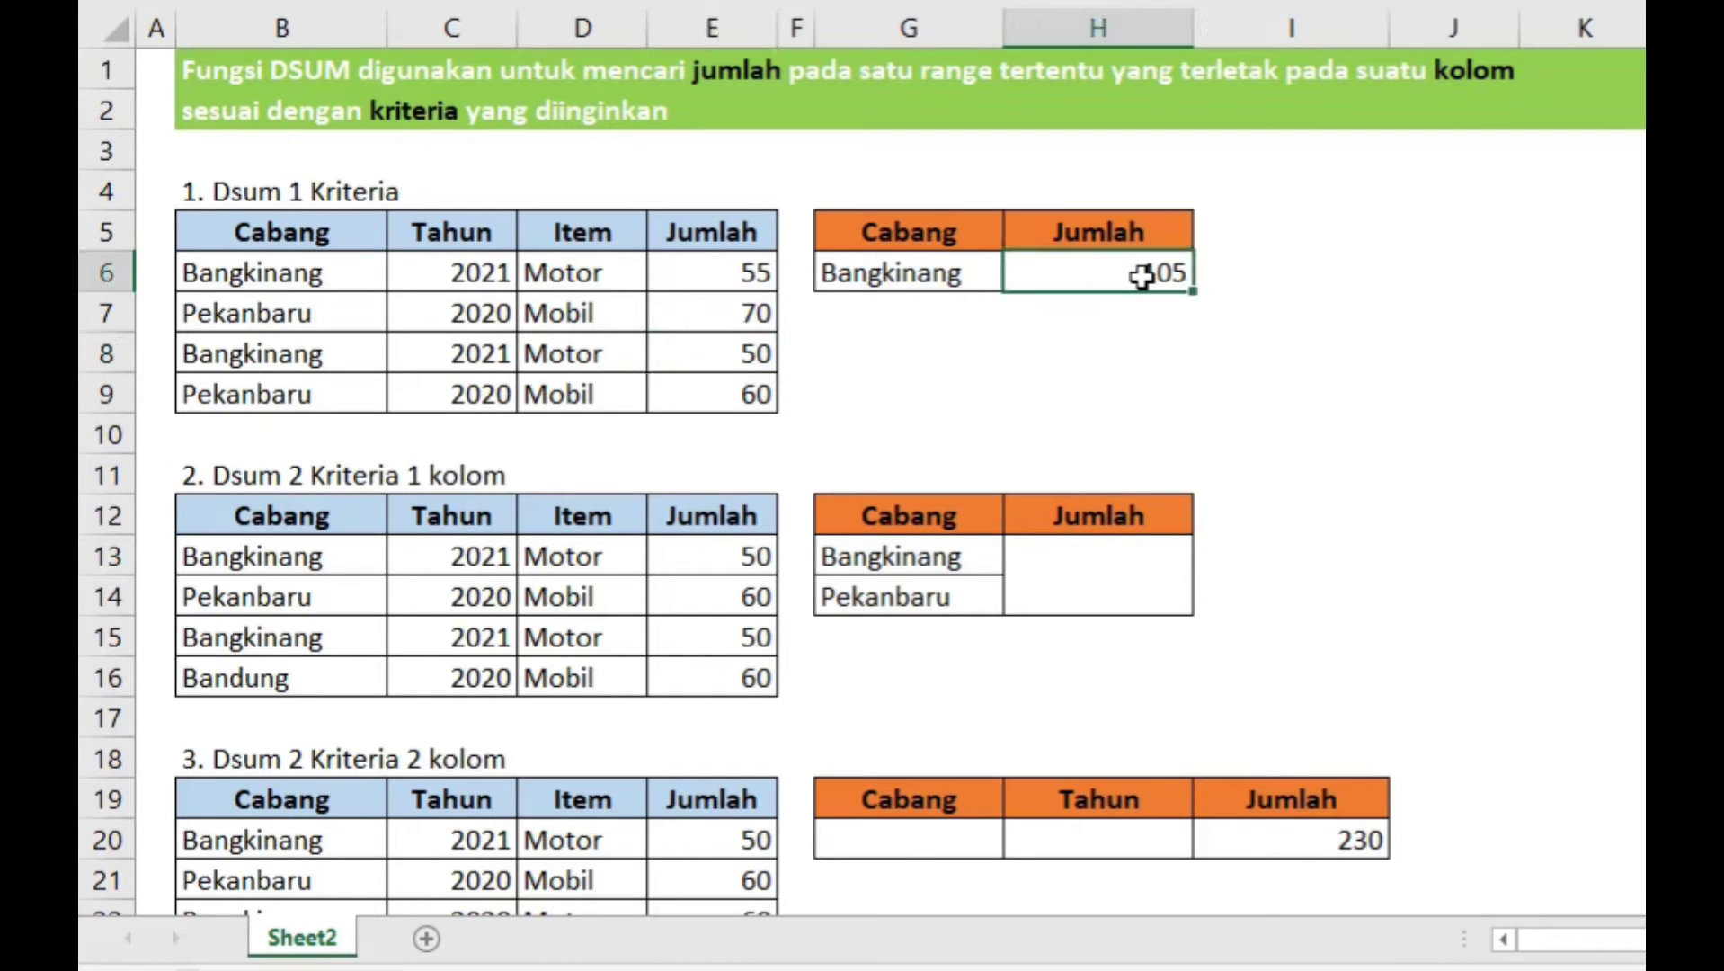
click(1343, 338)
- Test the formula with a branch missing from the data by setting the G6 criterion to Pelalawan
click(930, 277)
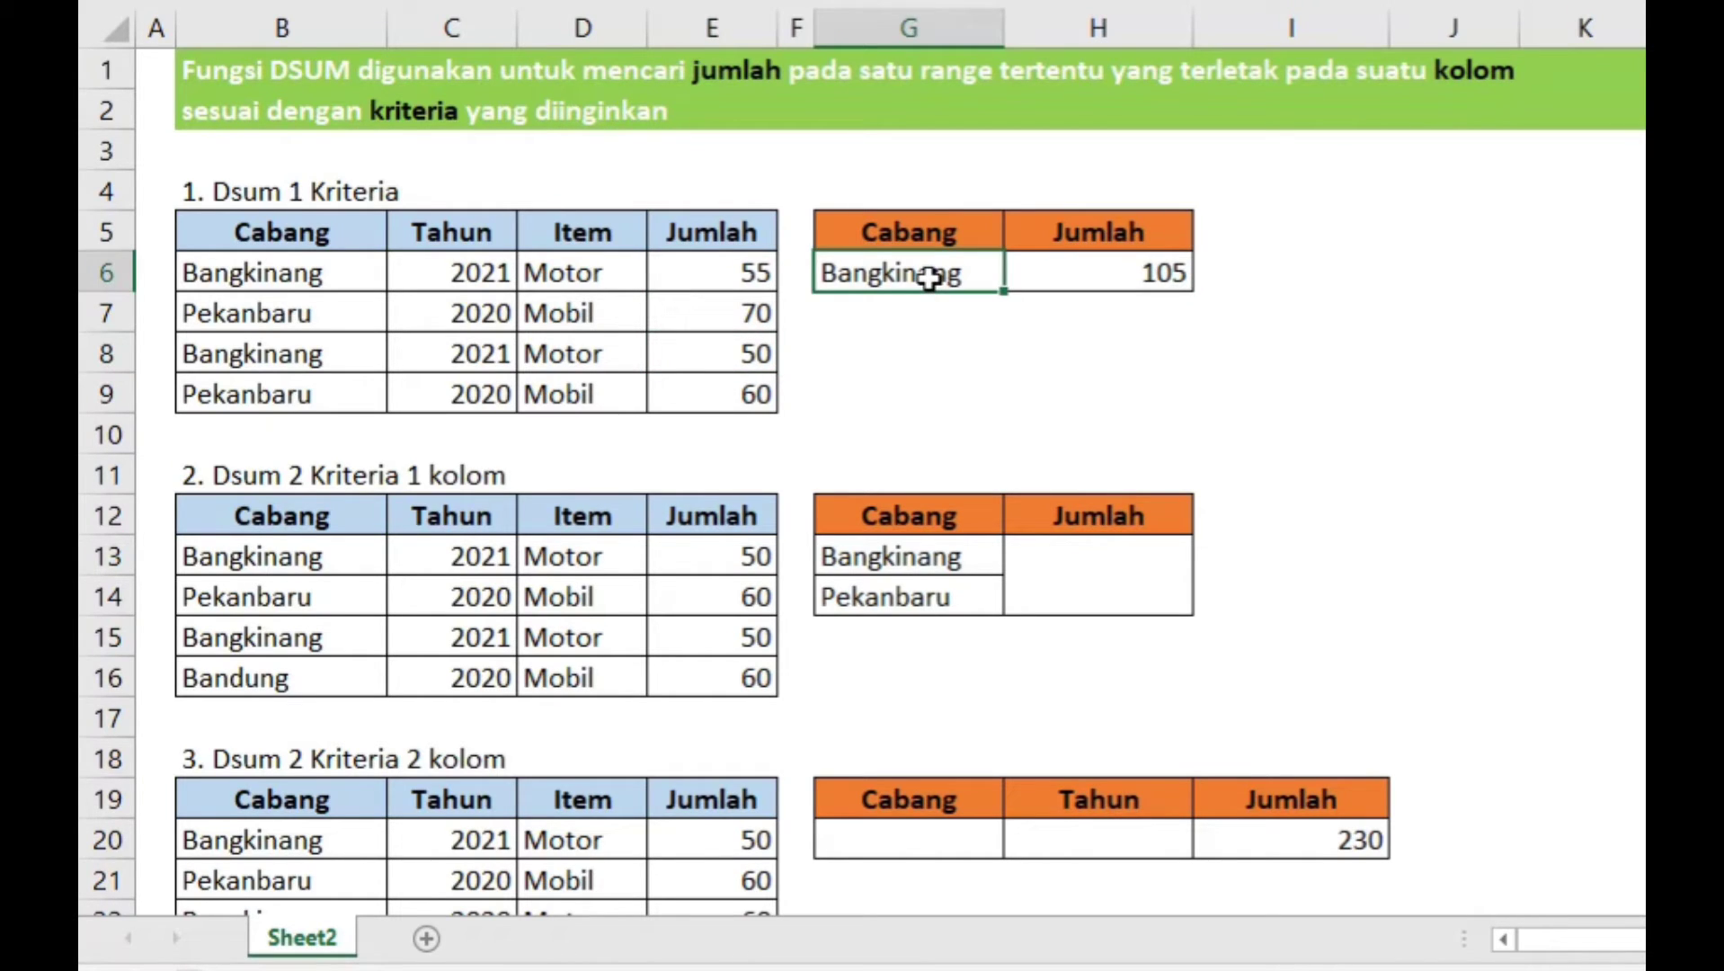
text(Pelalawan)
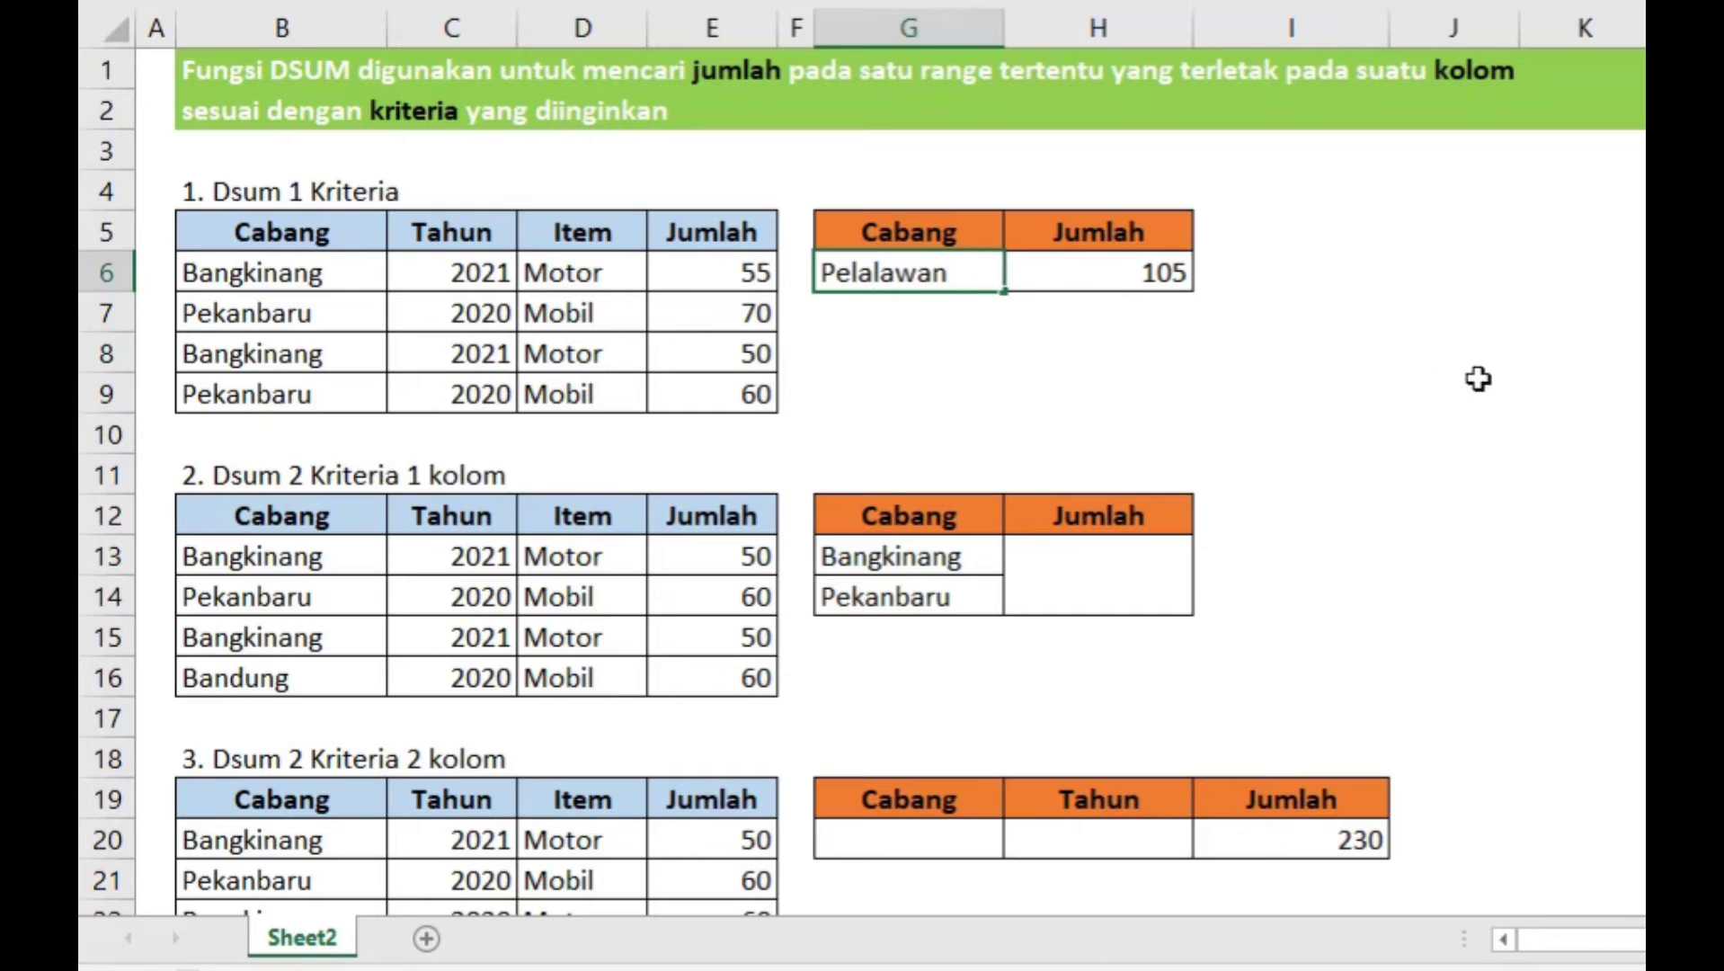
click(1478, 378)
drag(298, 288, 295, 393)
- Set the Cabang criterion in G6 back to Pekanbaru and check the total against amounts E7 and E9
click(858, 279)
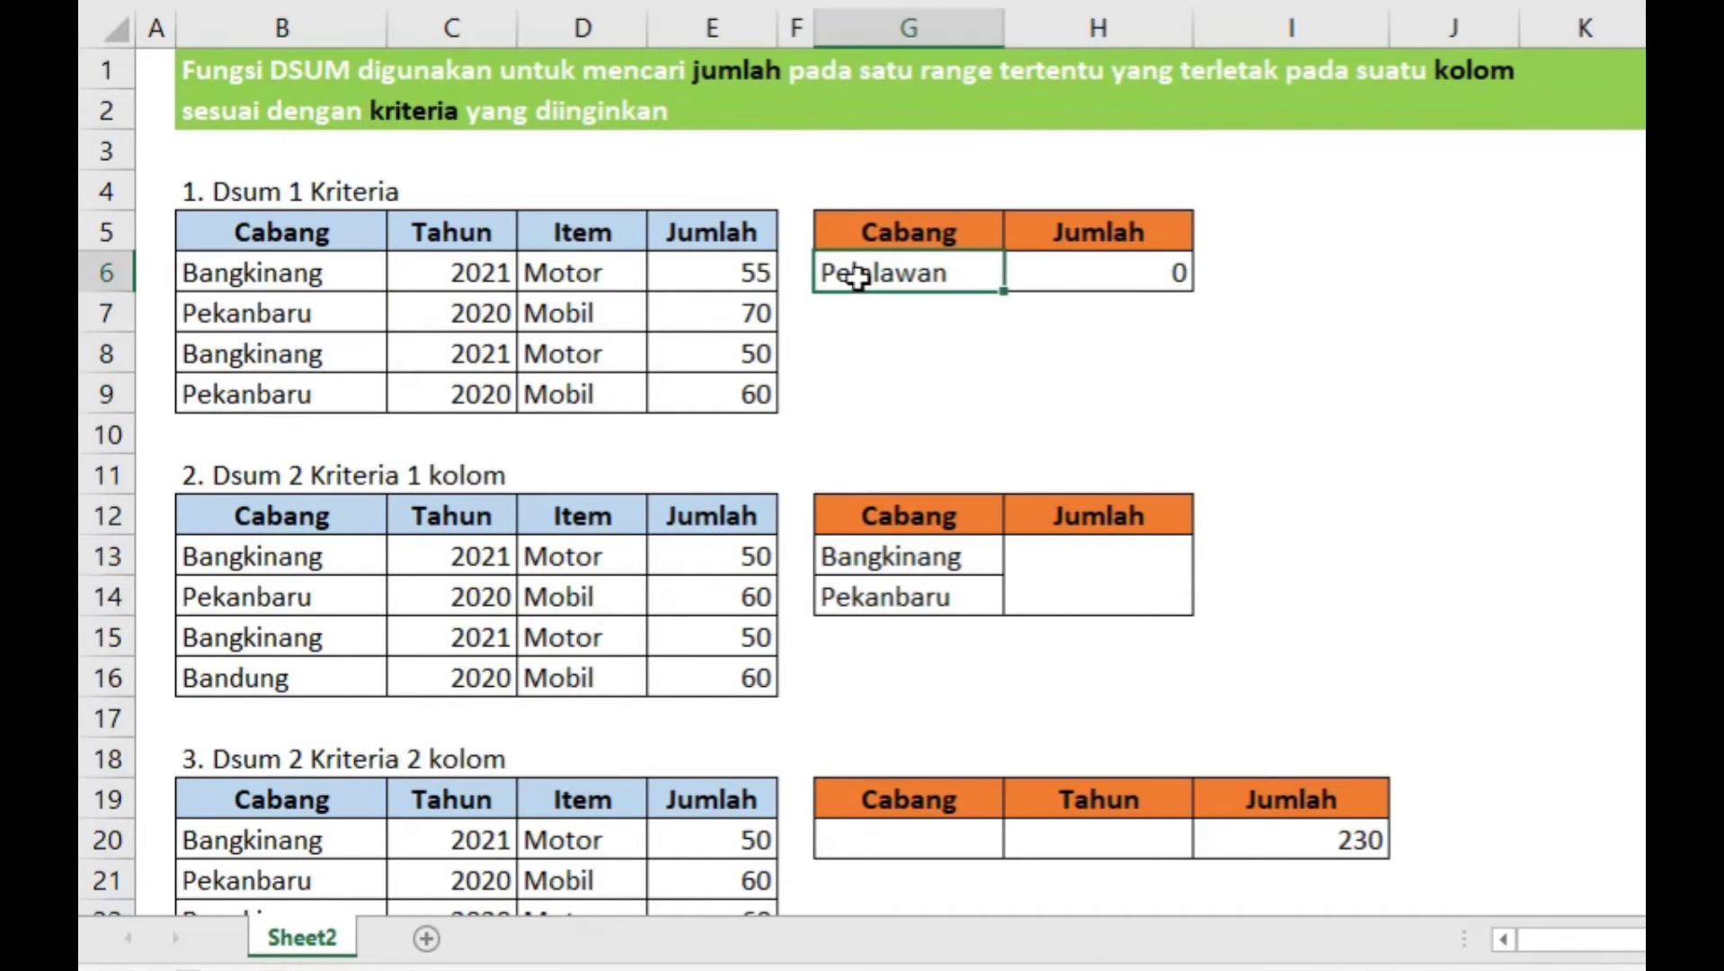
text(Pekanbaru)
click(1446, 485)
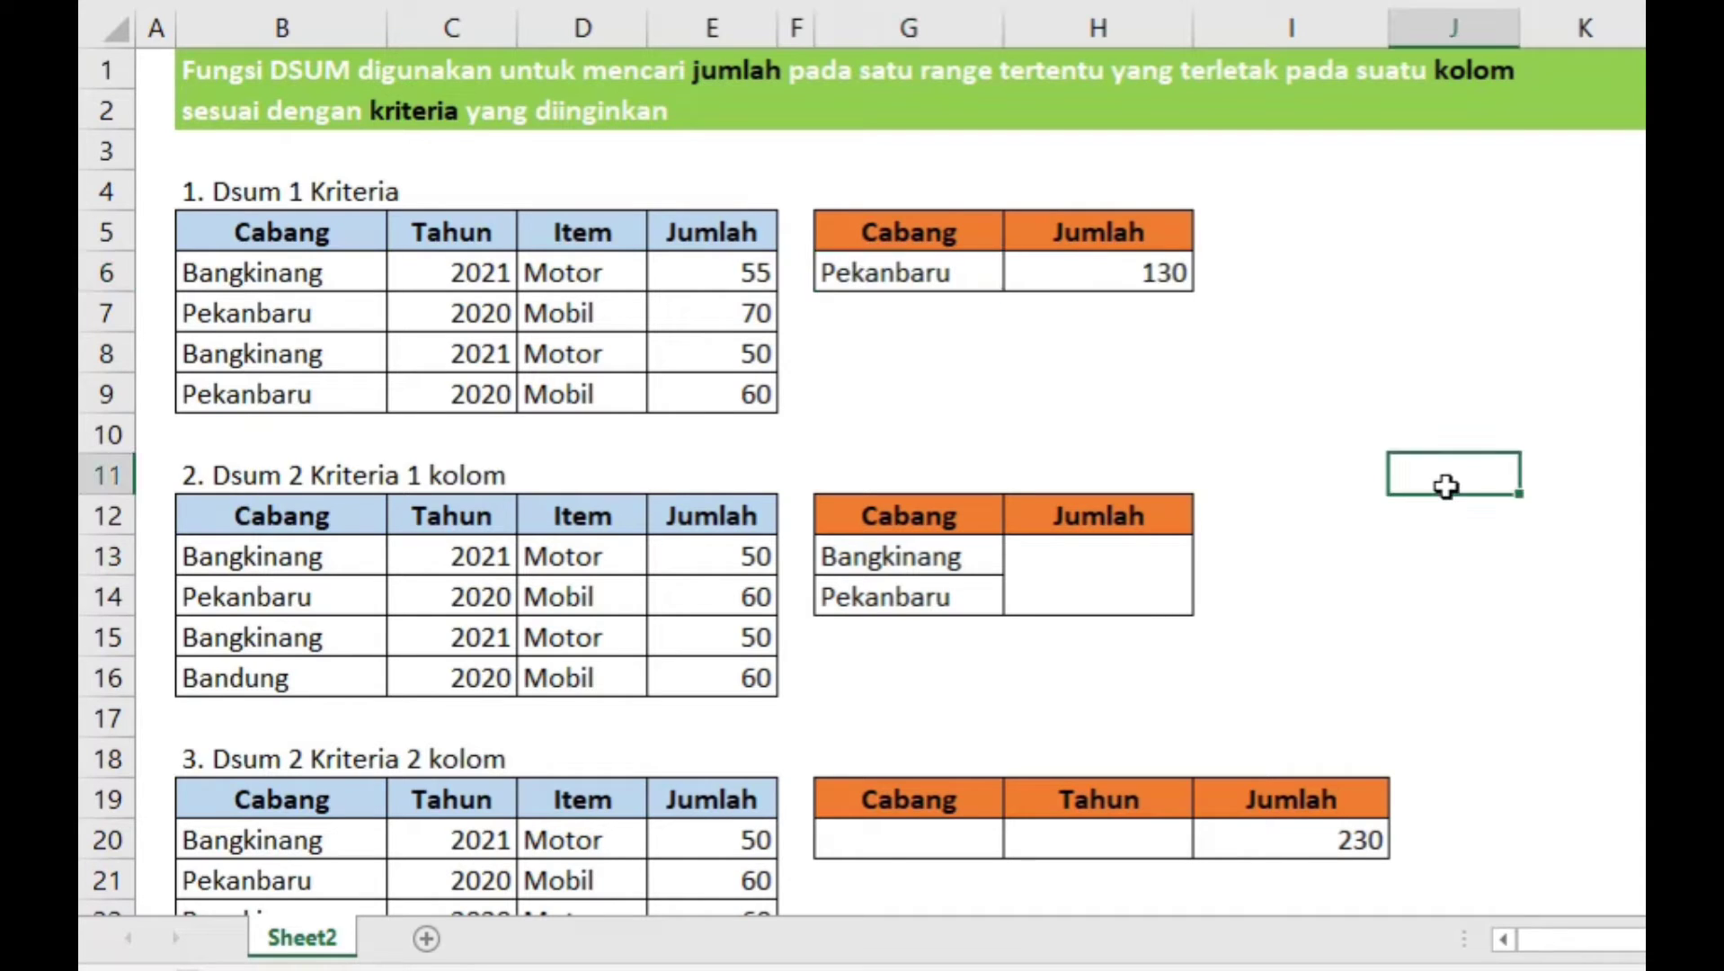
click(1137, 265)
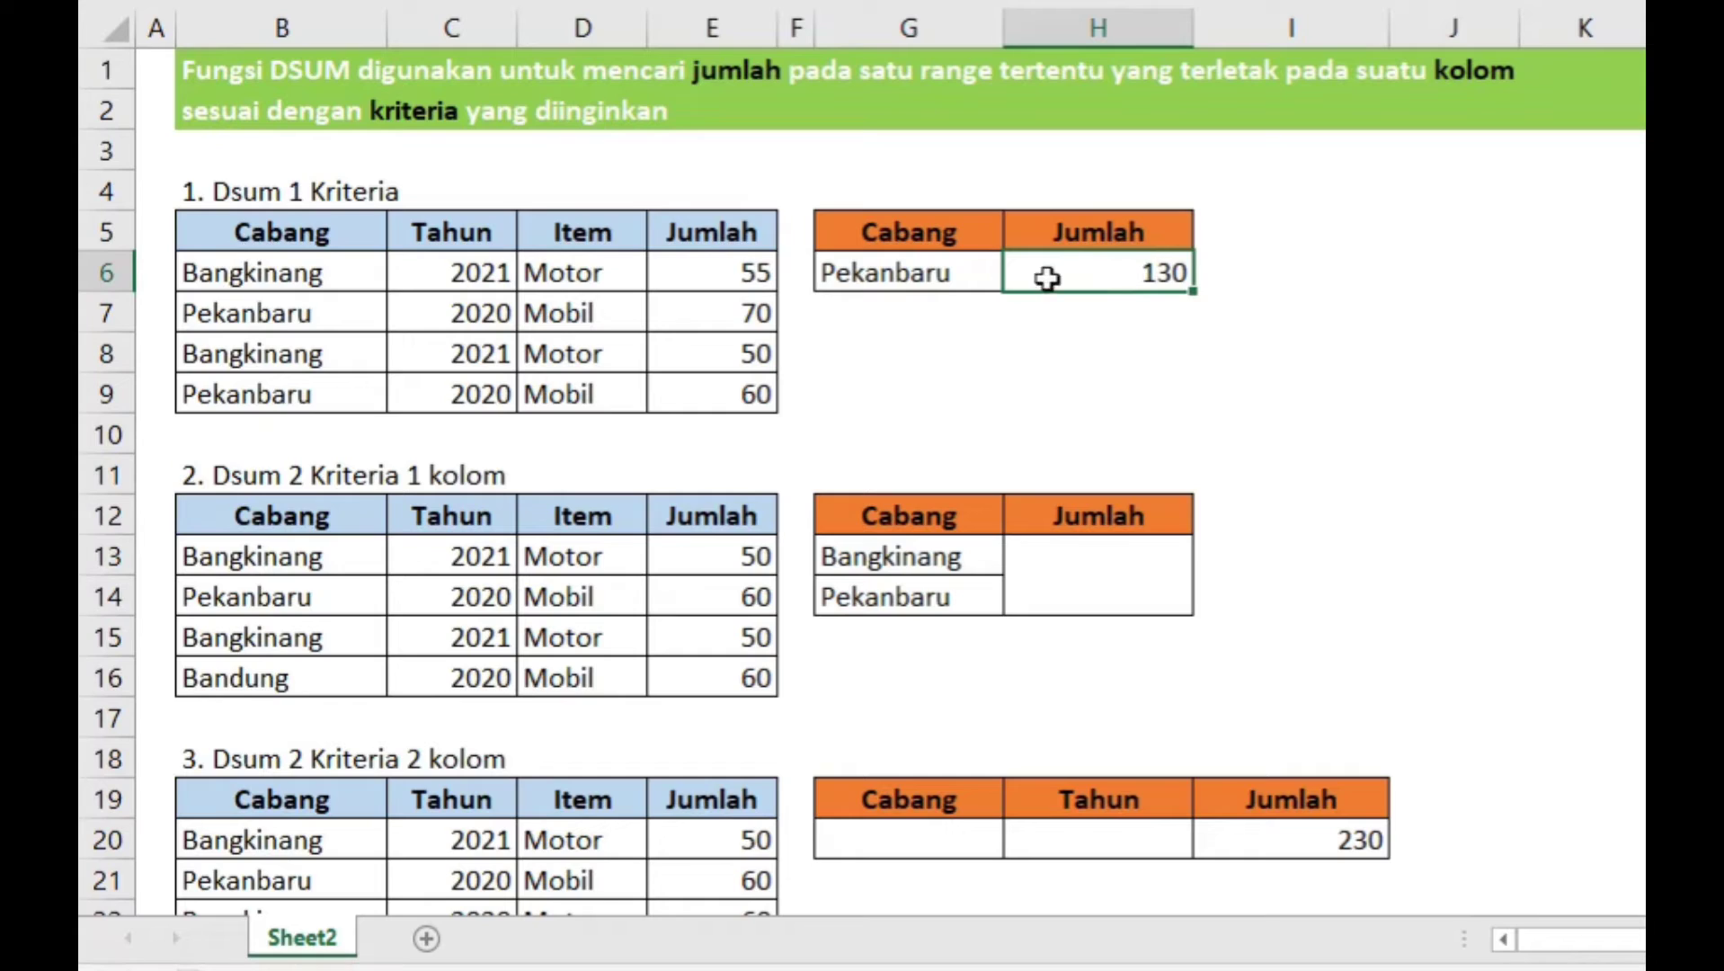
click(764, 317)
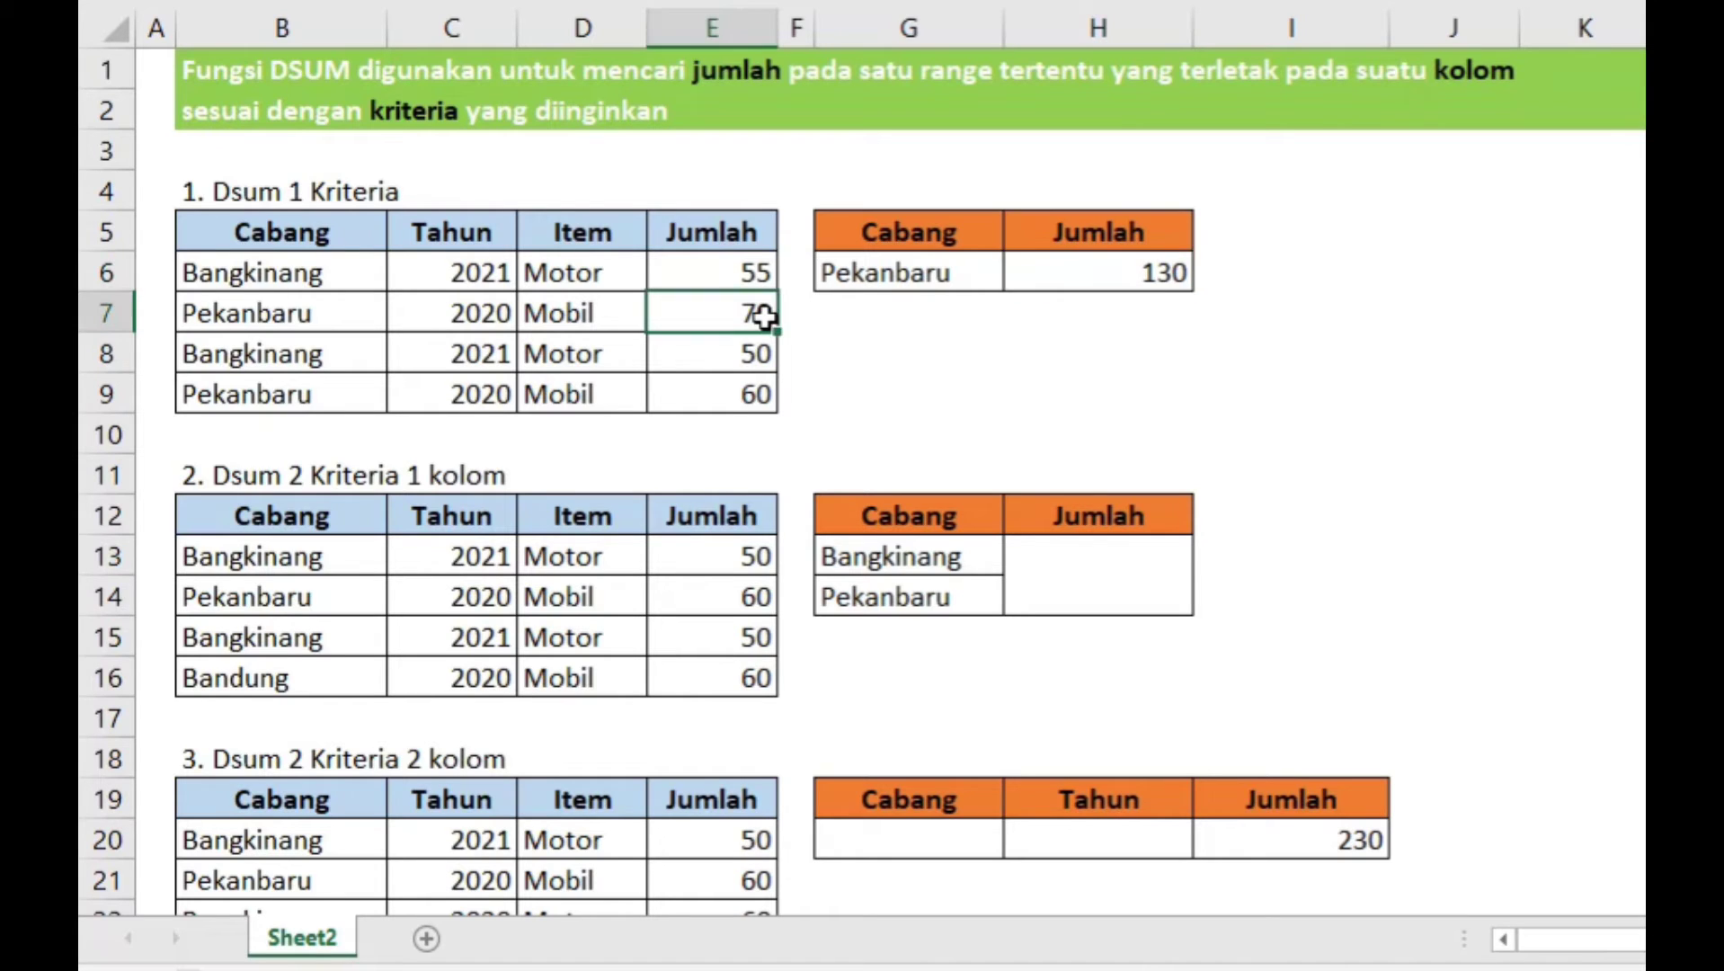
click(739, 396)
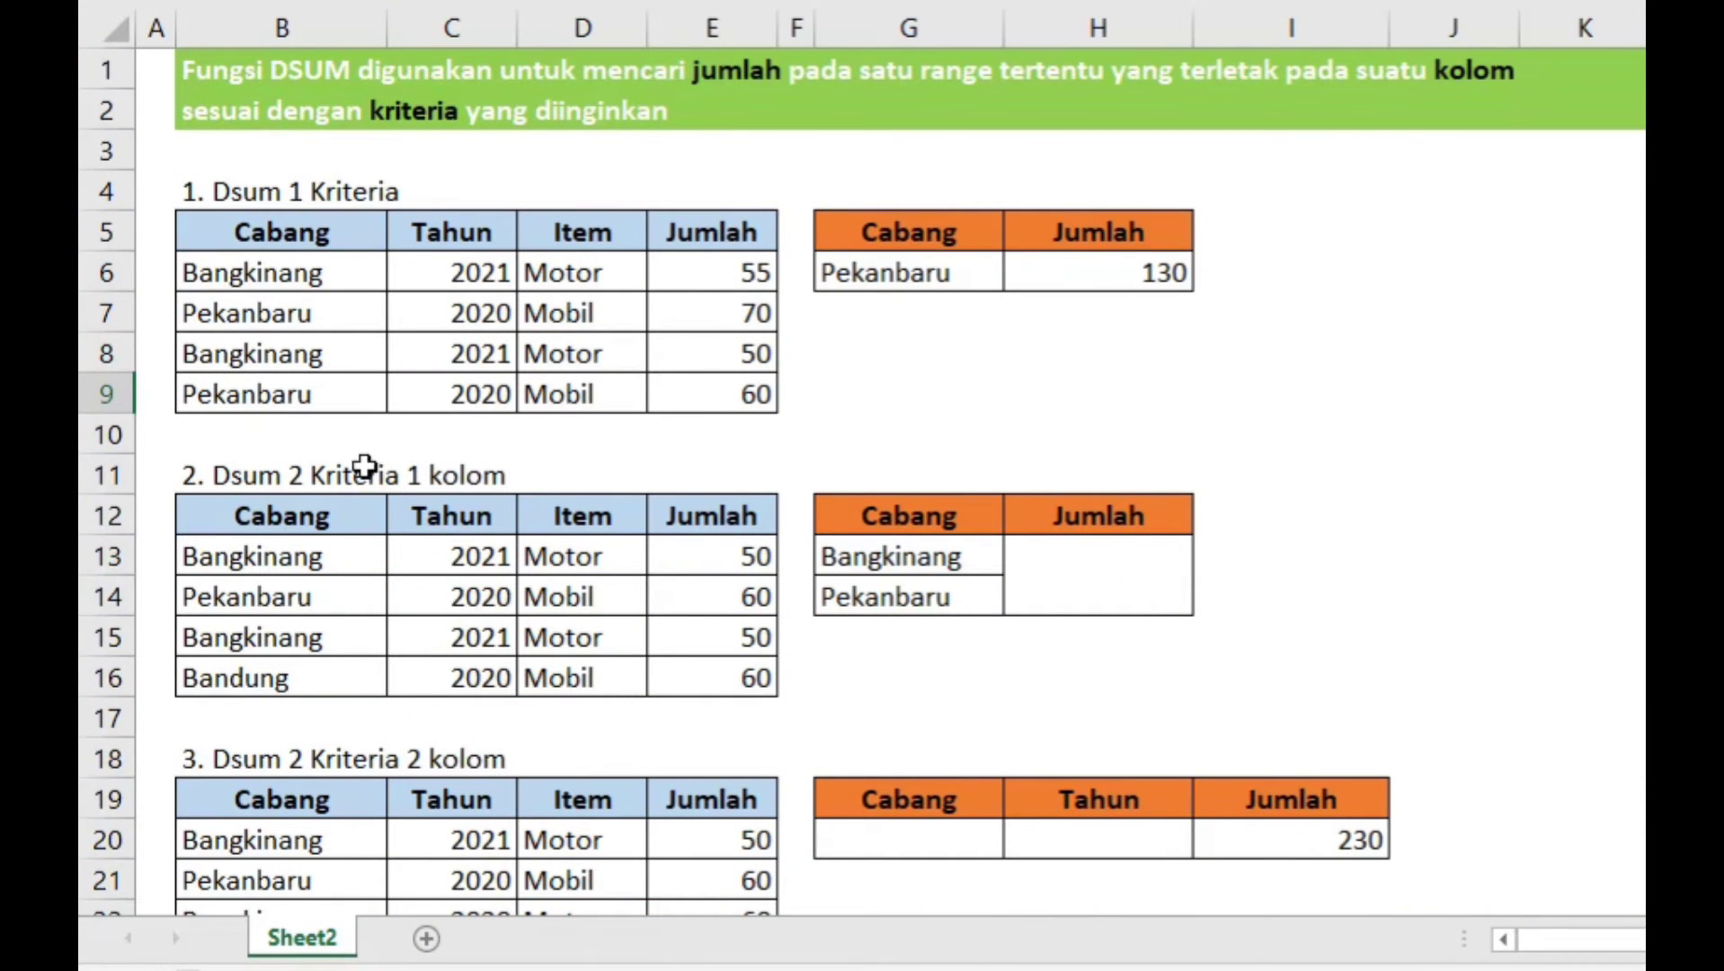
- Examine the two Cabang criteria in G12:G14 and the Cabang column of the second table
click(1353, 580)
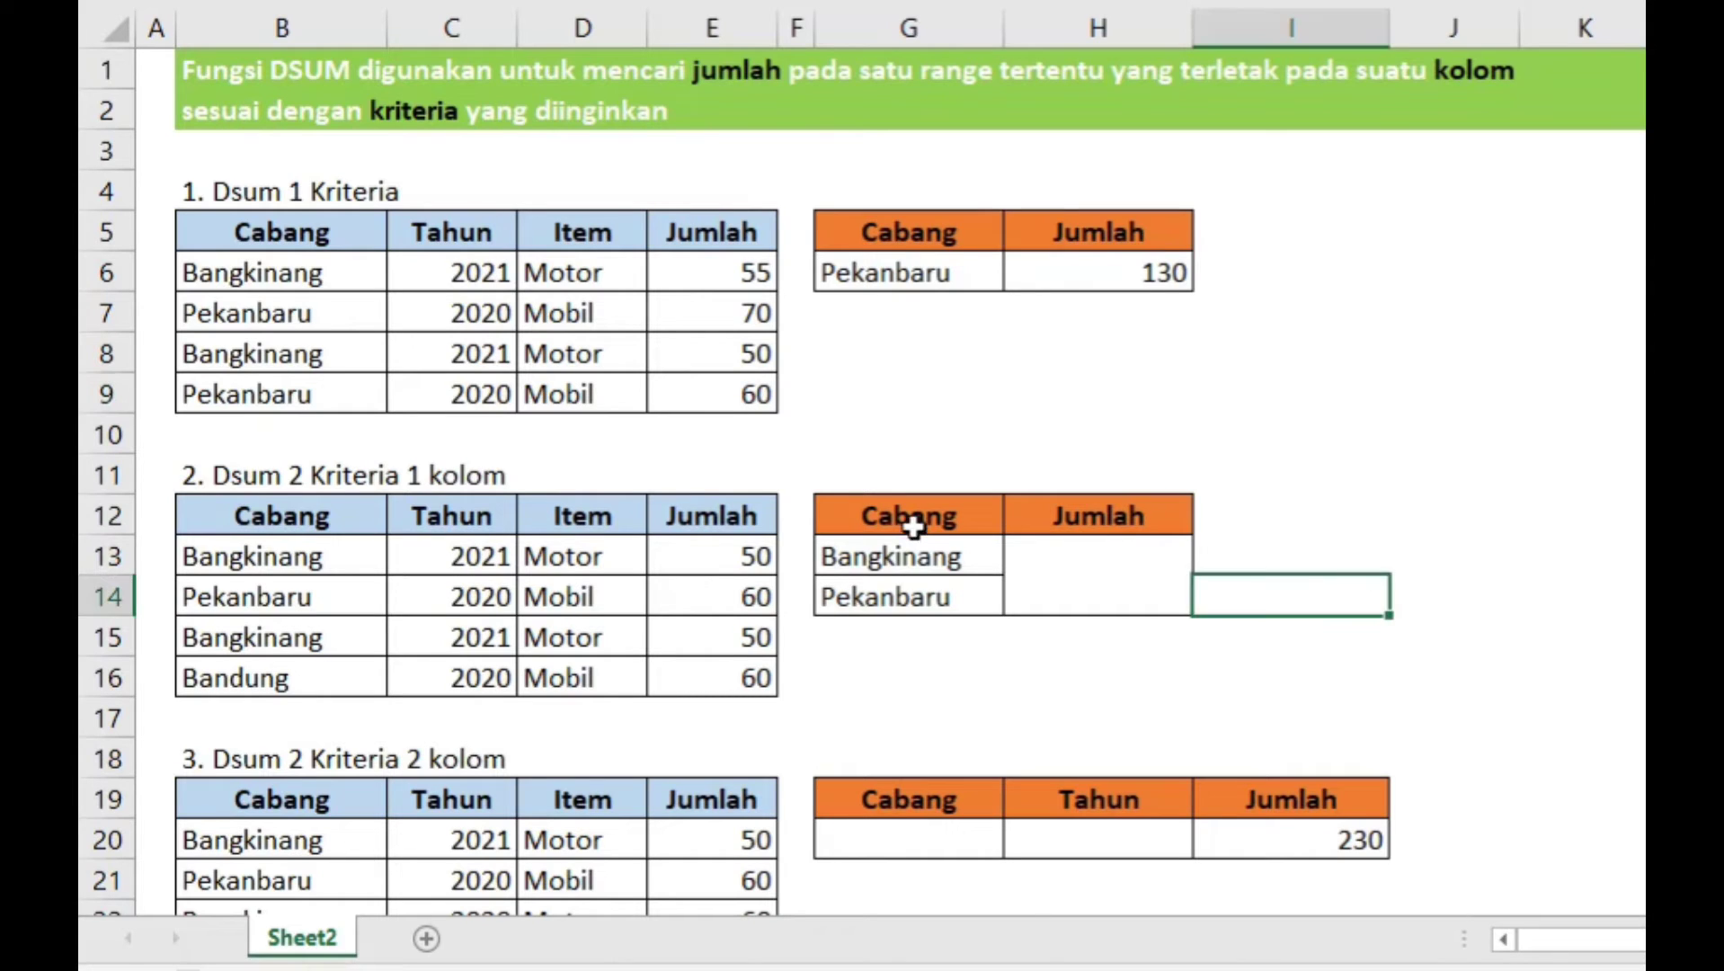
click(888, 515)
drag(888, 515, 885, 589)
click(881, 554)
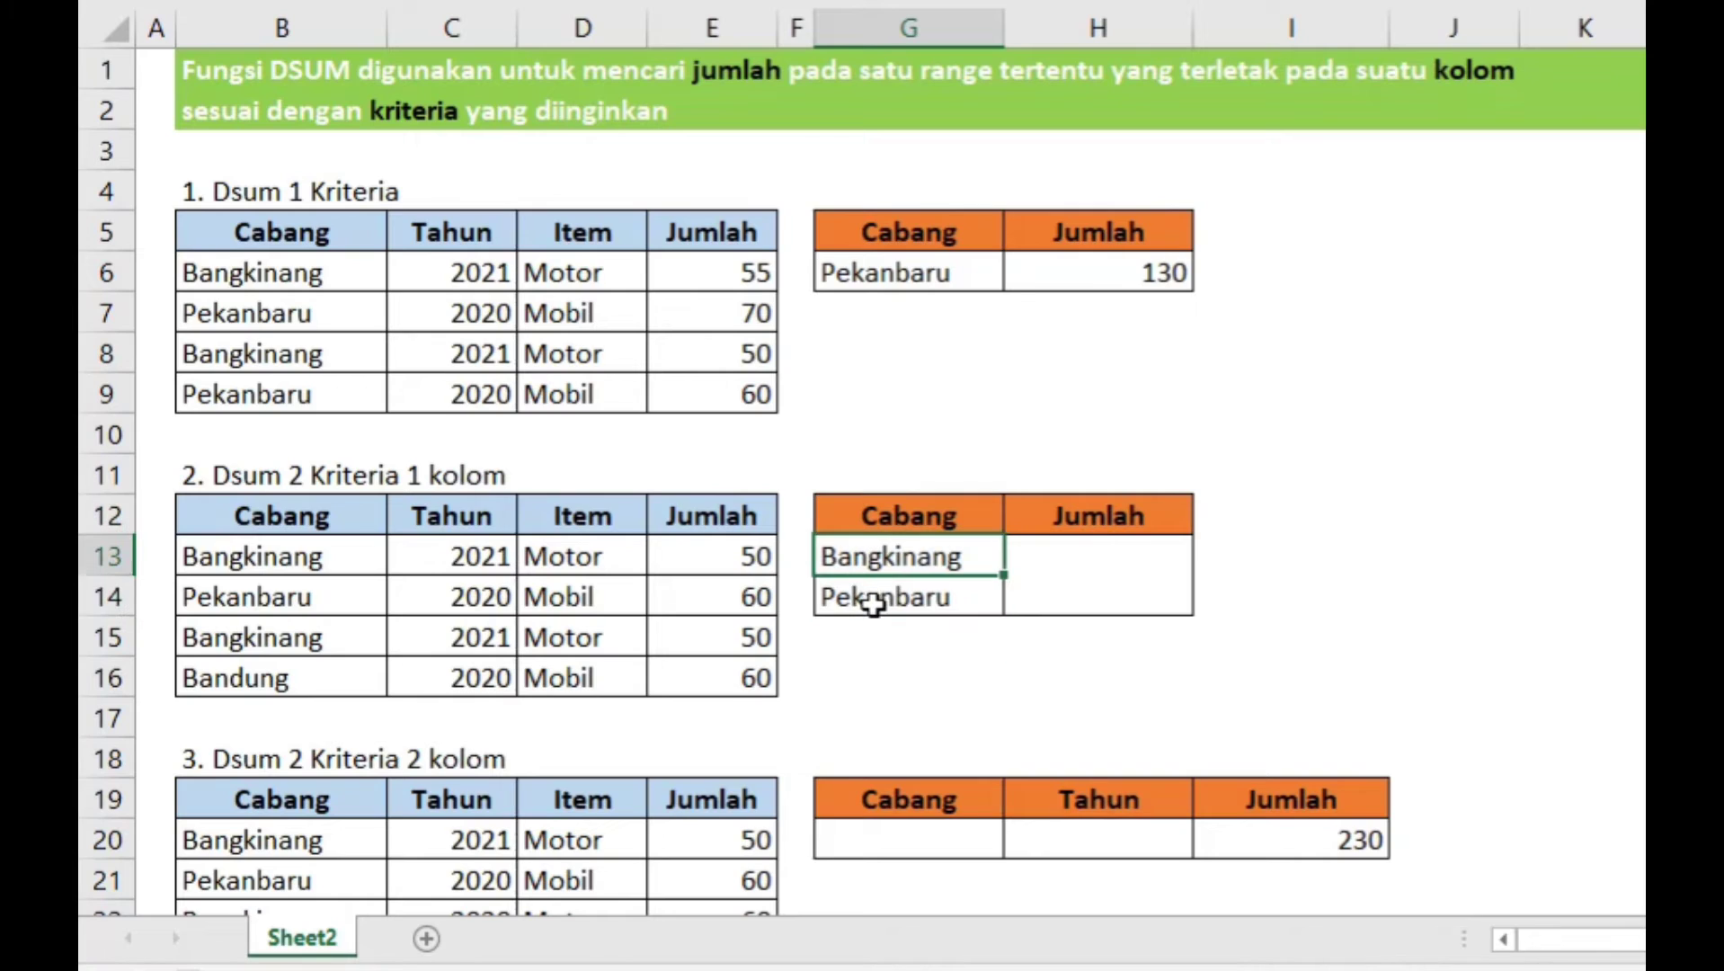
click(876, 599)
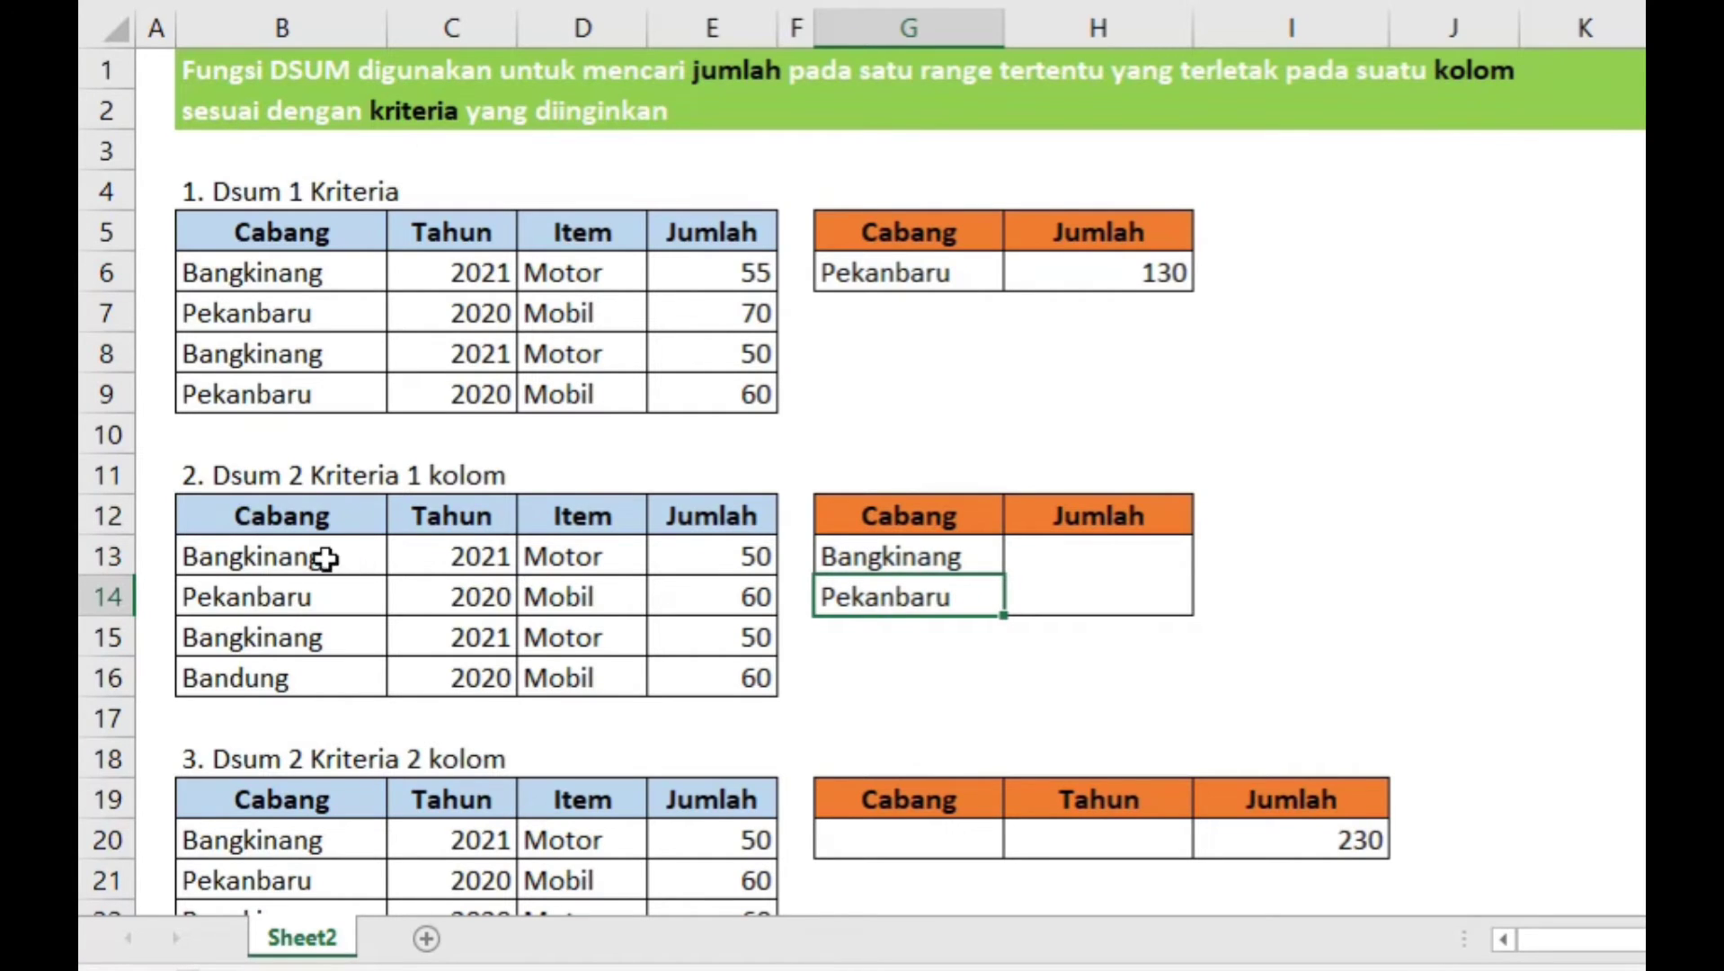
drag(328, 557, 324, 631)
drag(299, 503, 297, 700)
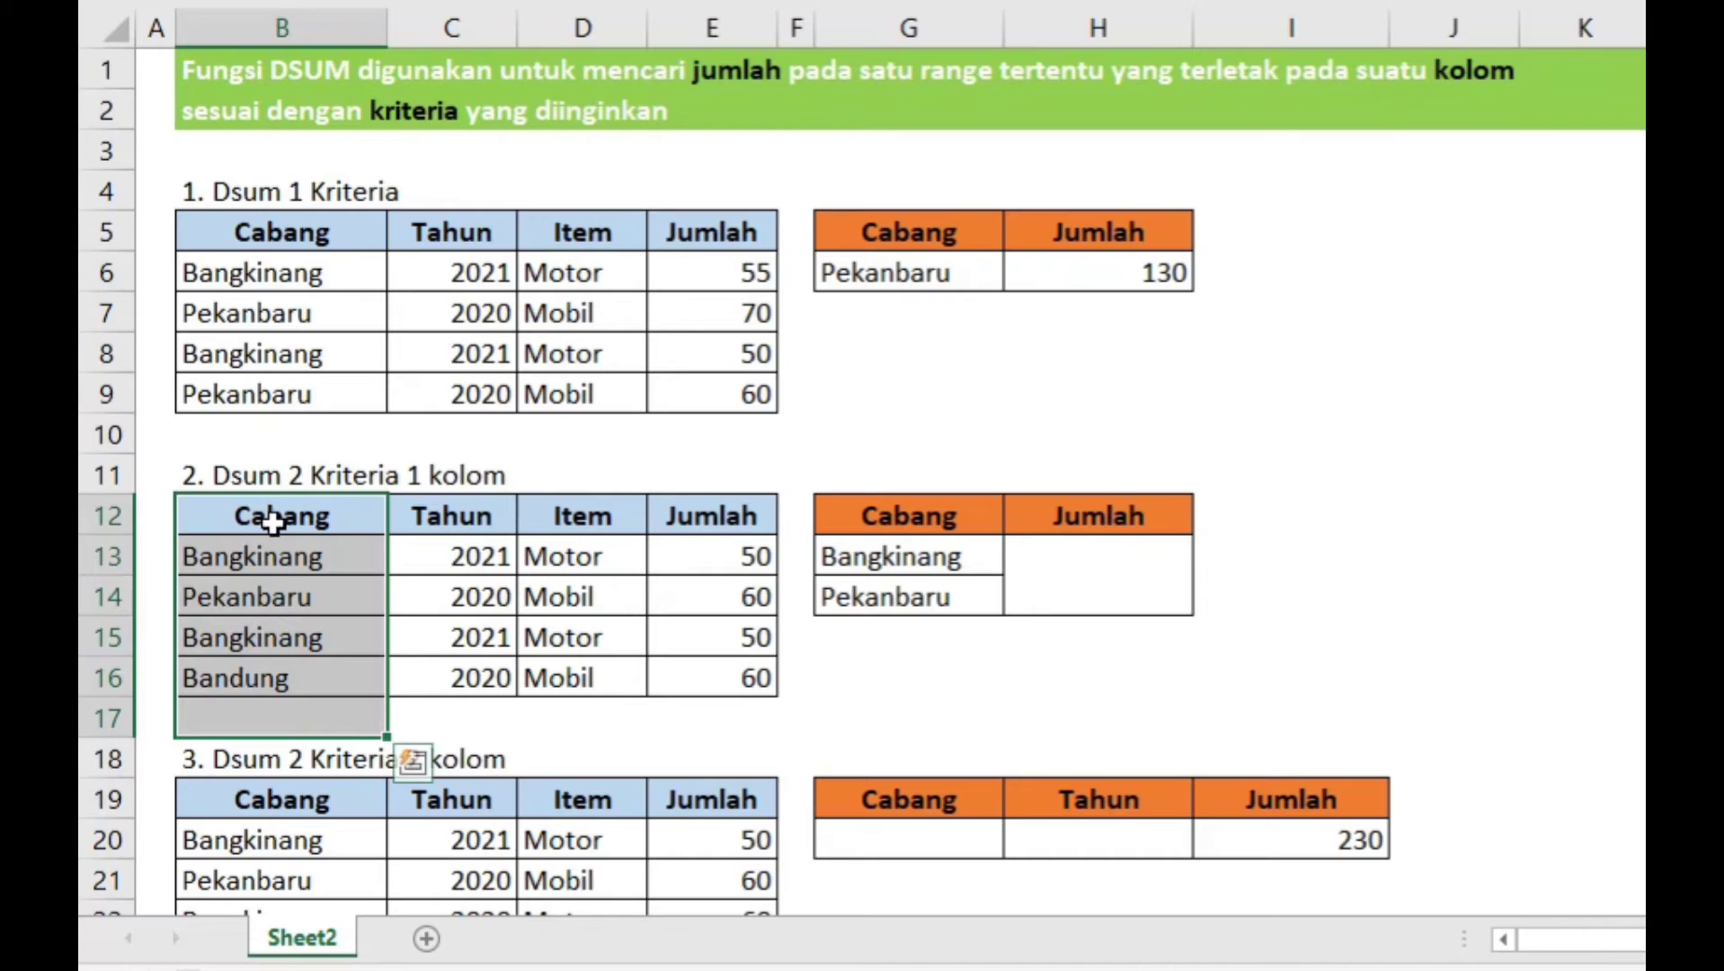
drag(274, 521, 278, 640)
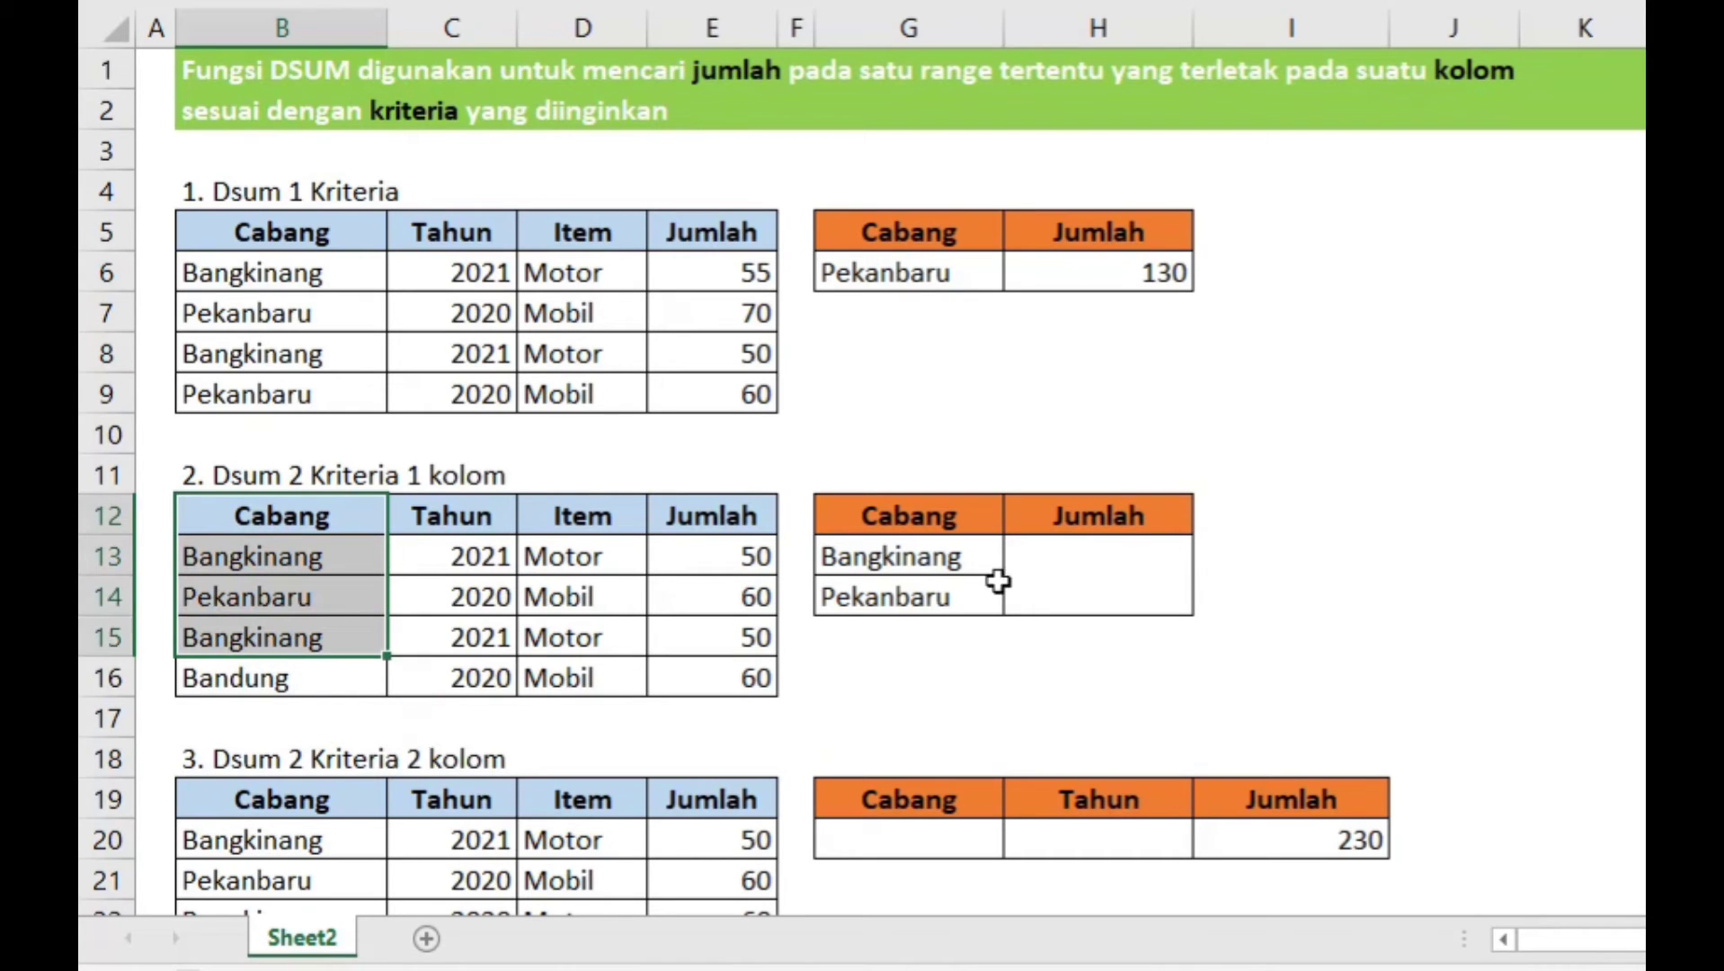
- Enter =DSUM(B12:E16;E12;G12:G14) in merged cell H13 to total Jumlah for both Cabang criteria, and check it against the amounts in E13:E16
click(1079, 581)
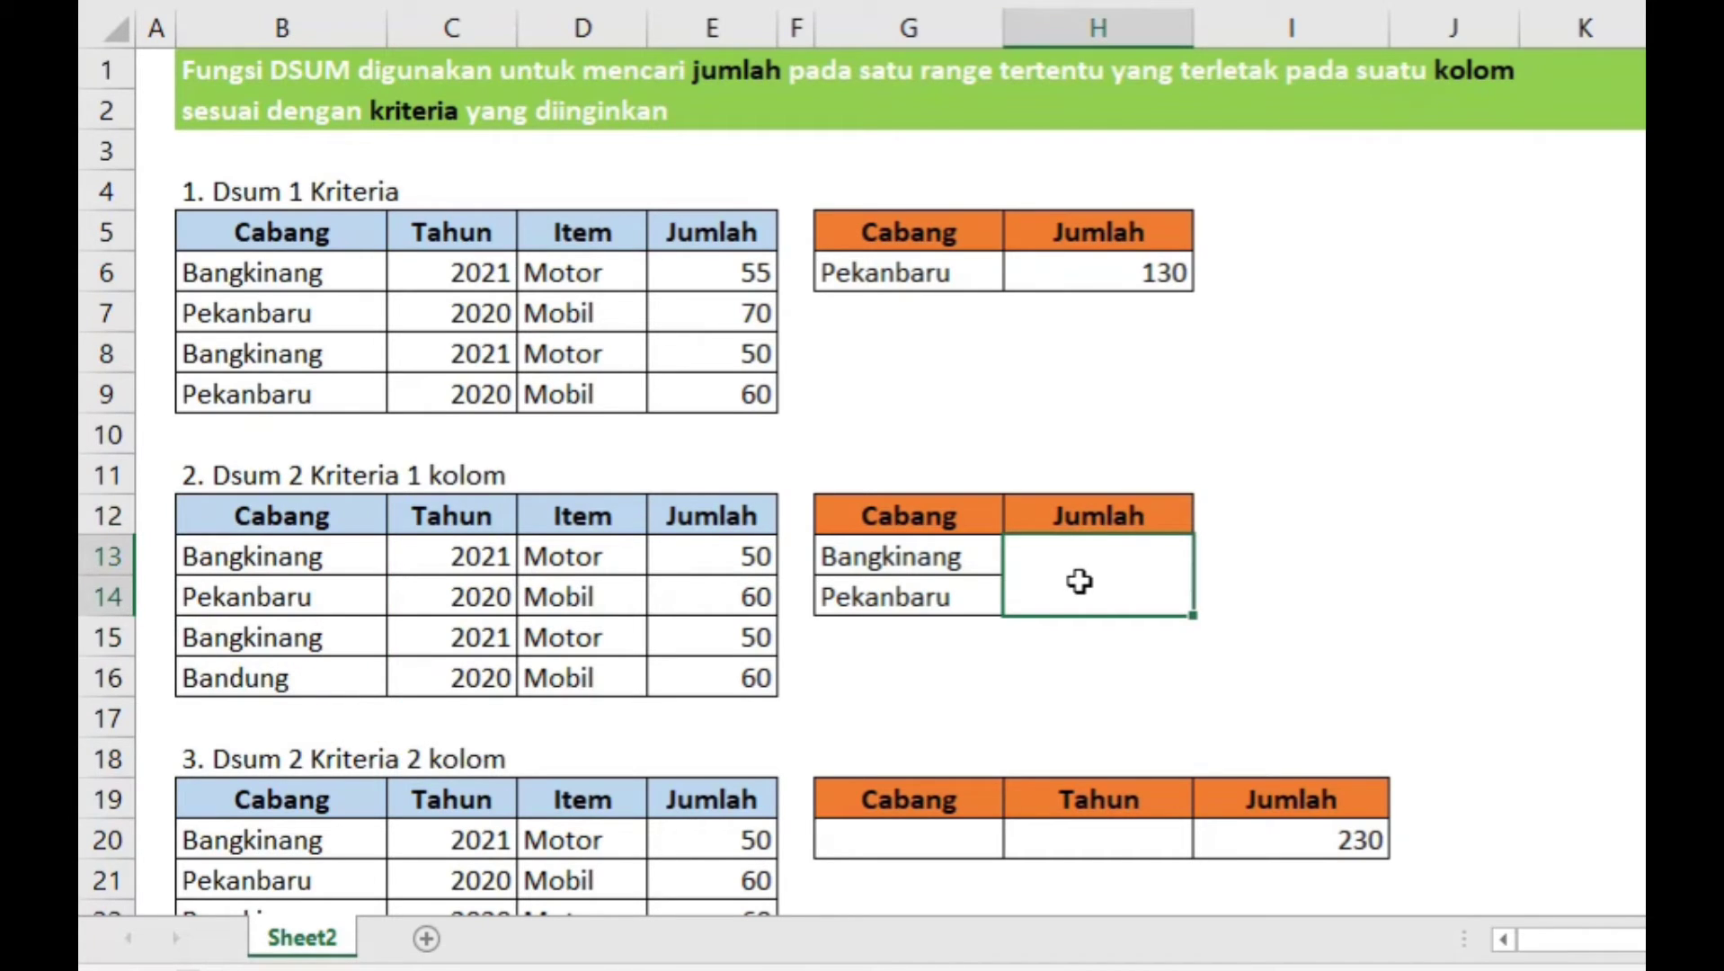
text(=dsum)
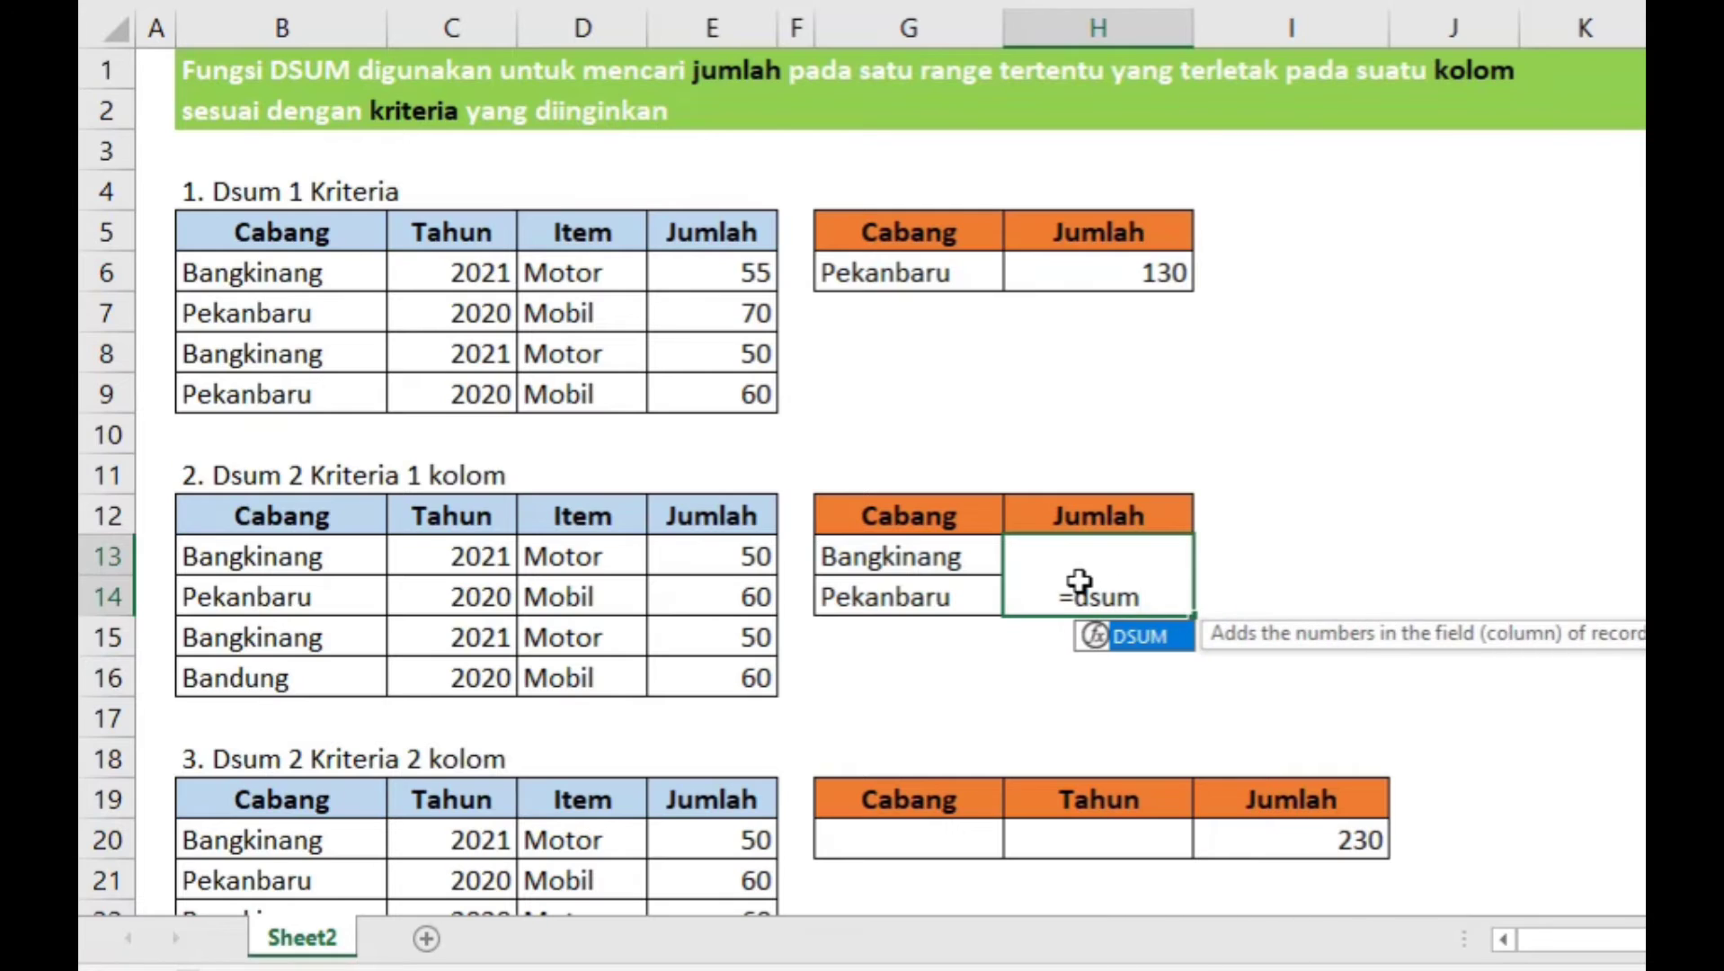
text(()
drag(273, 514, 692, 696)
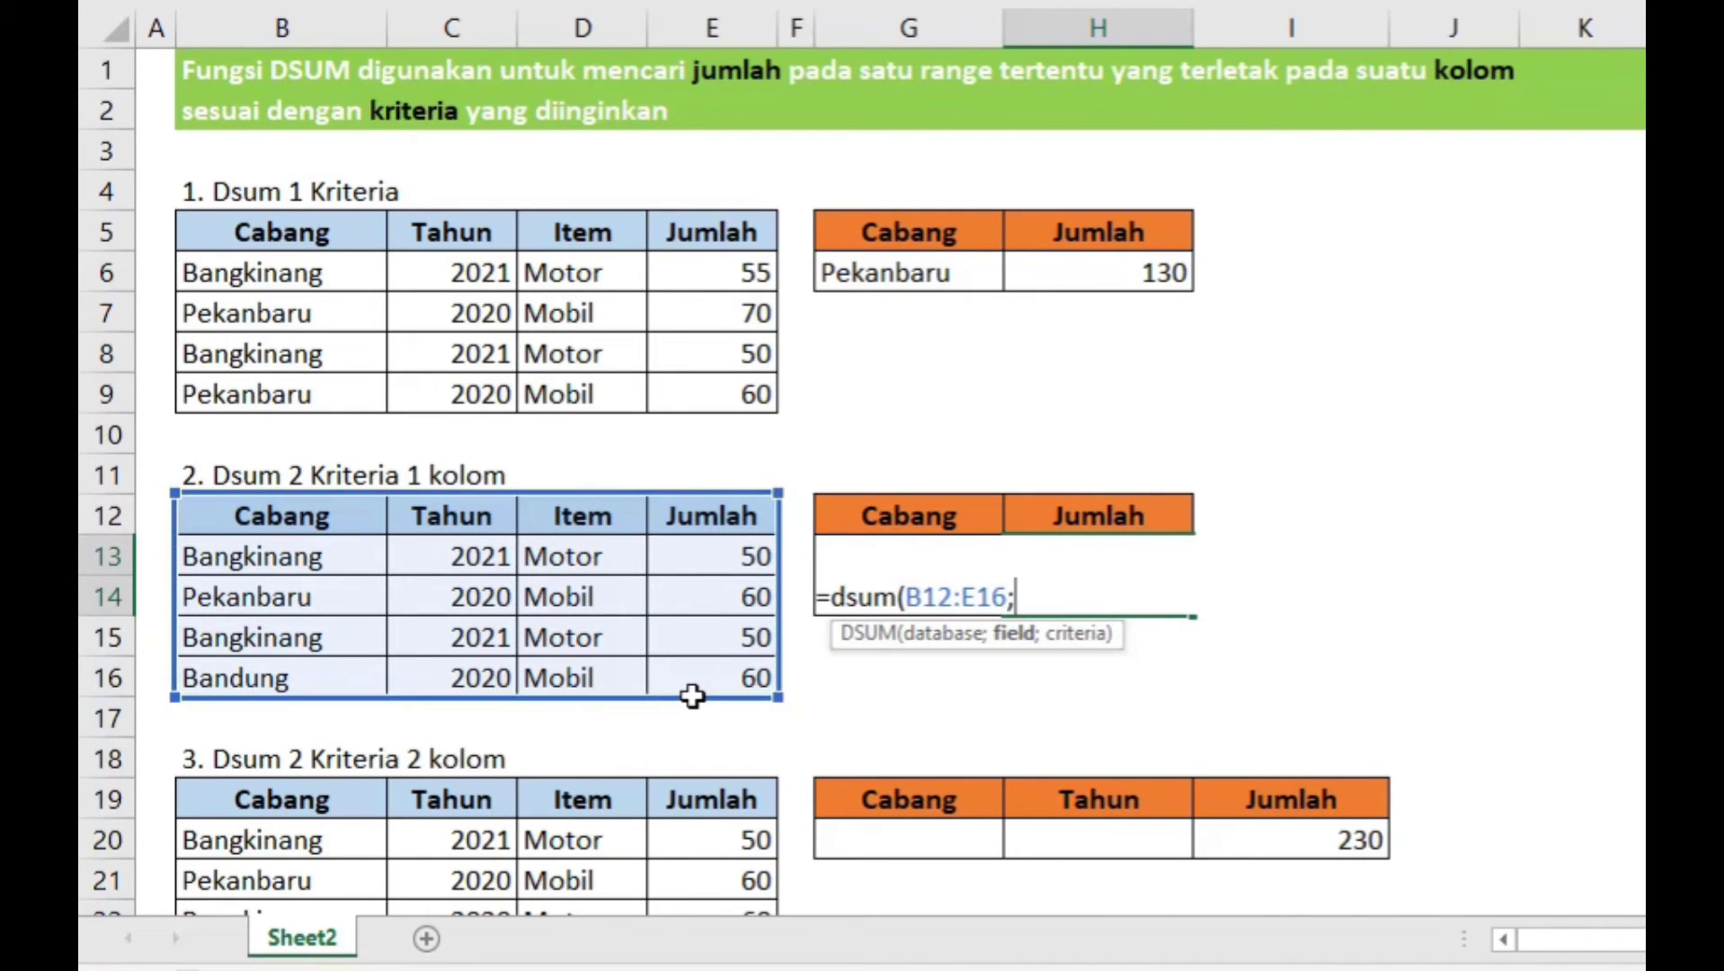
text(;)
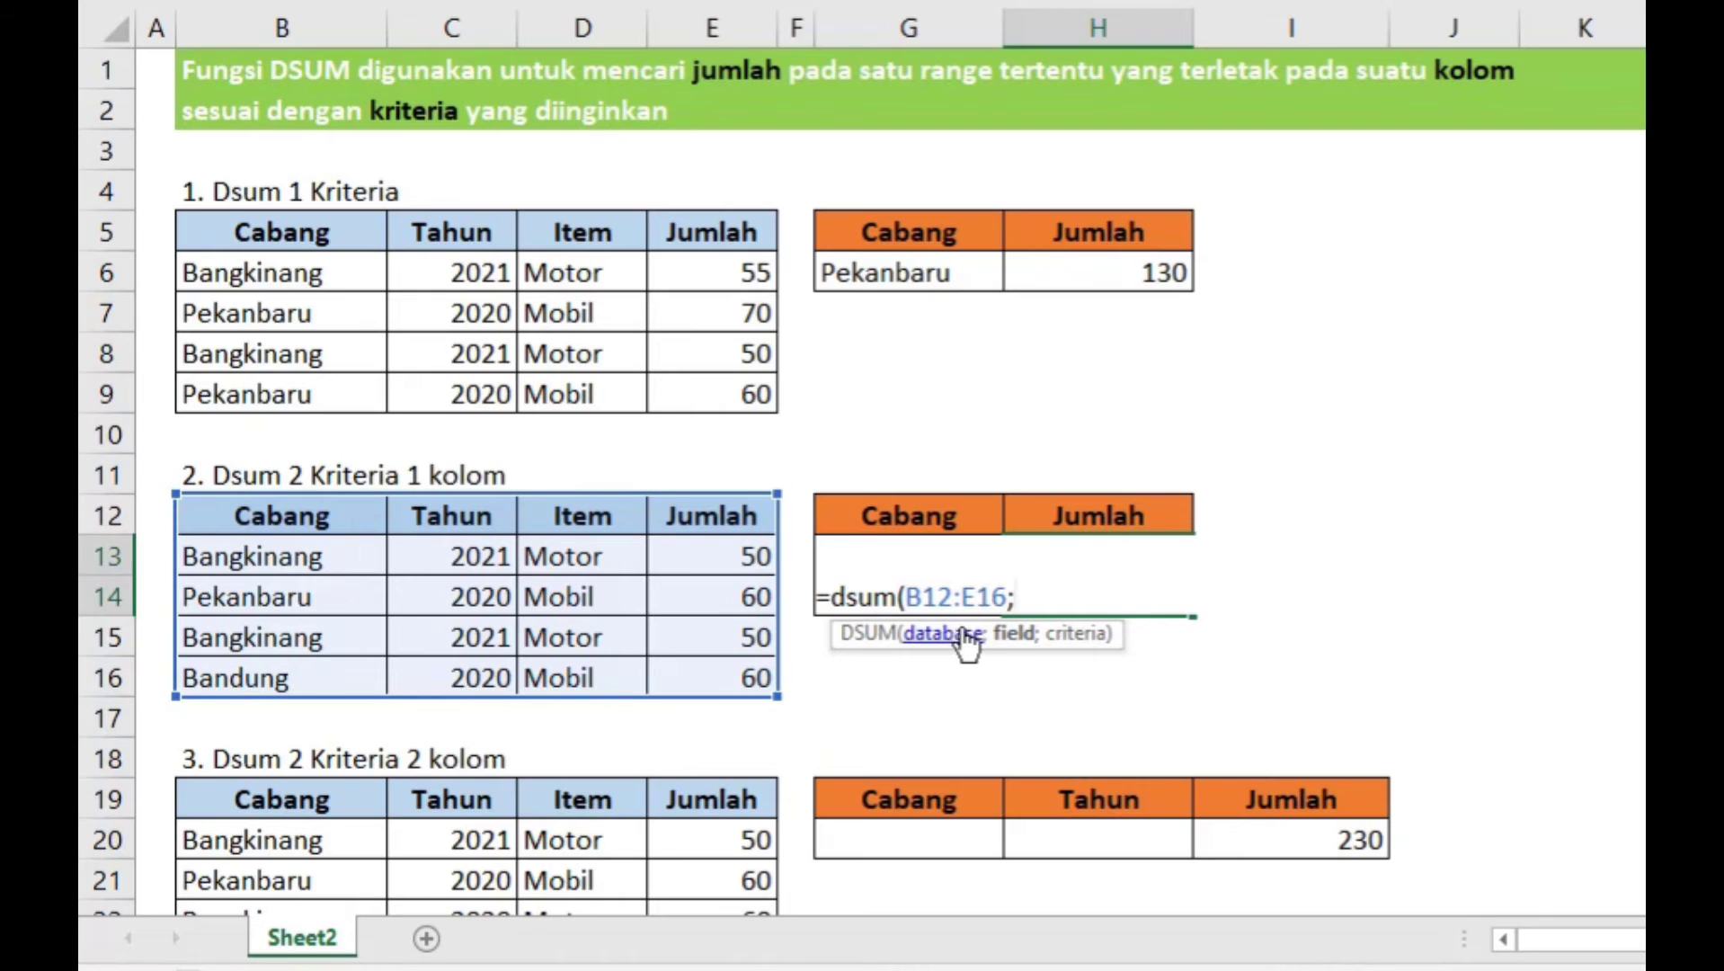
click(699, 514)
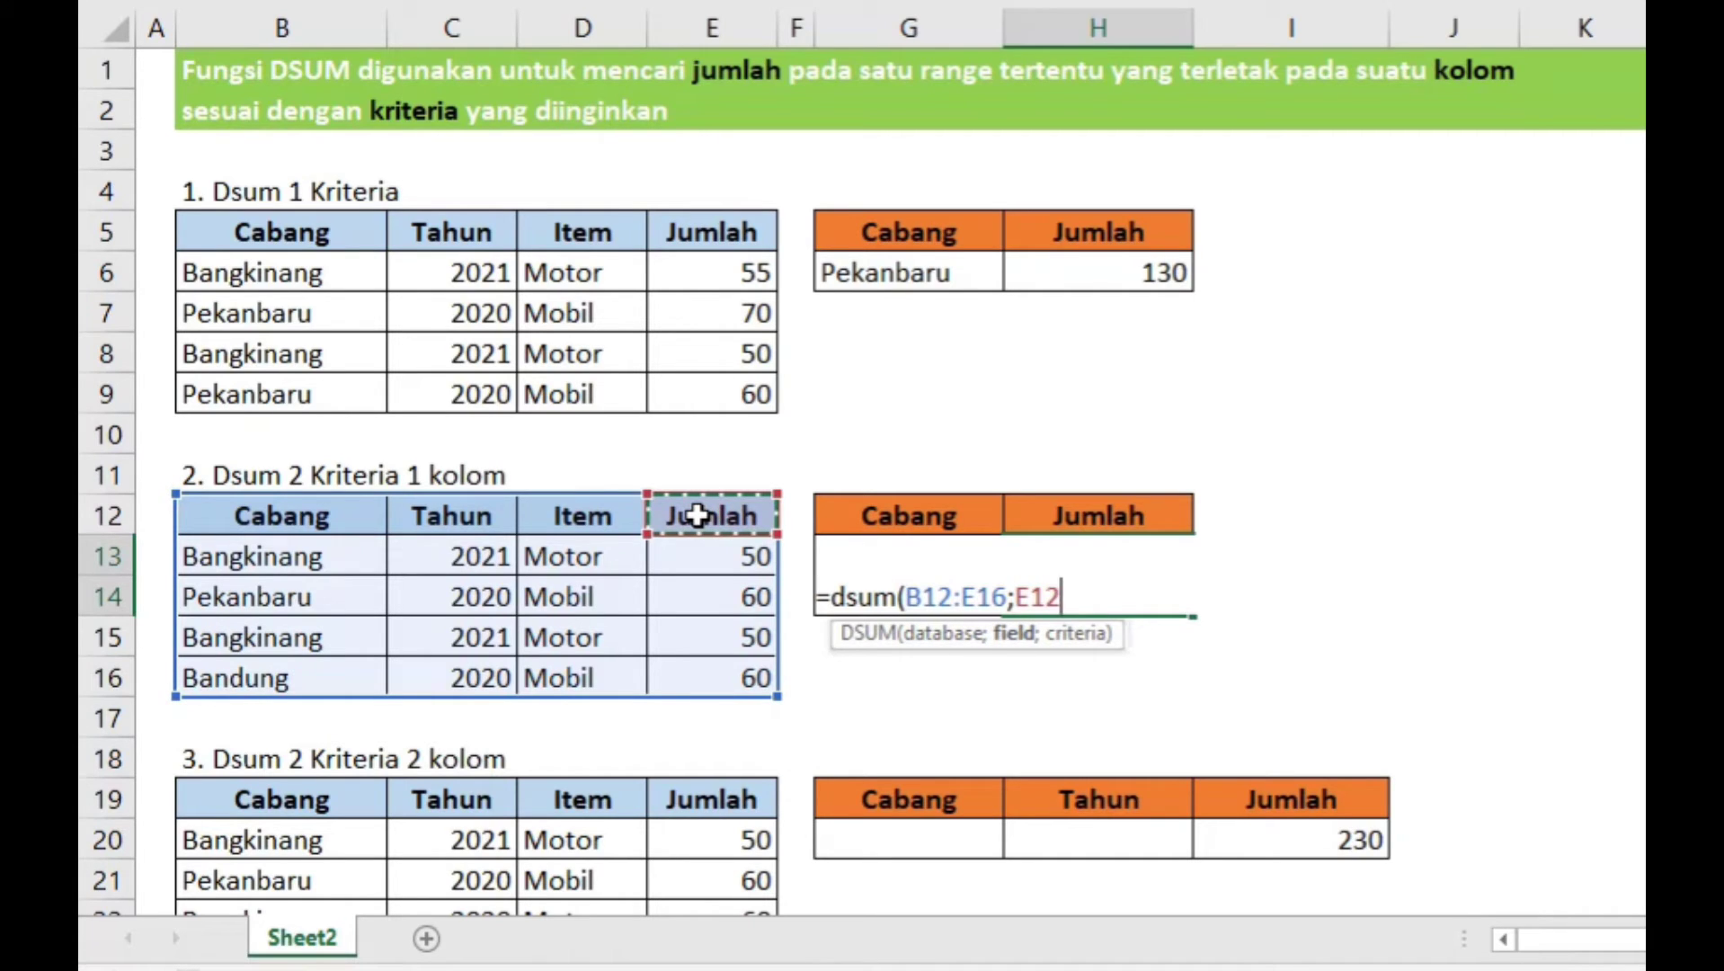
text(;)
click(866, 510)
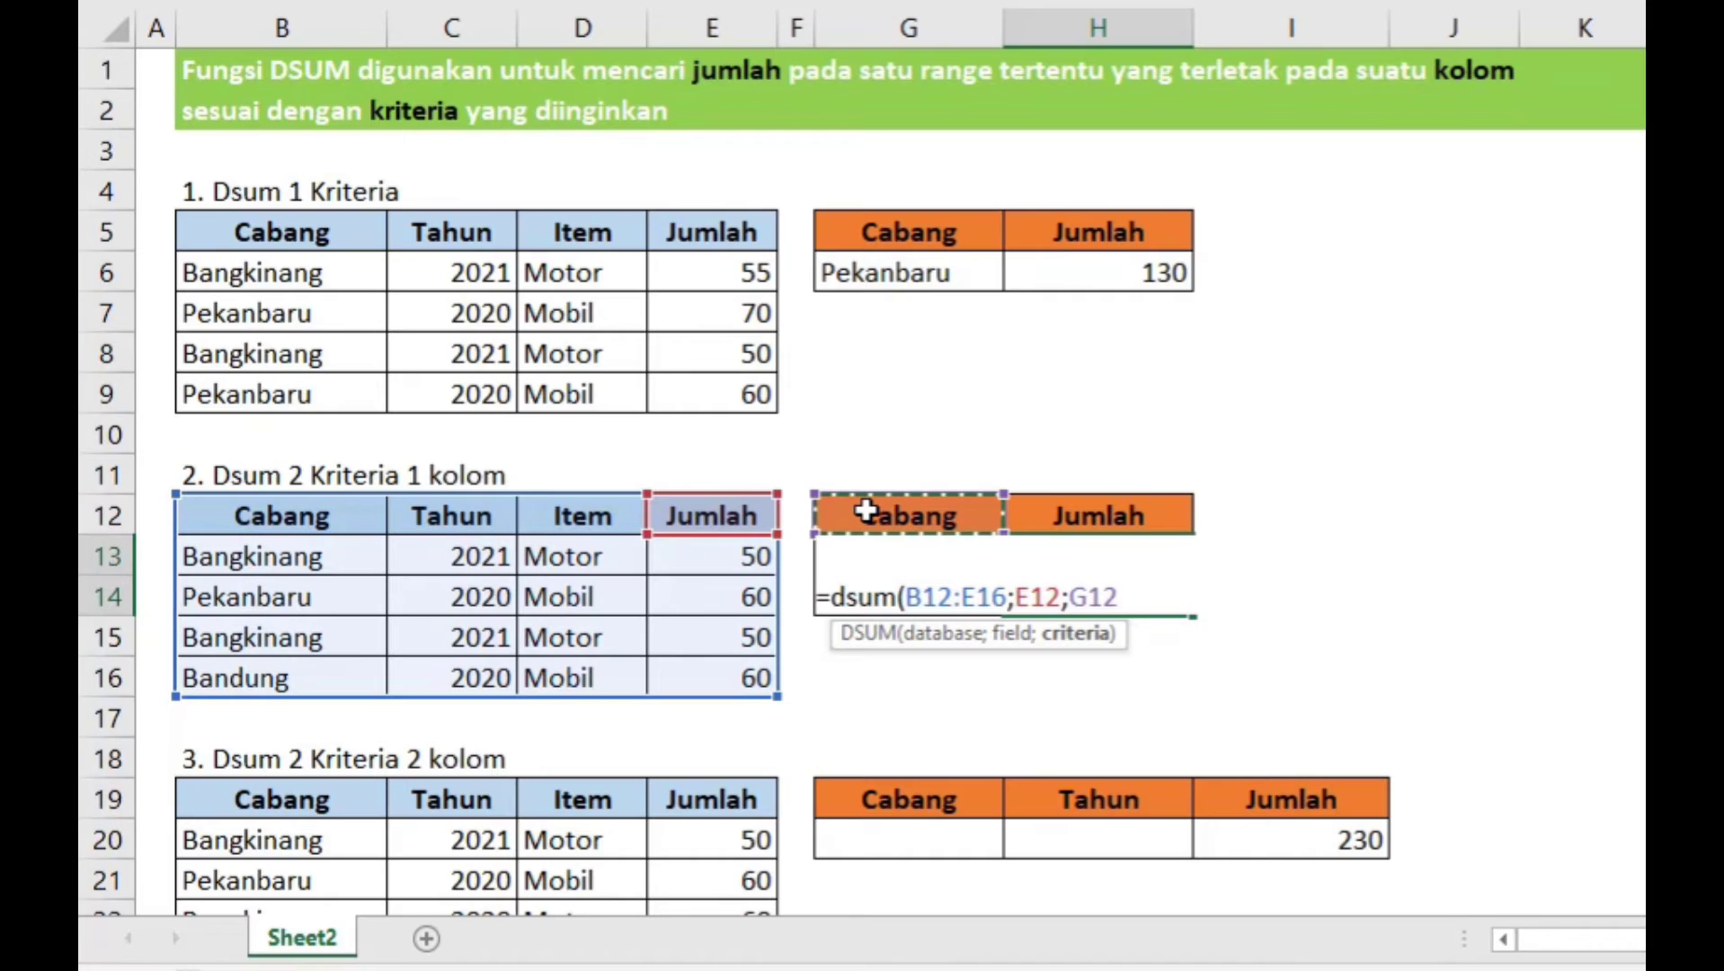
drag(865, 509, 865, 590)
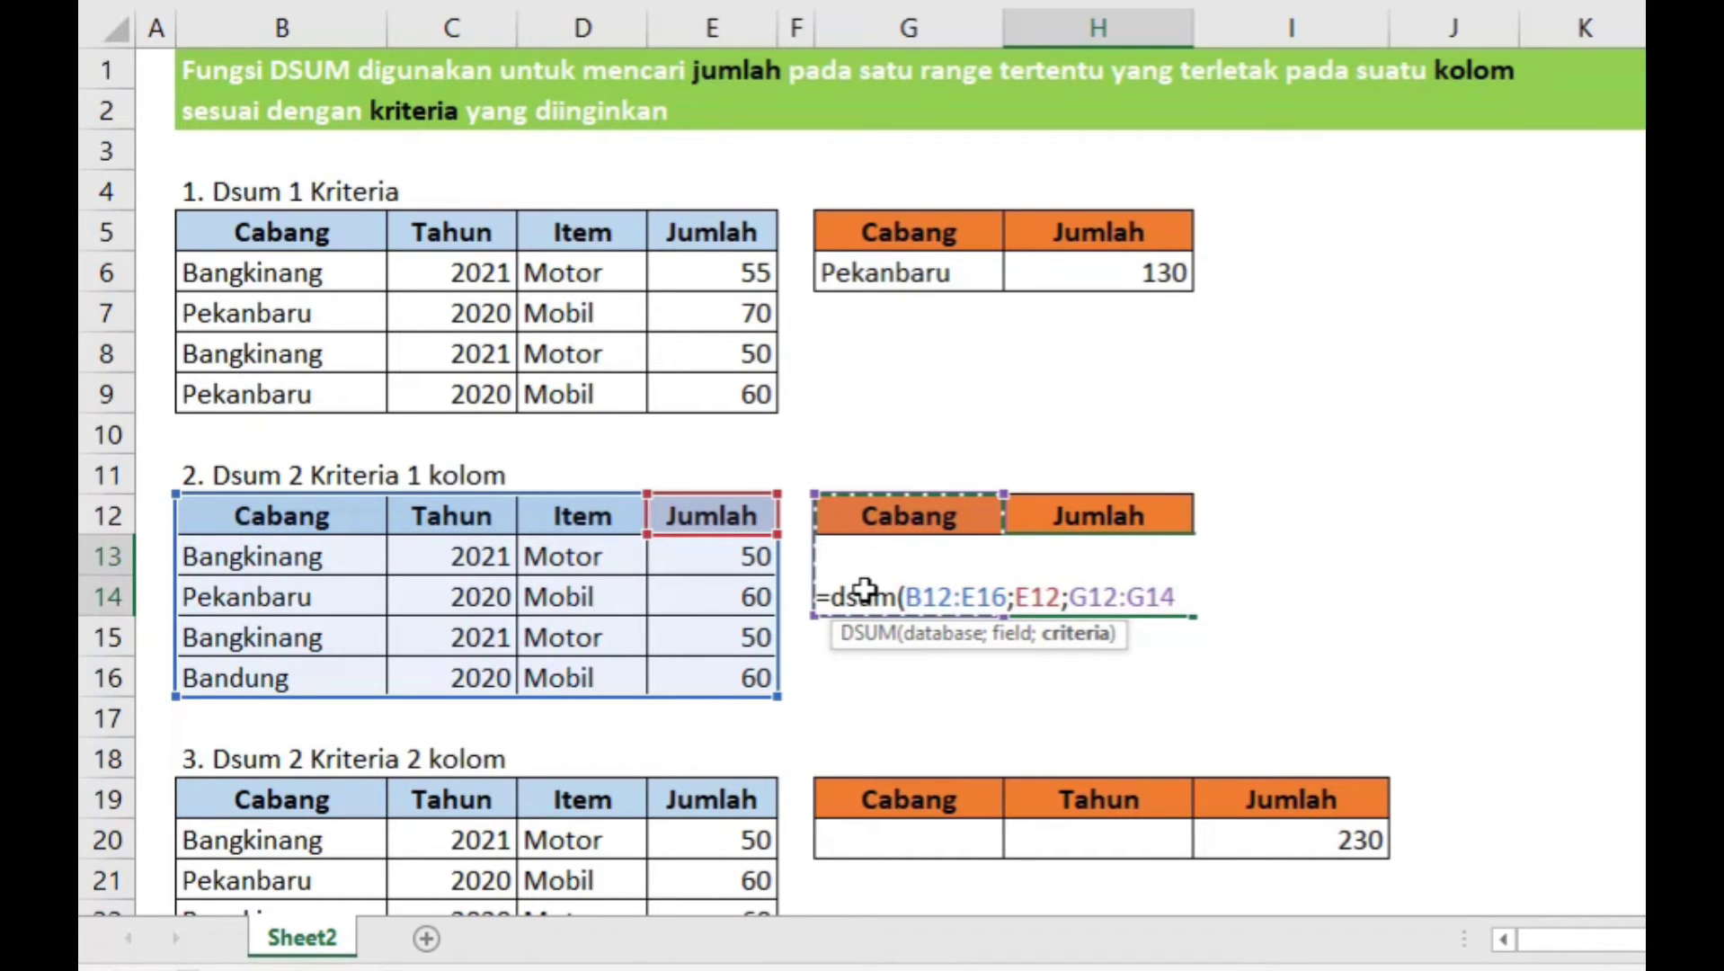
key(Return)
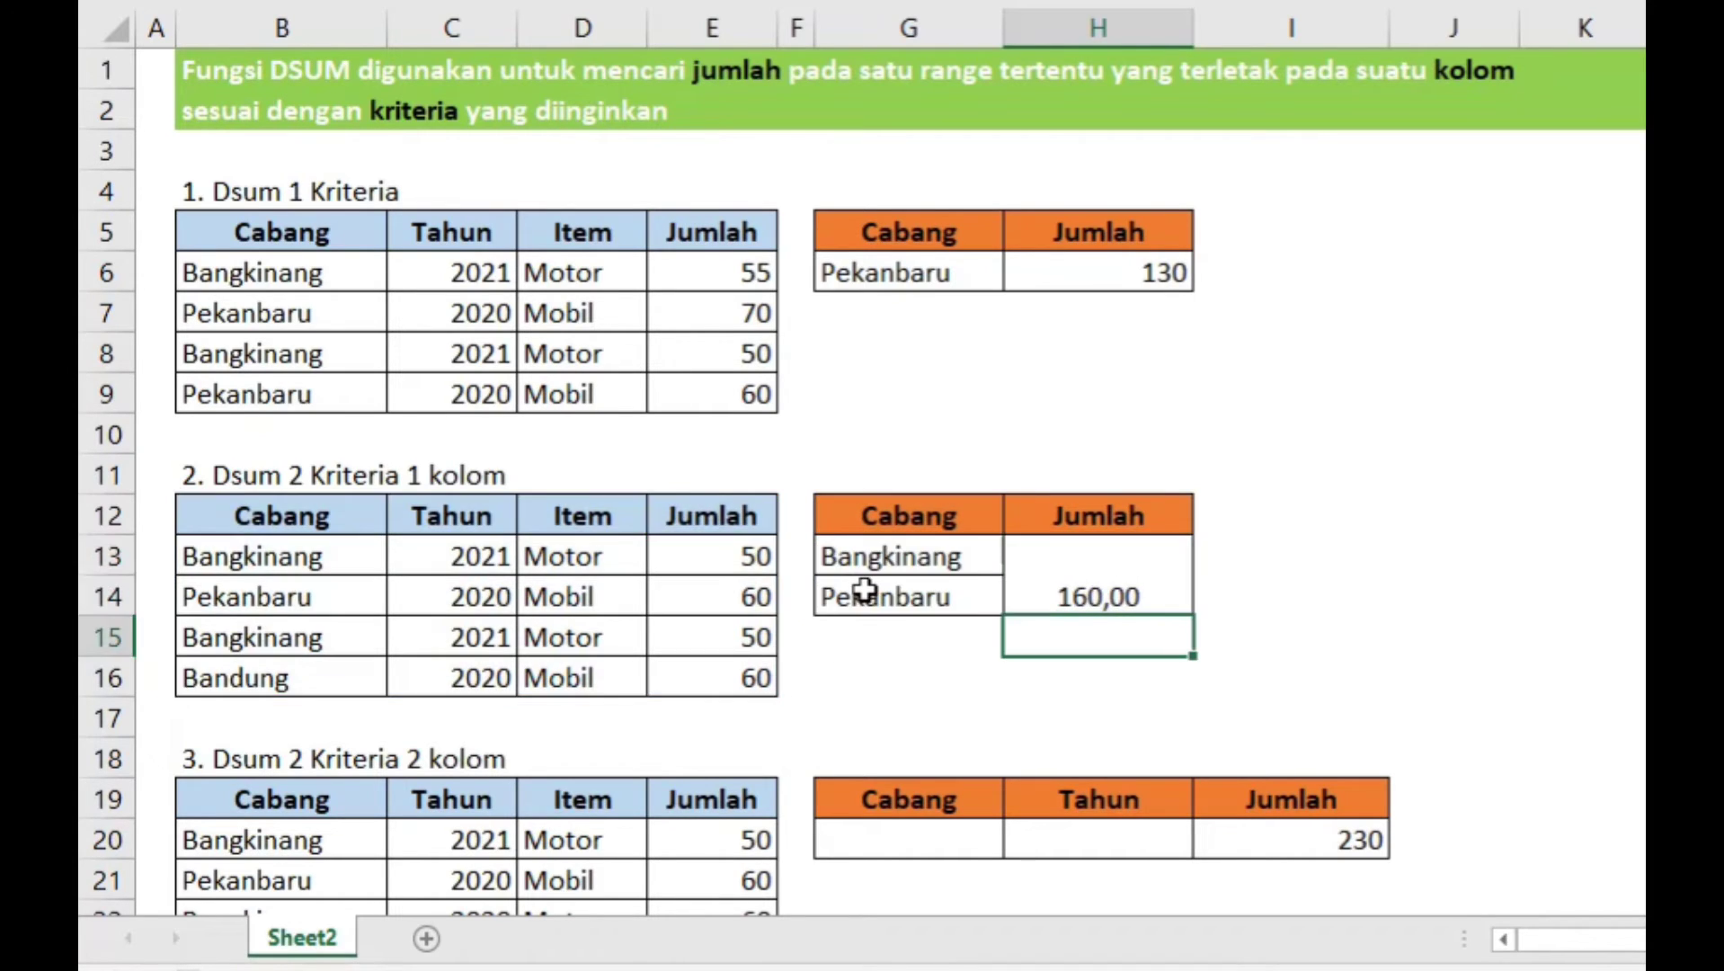
click(921, 555)
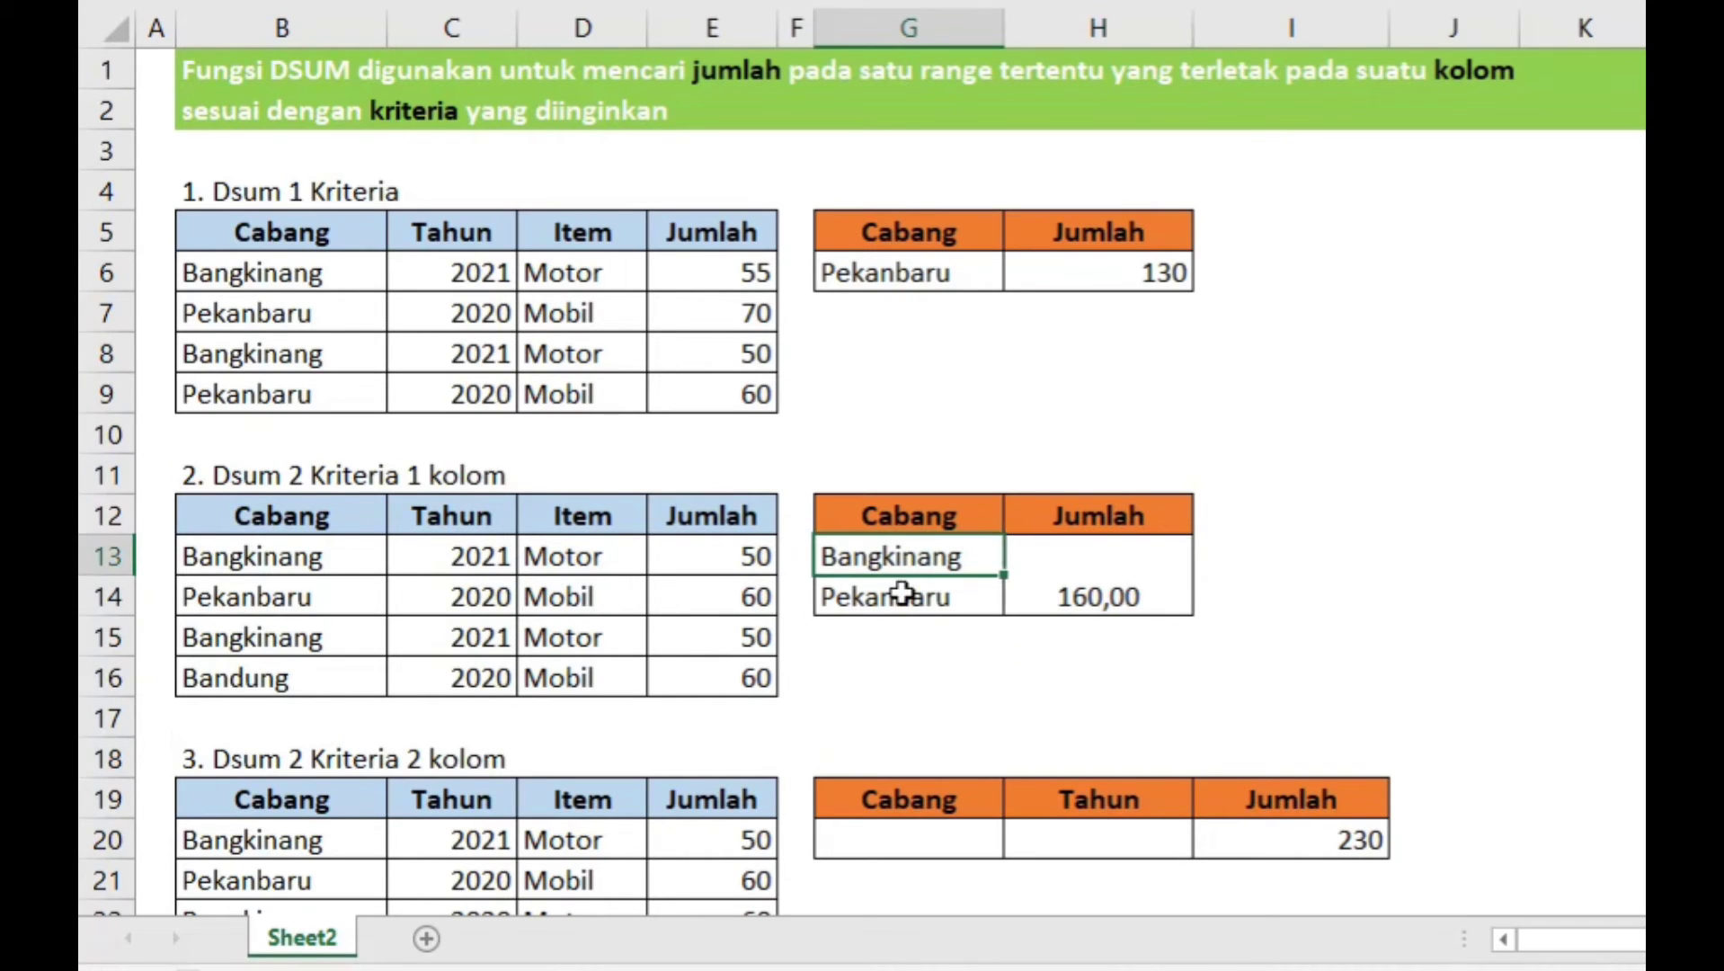
click(902, 591)
click(1091, 592)
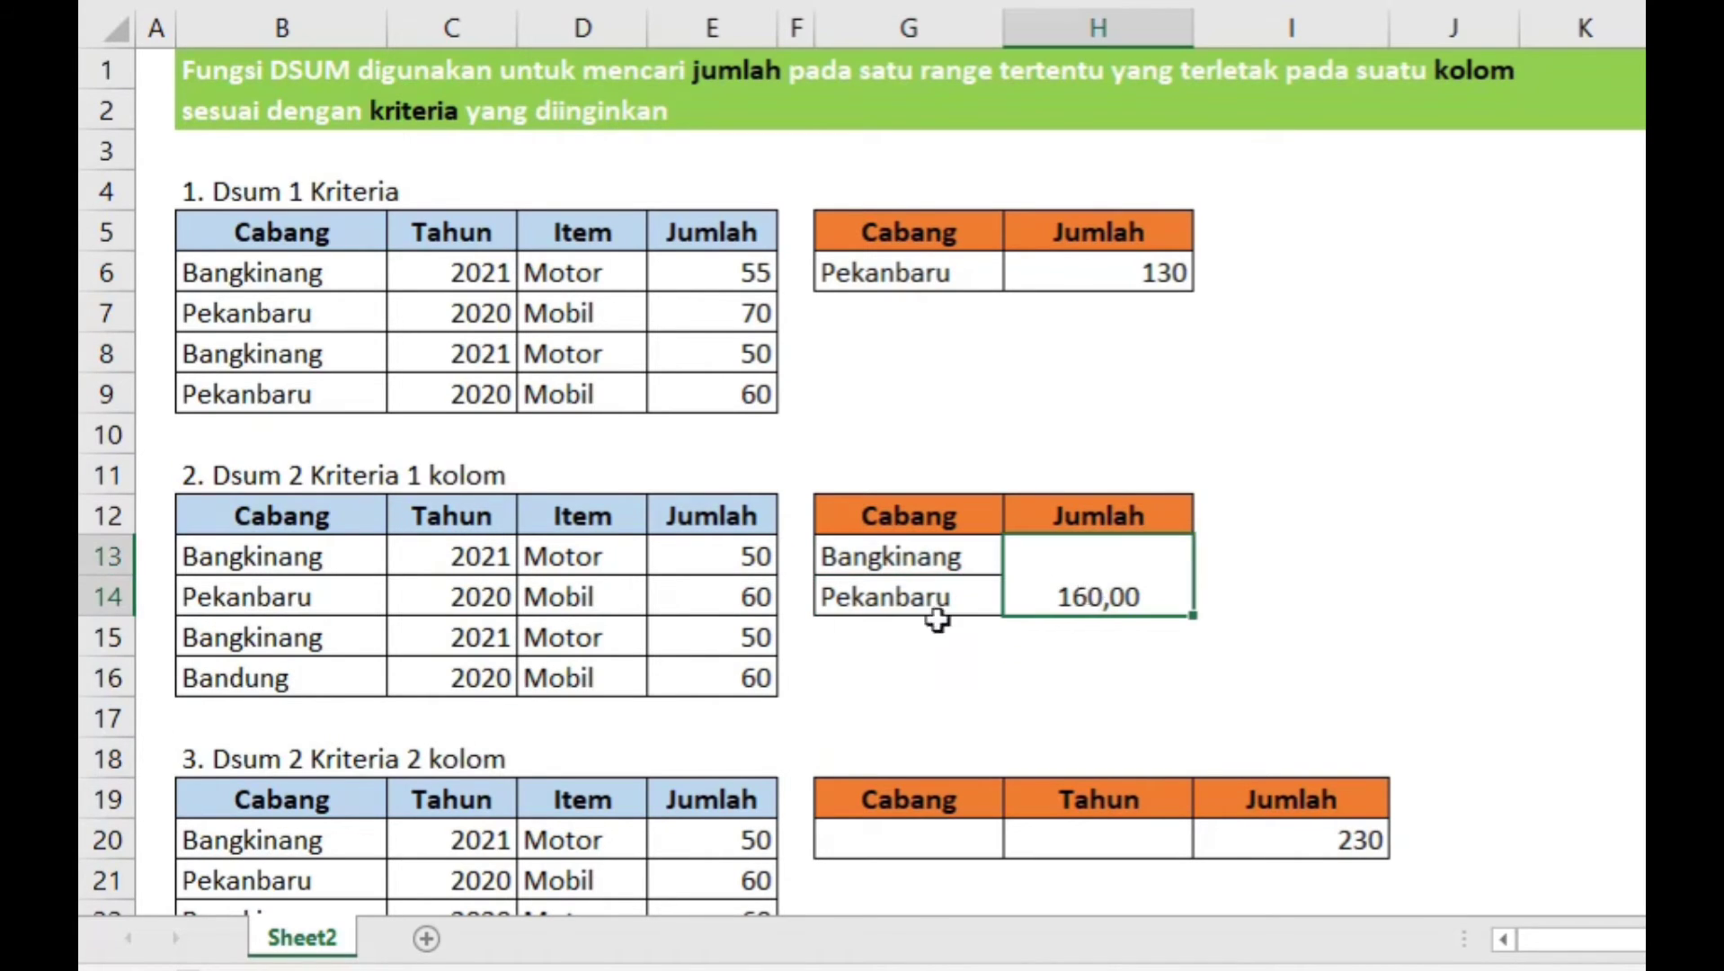
drag(718, 563, 719, 672)
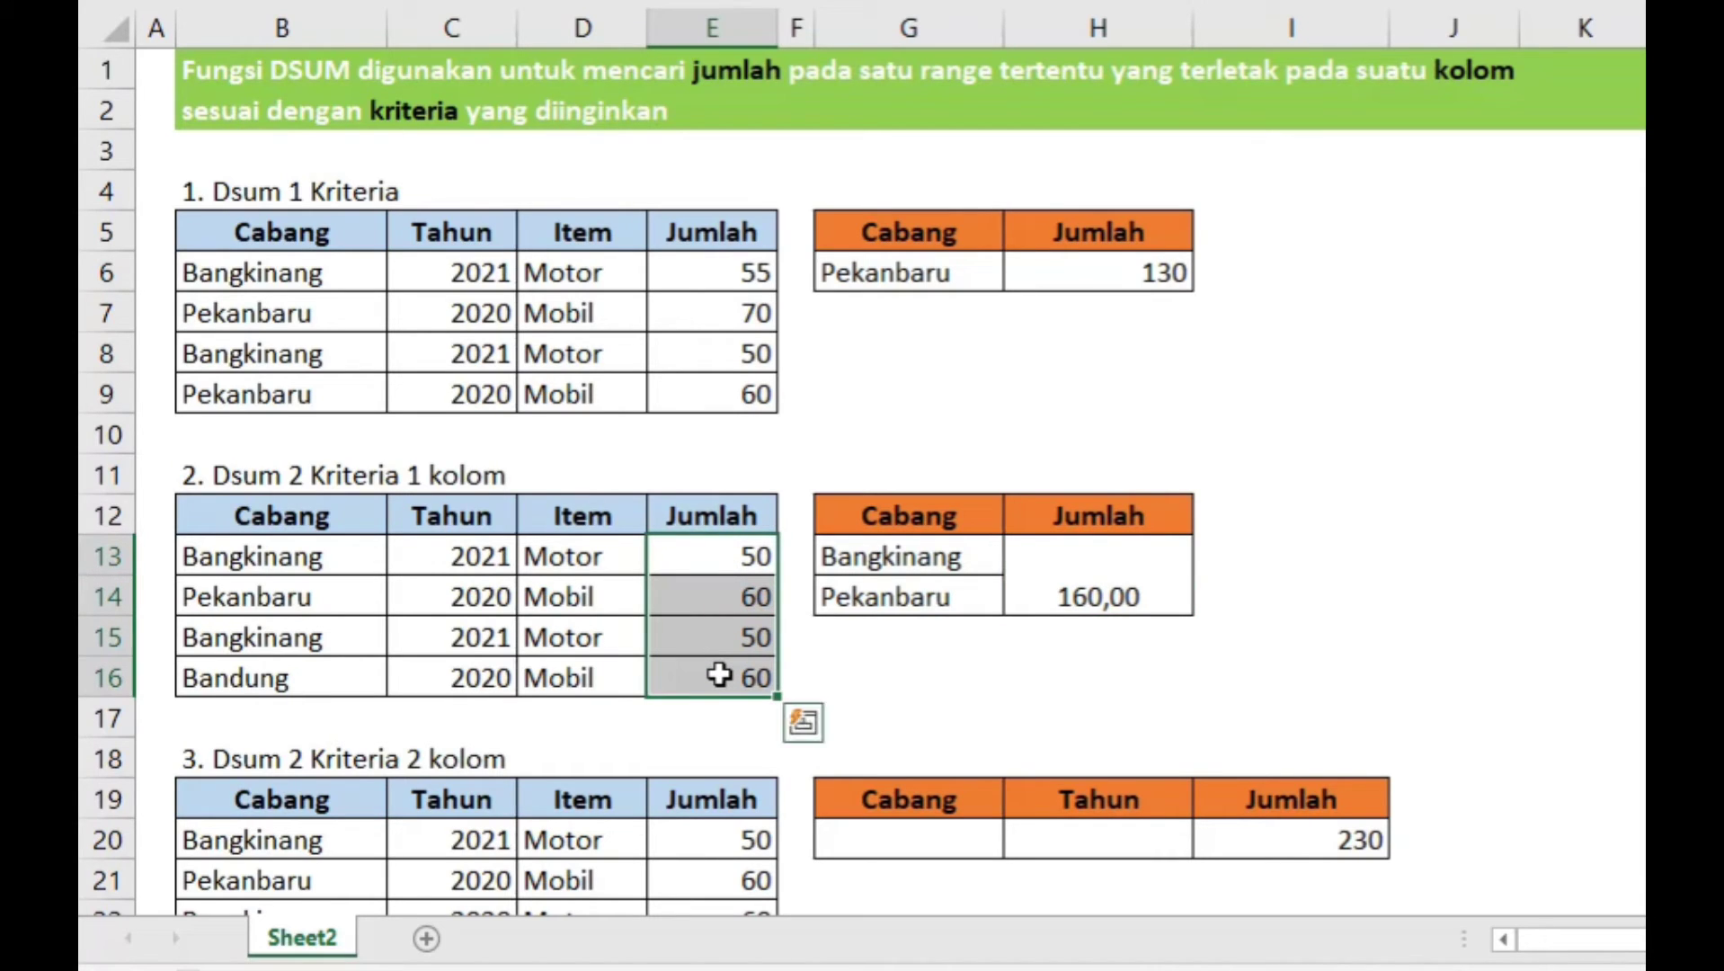
click(1513, 557)
- Test a branch missing from the data by setting the G13 criterion to Dumai, and compare the total with amount E14
click(972, 556)
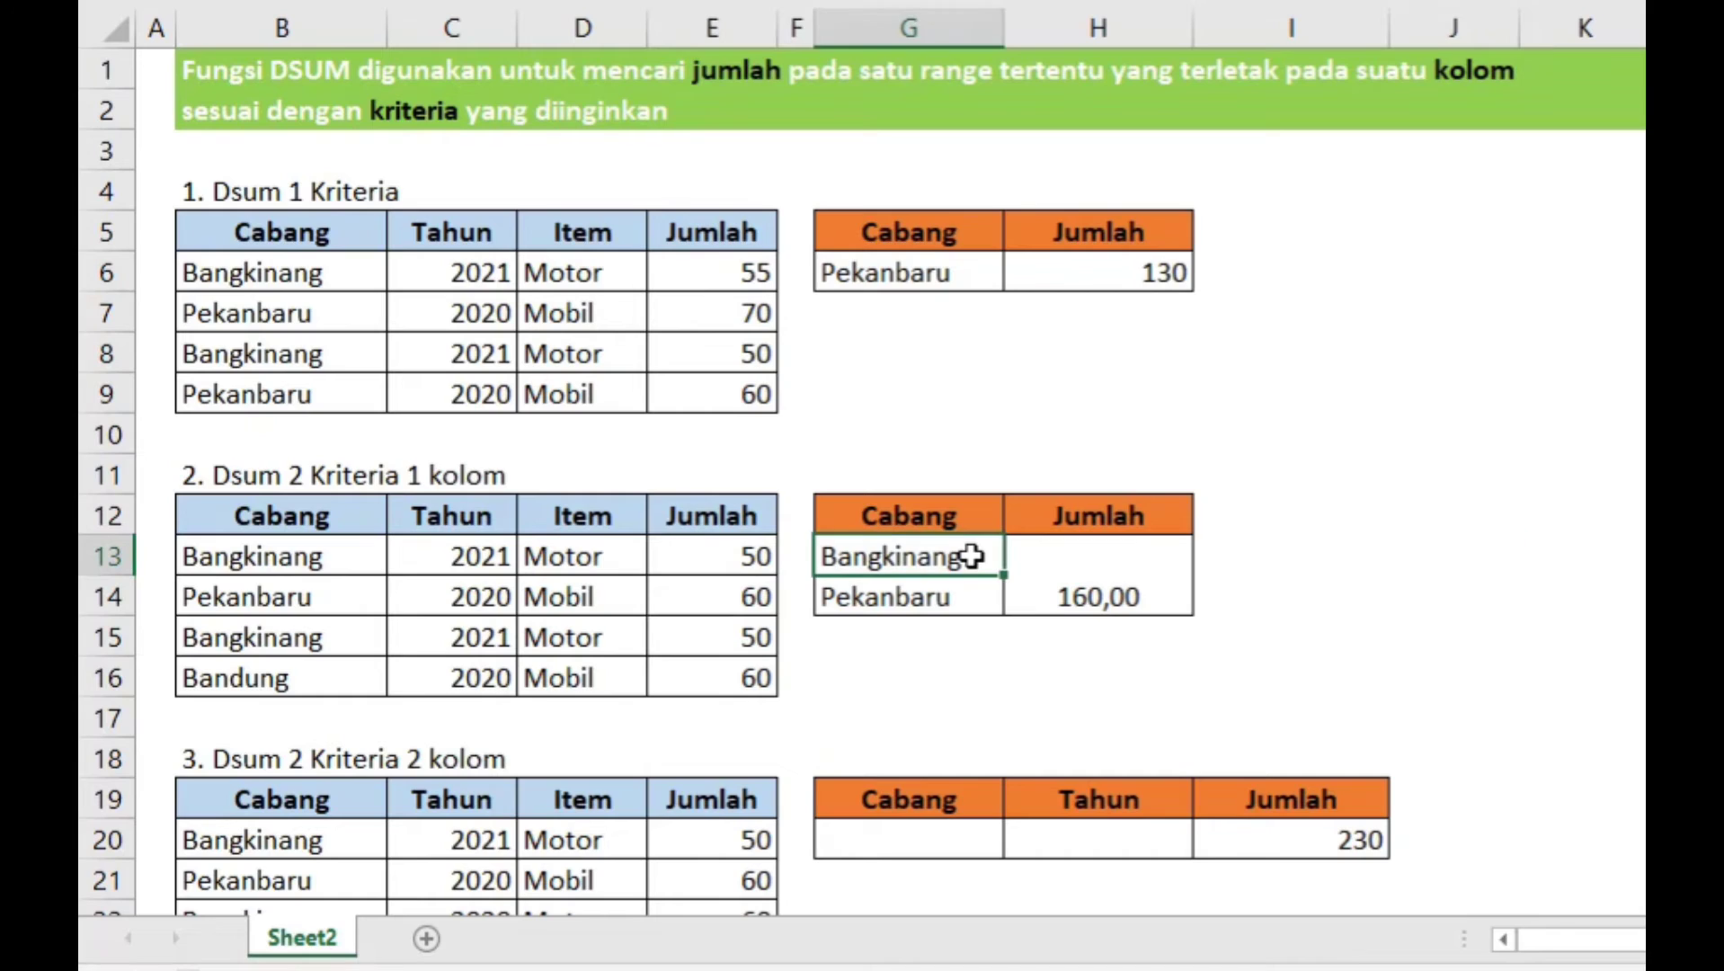
text(Dumai)
click(1612, 603)
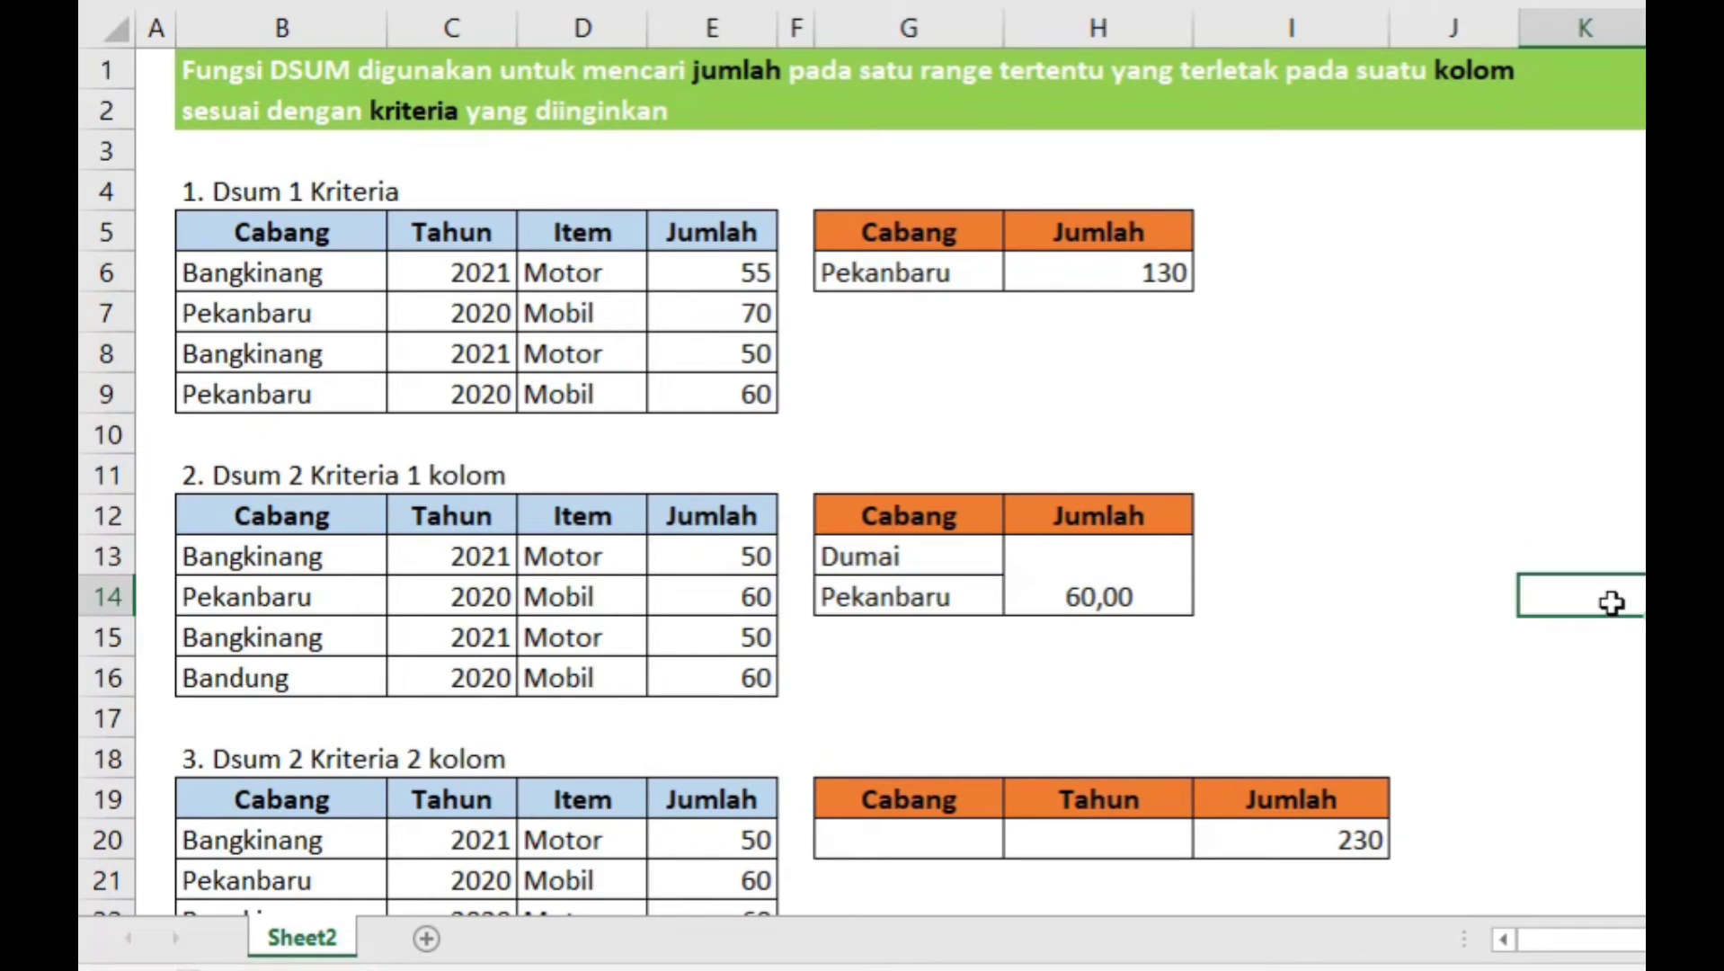
click(1115, 597)
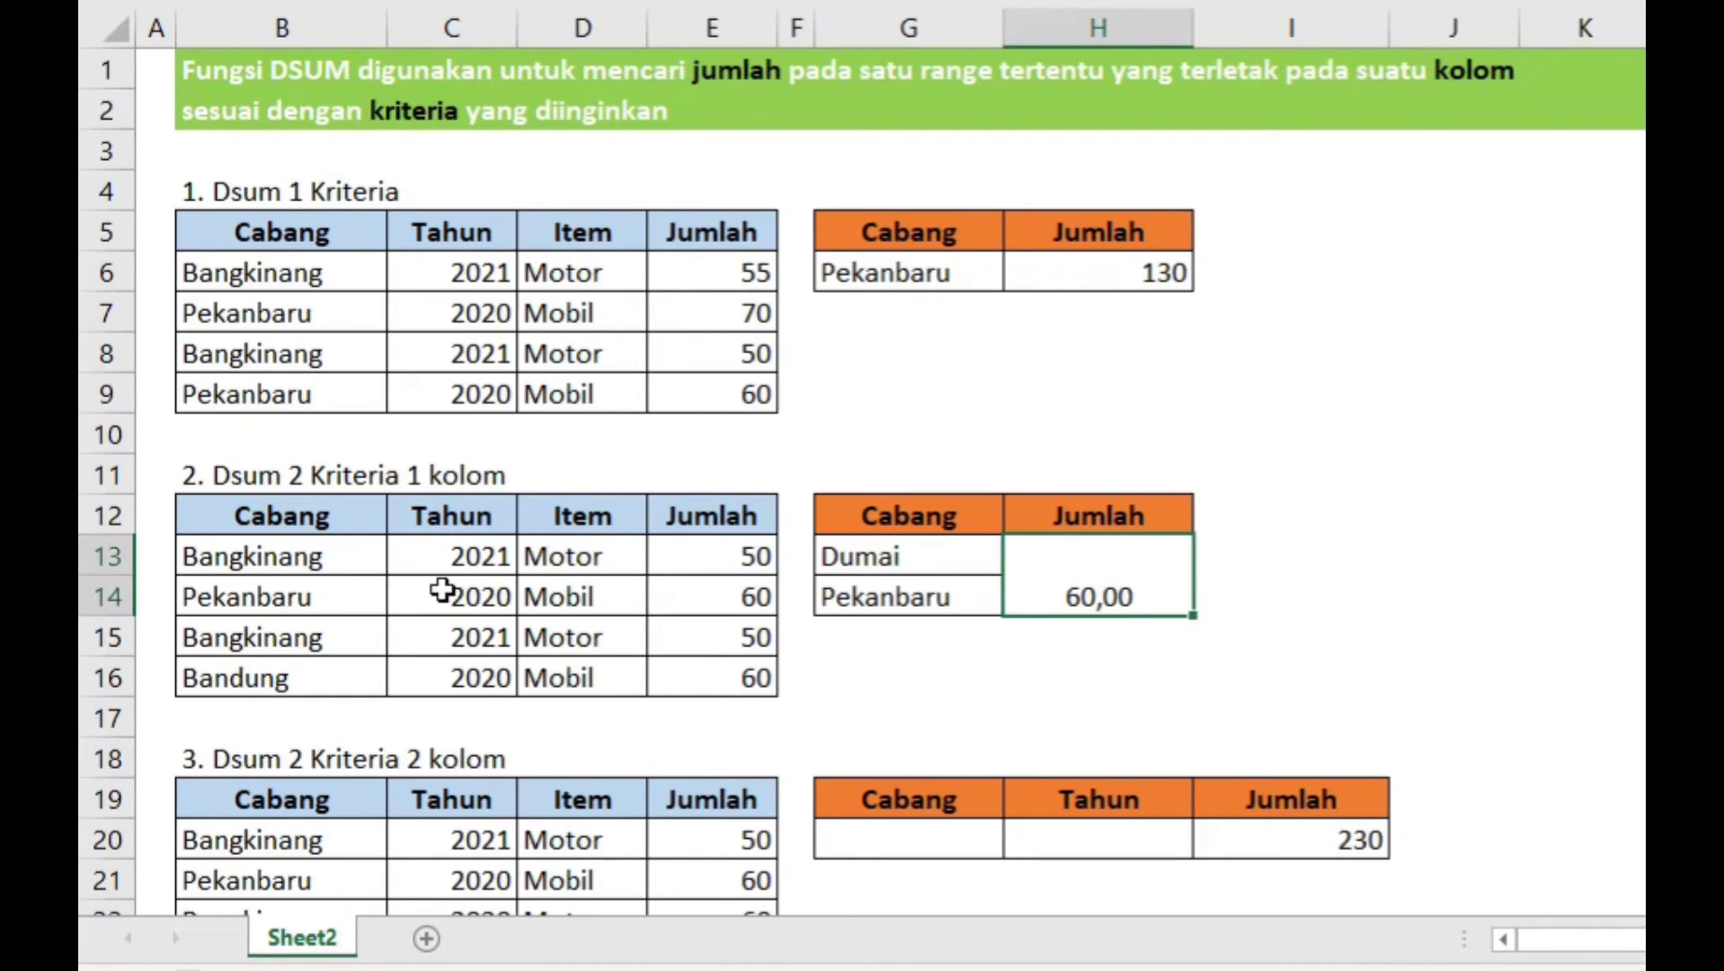
click(346, 595)
click(728, 600)
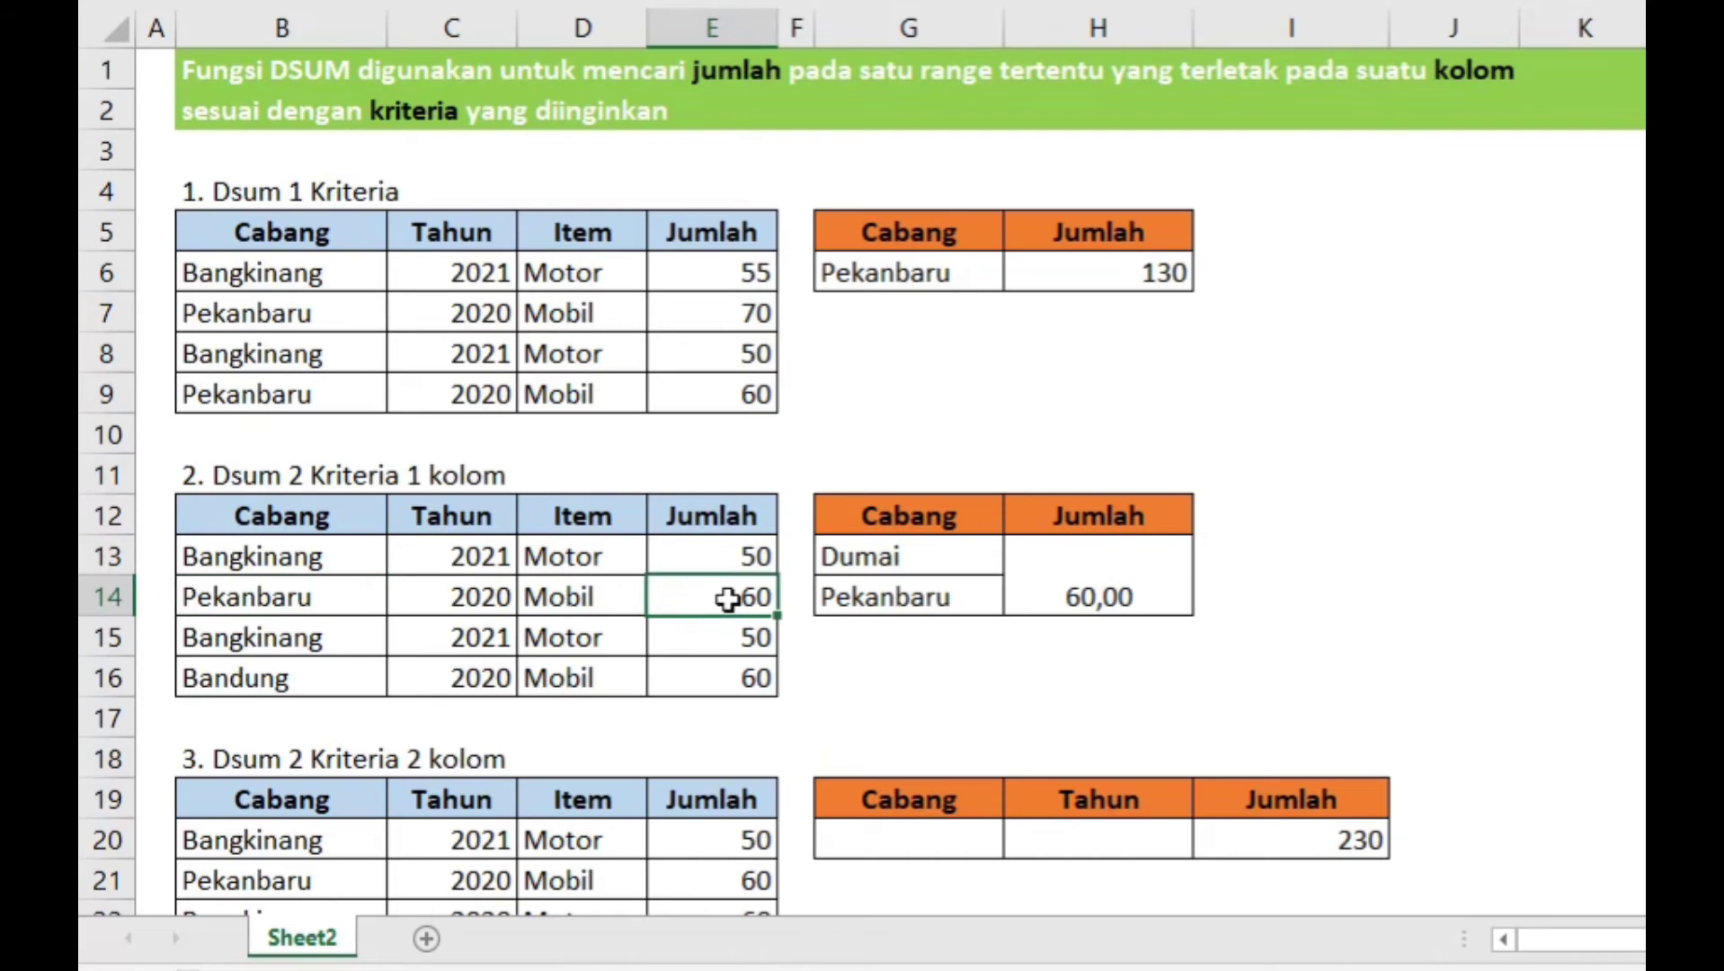
click(705, 688)
- Change the second Cabang criterion in G14 to Bandung and compare the total with amount E16
click(872, 611)
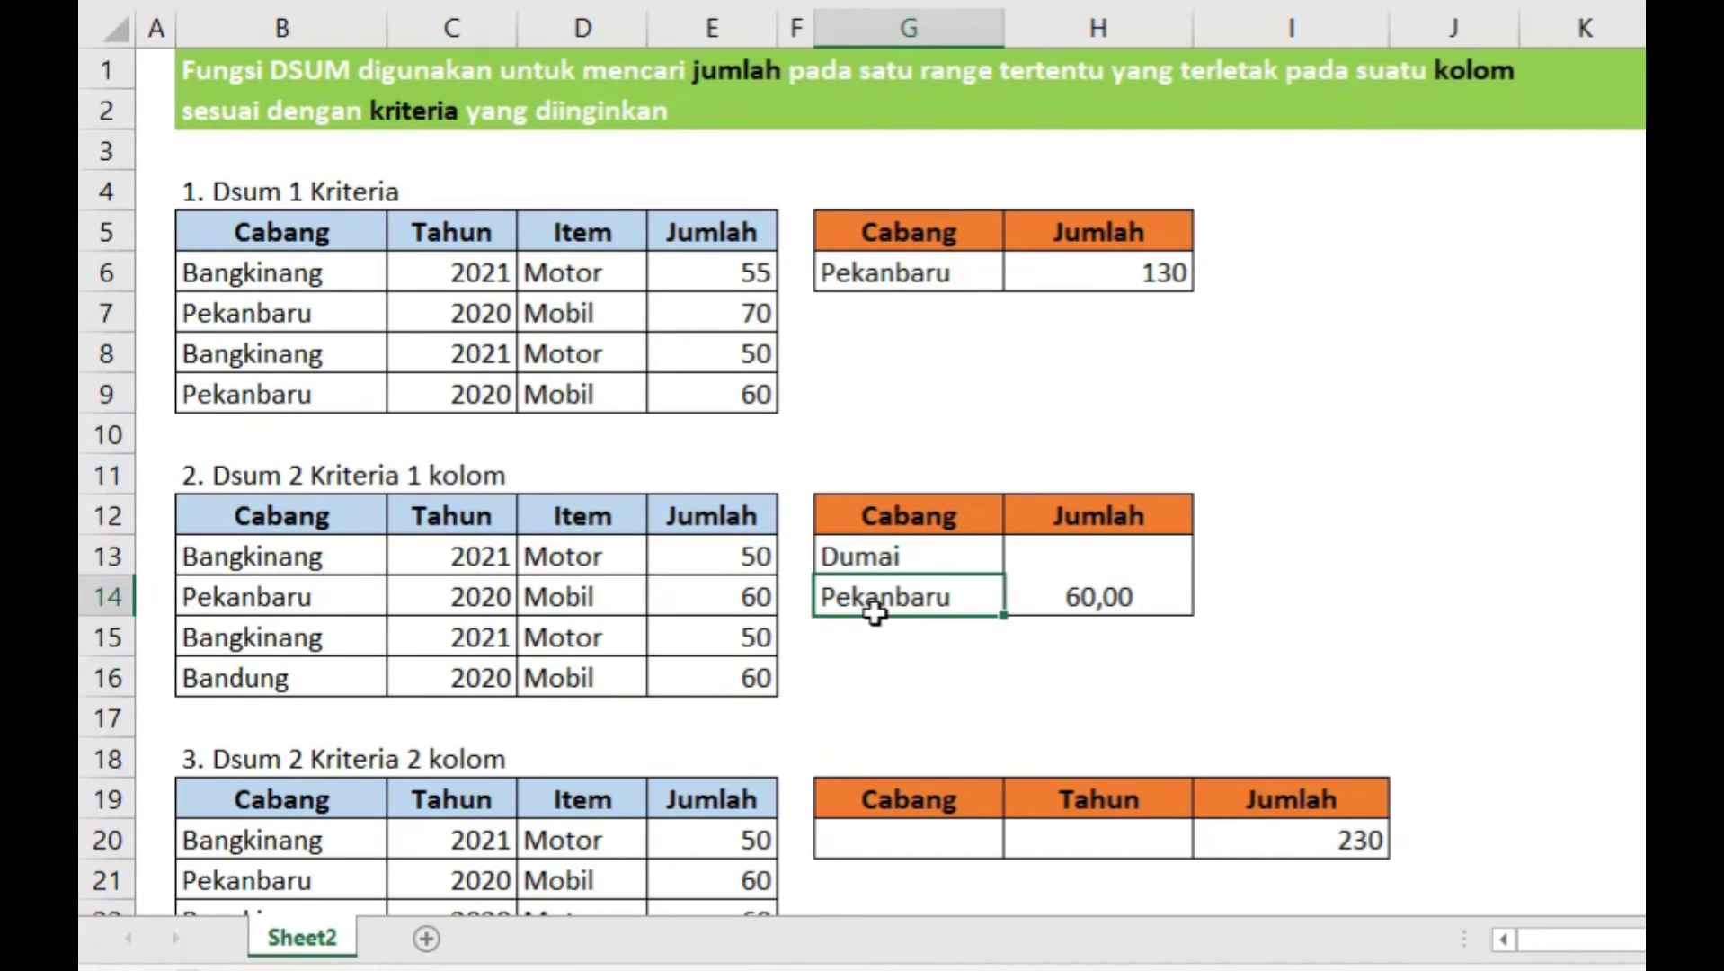
text(Bandubng)
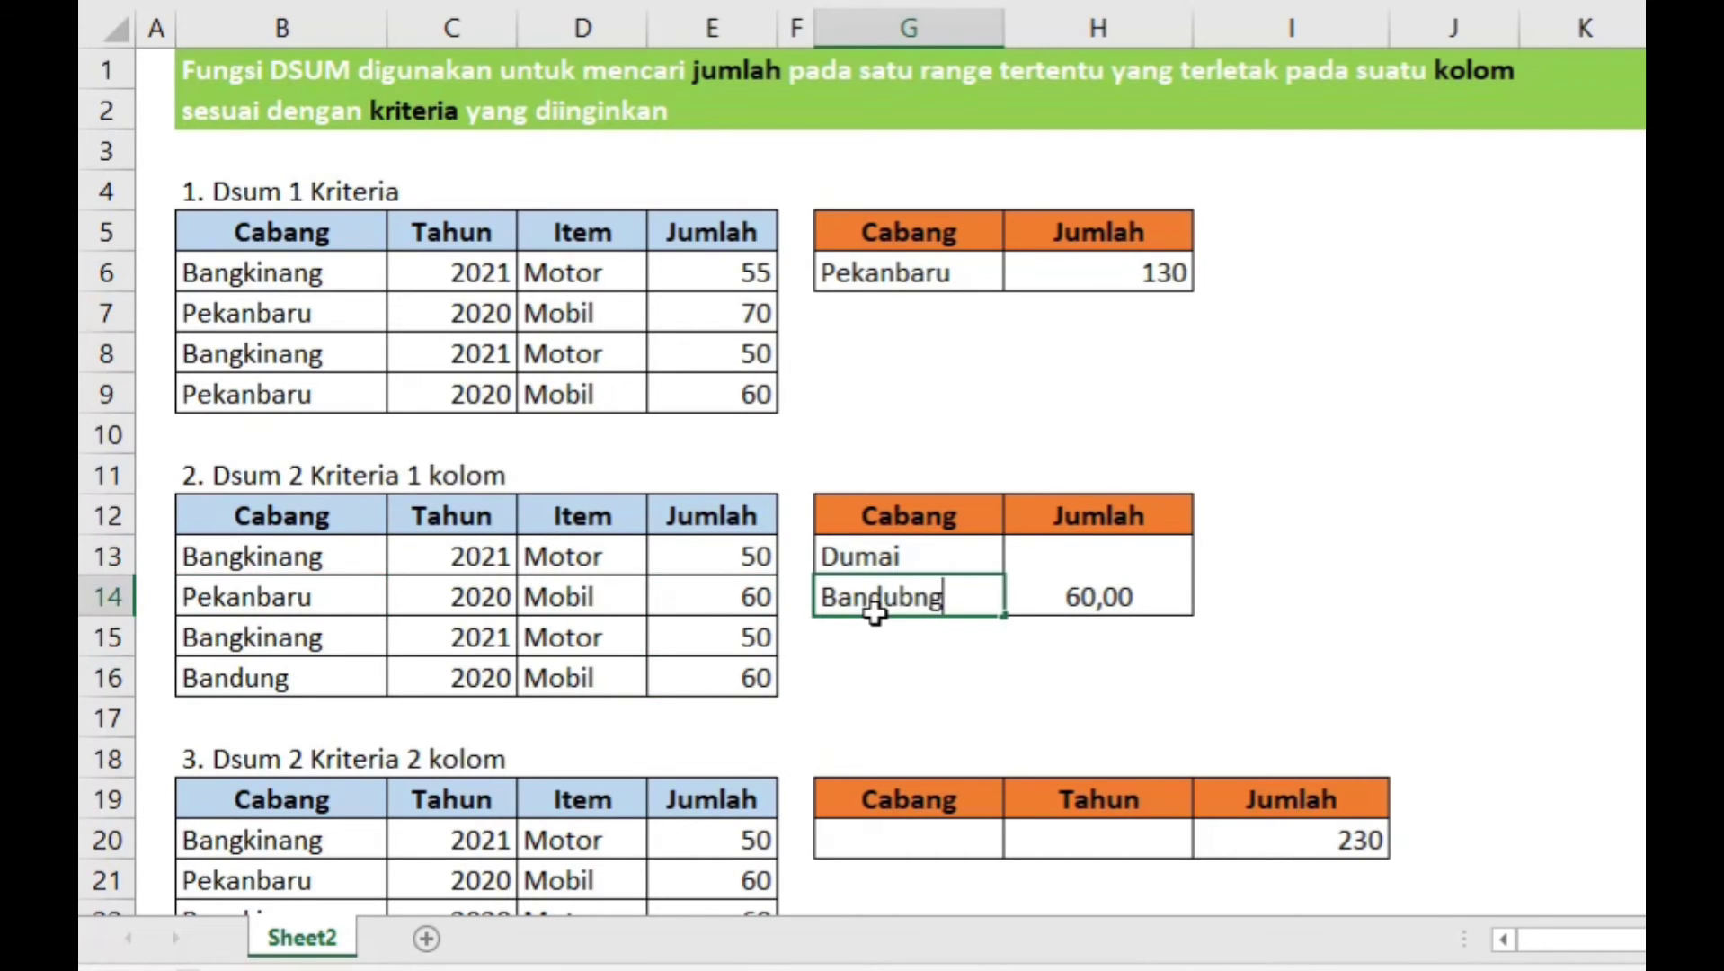
key(BackSpace)
key(BackSpace)
text(n)
key(BackSpace)
key(BackSpace)
text(ng)
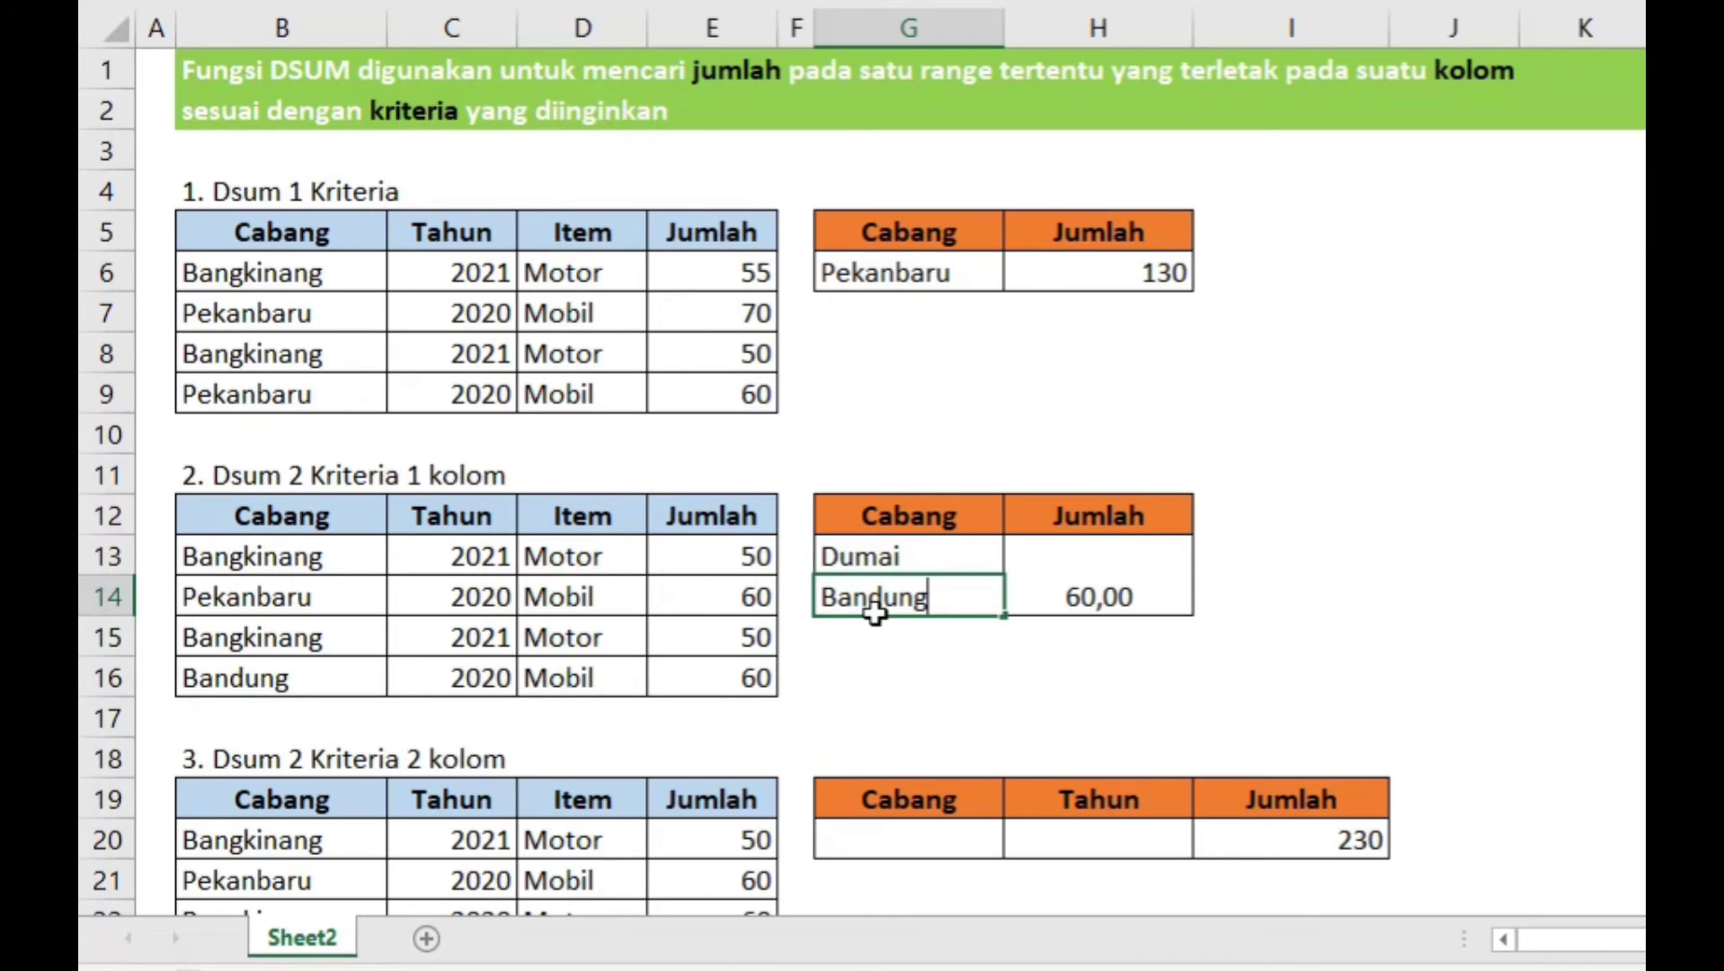
click(1426, 647)
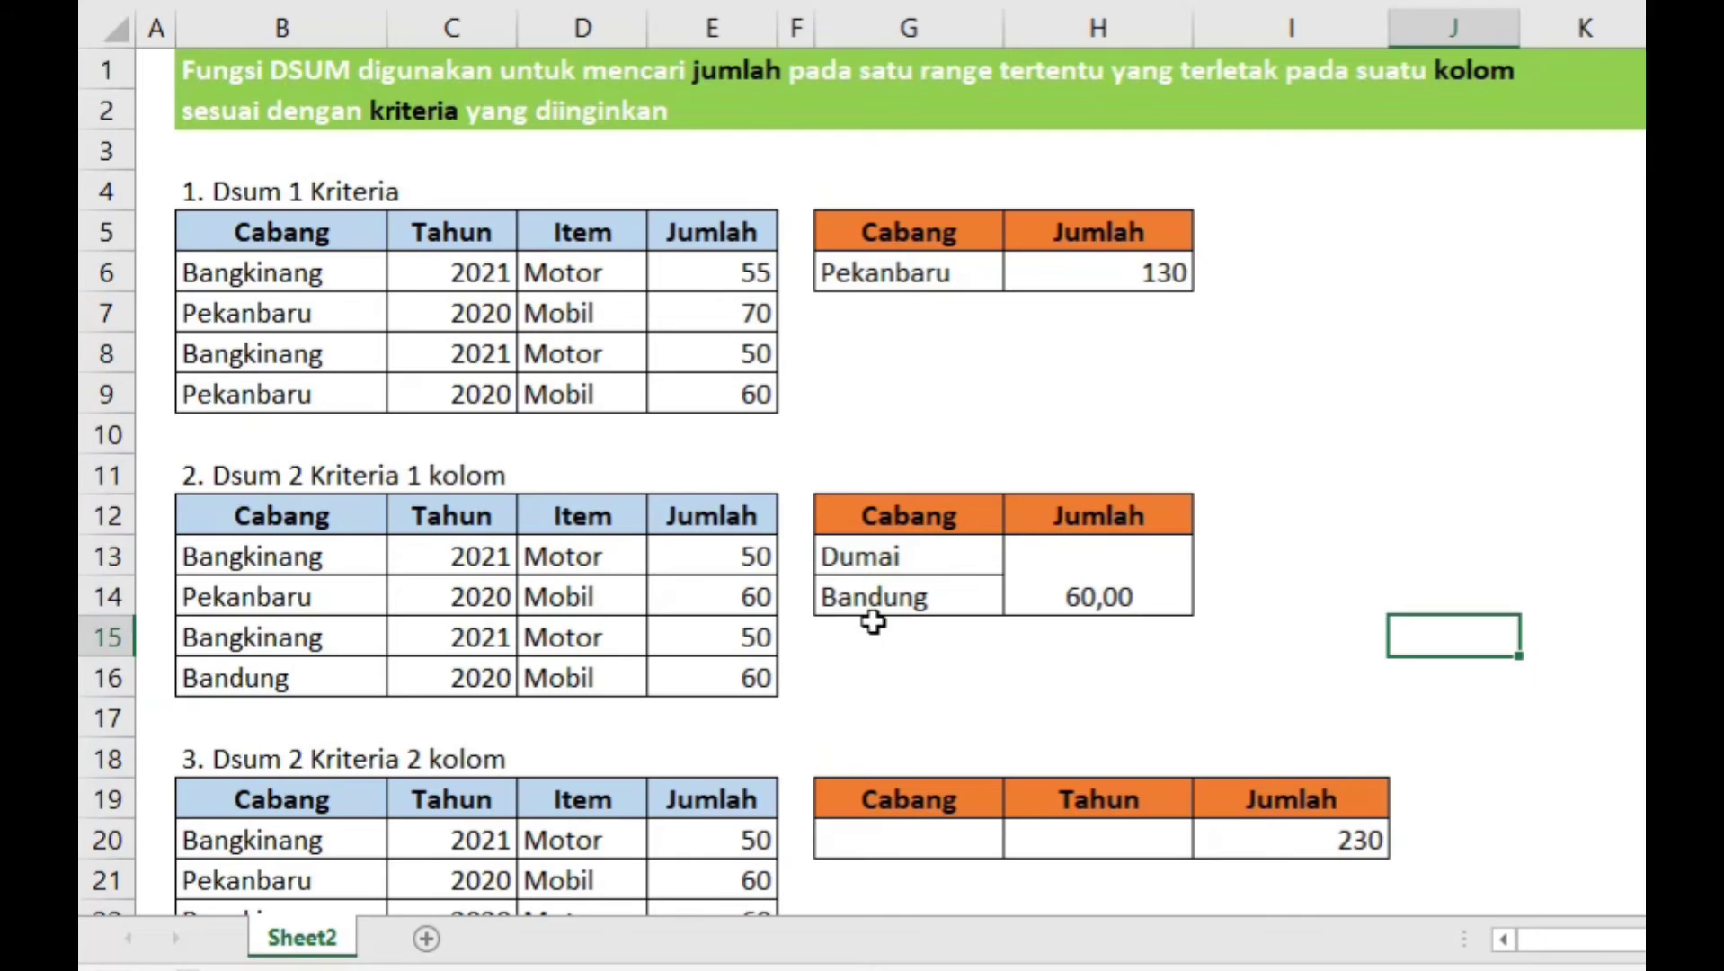
click(755, 670)
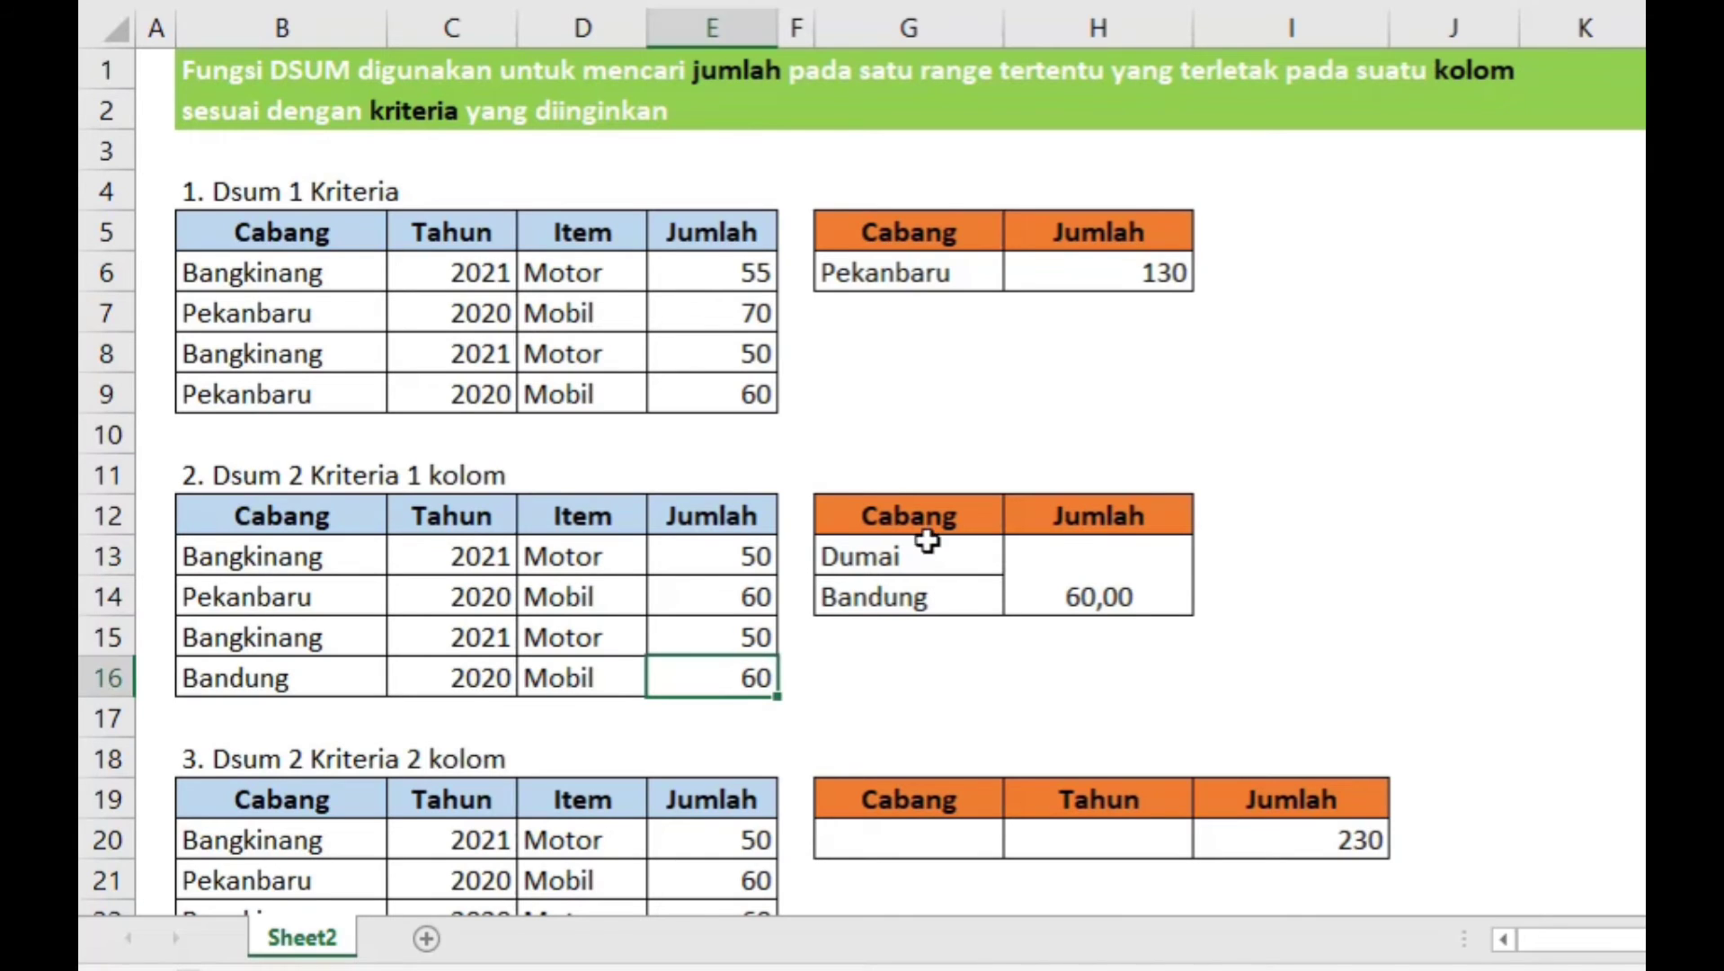
- Set the first Cabang criterion in G13 to Pekanbaru and check the total against amounts E14 and E16
click(896, 556)
text(Pek)
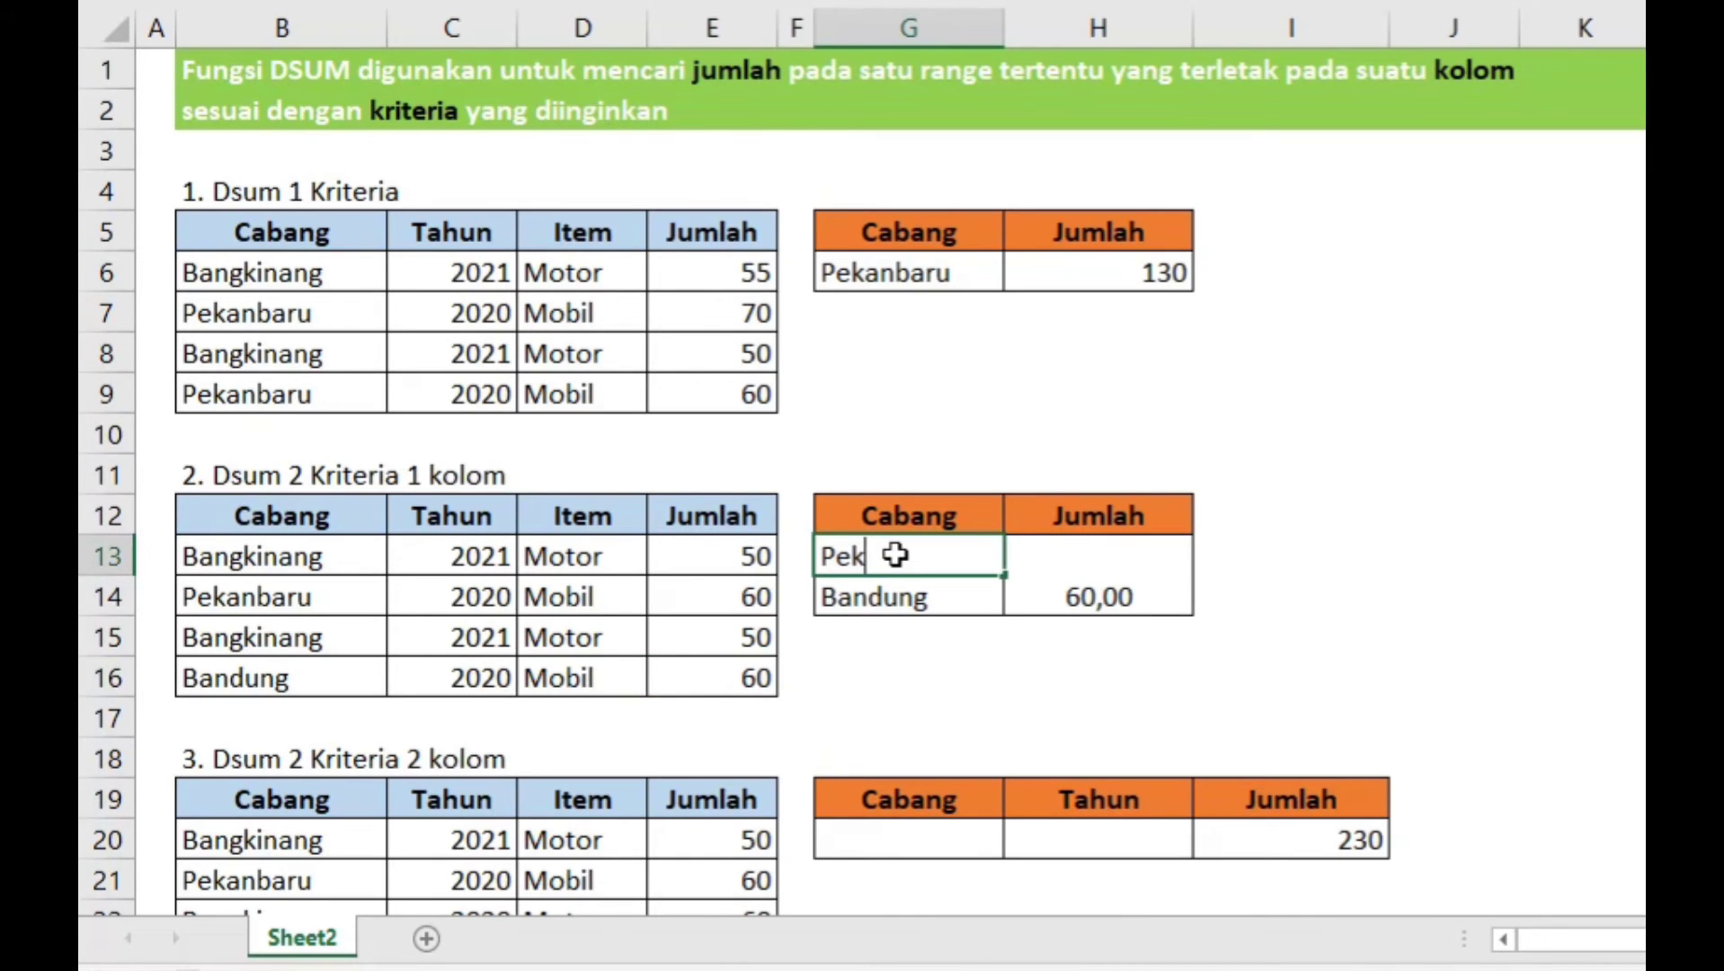
text(anbaru)
click(1362, 578)
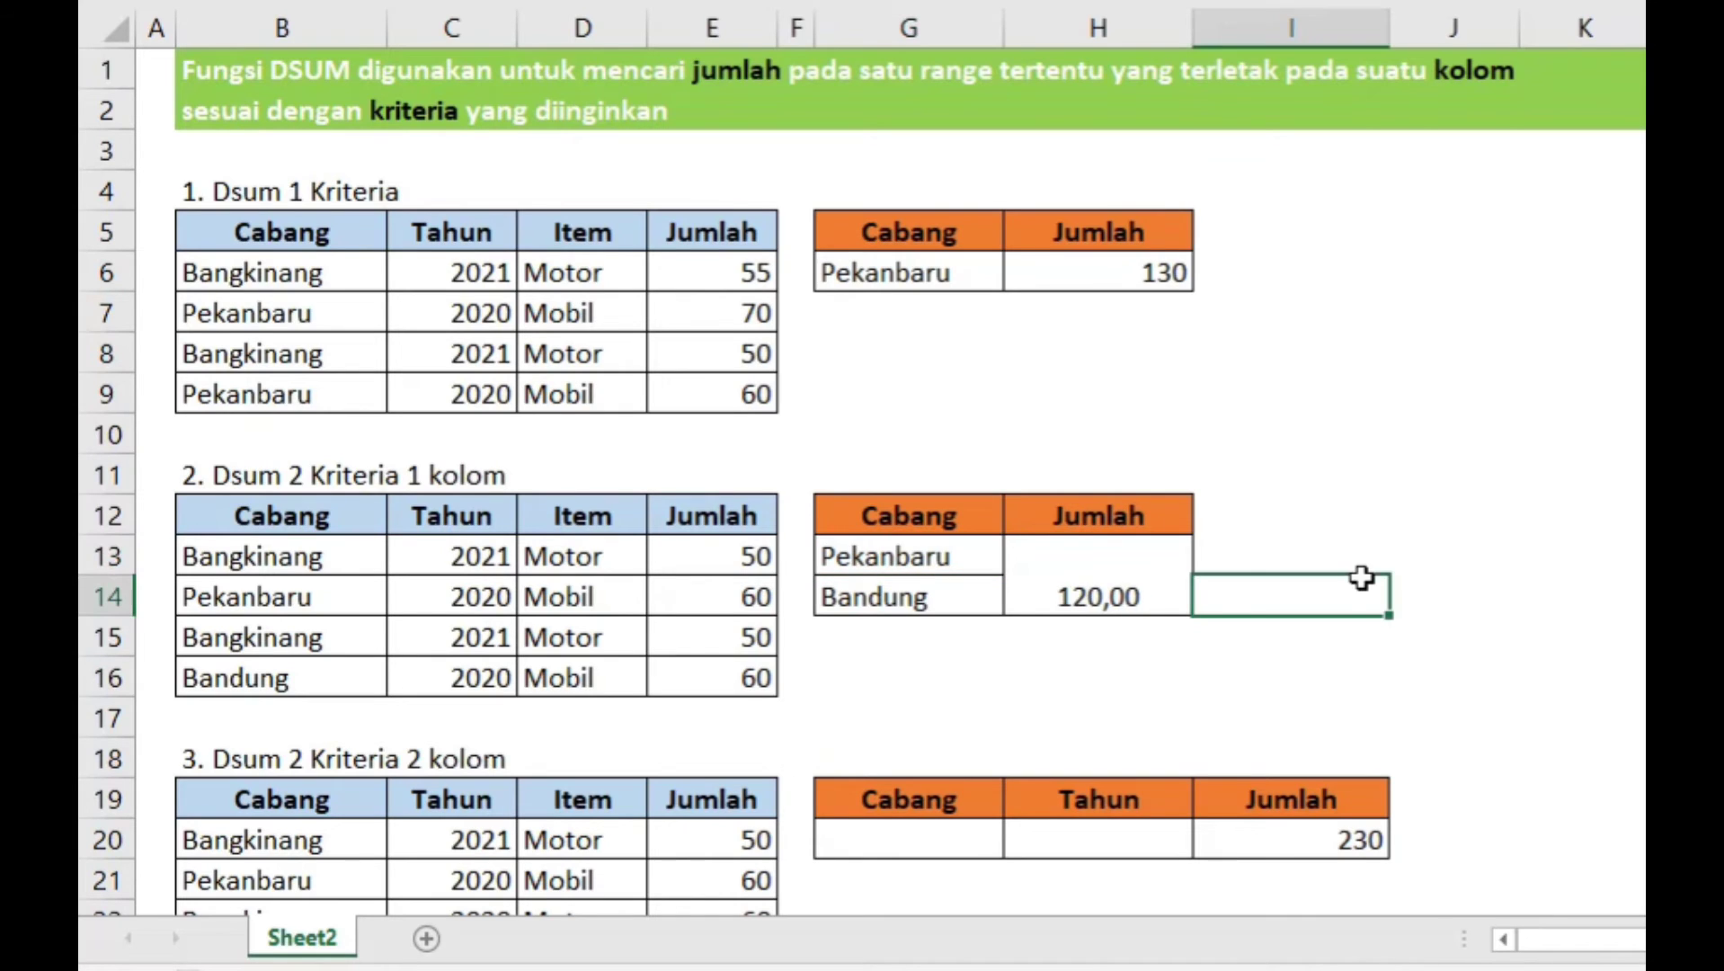
click(1093, 595)
click(758, 672)
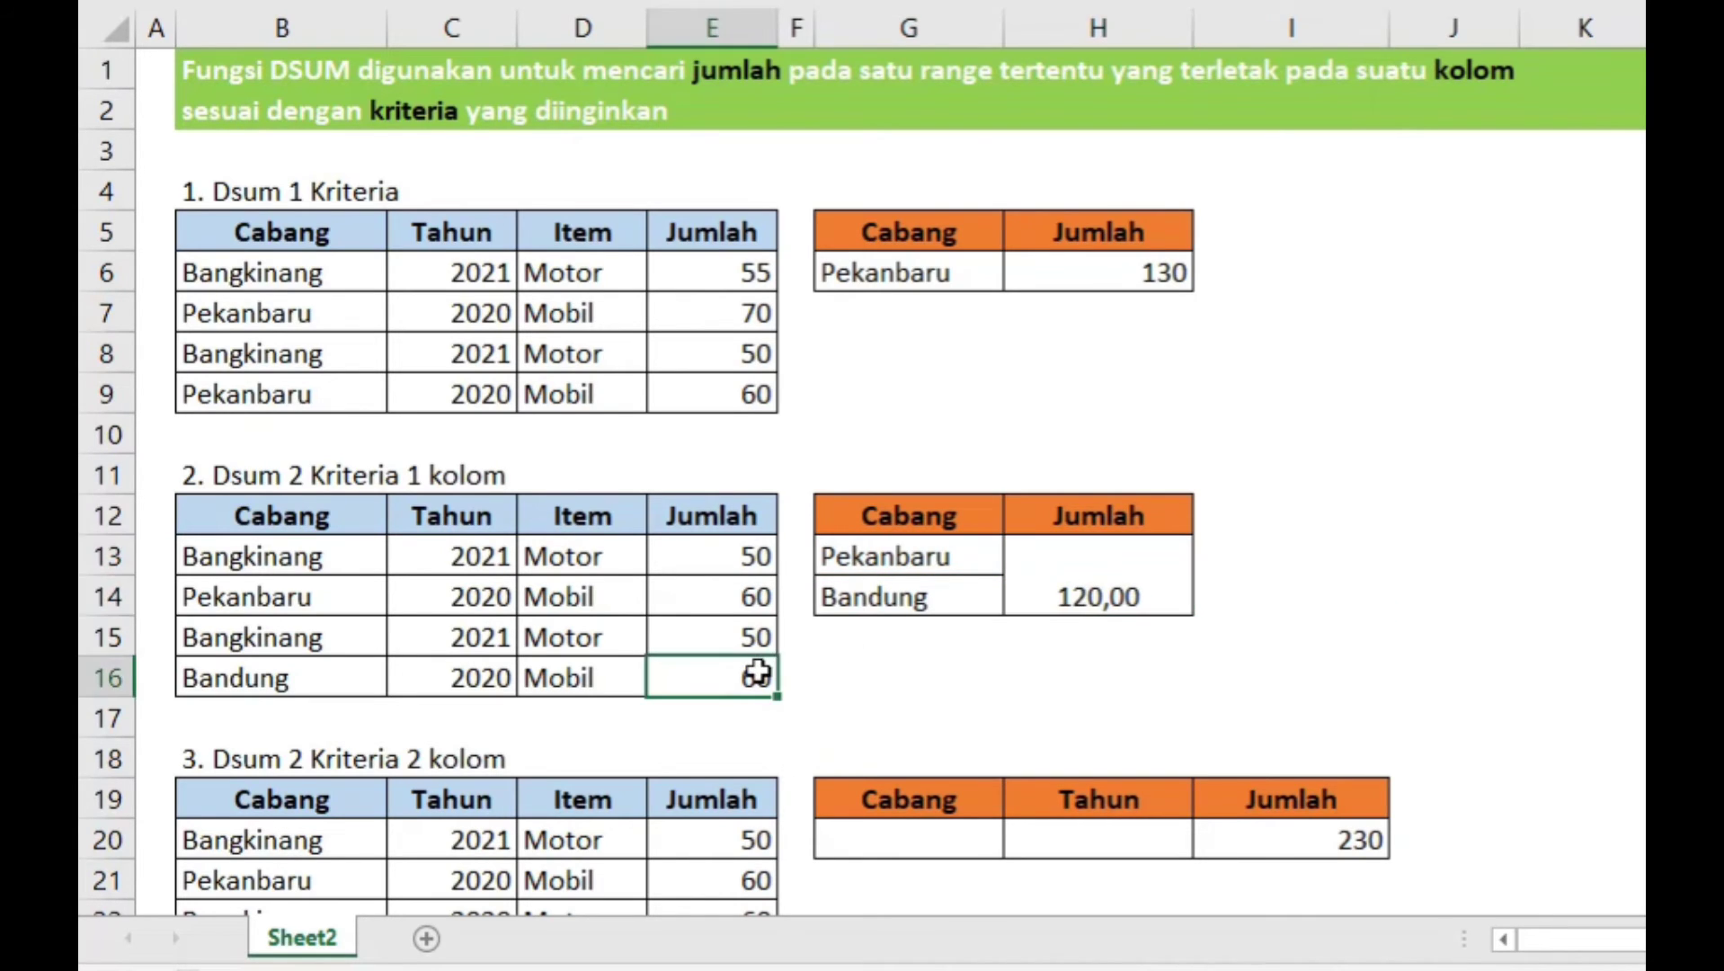
click(747, 602)
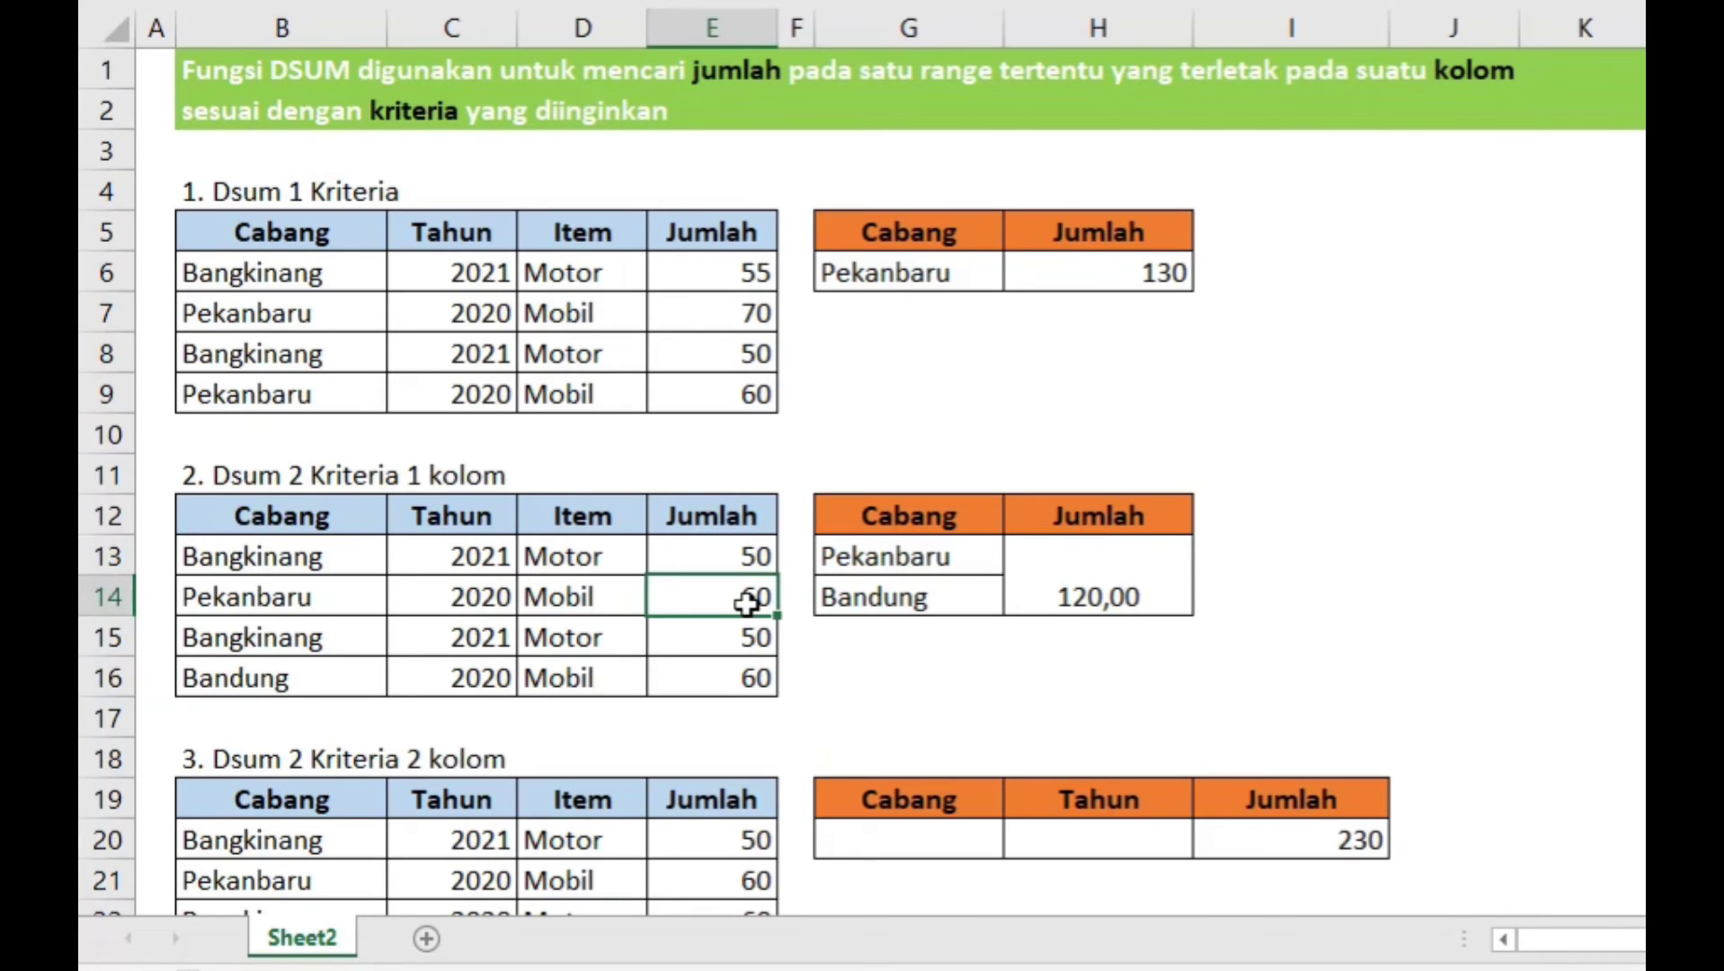
click(880, 614)
click(883, 666)
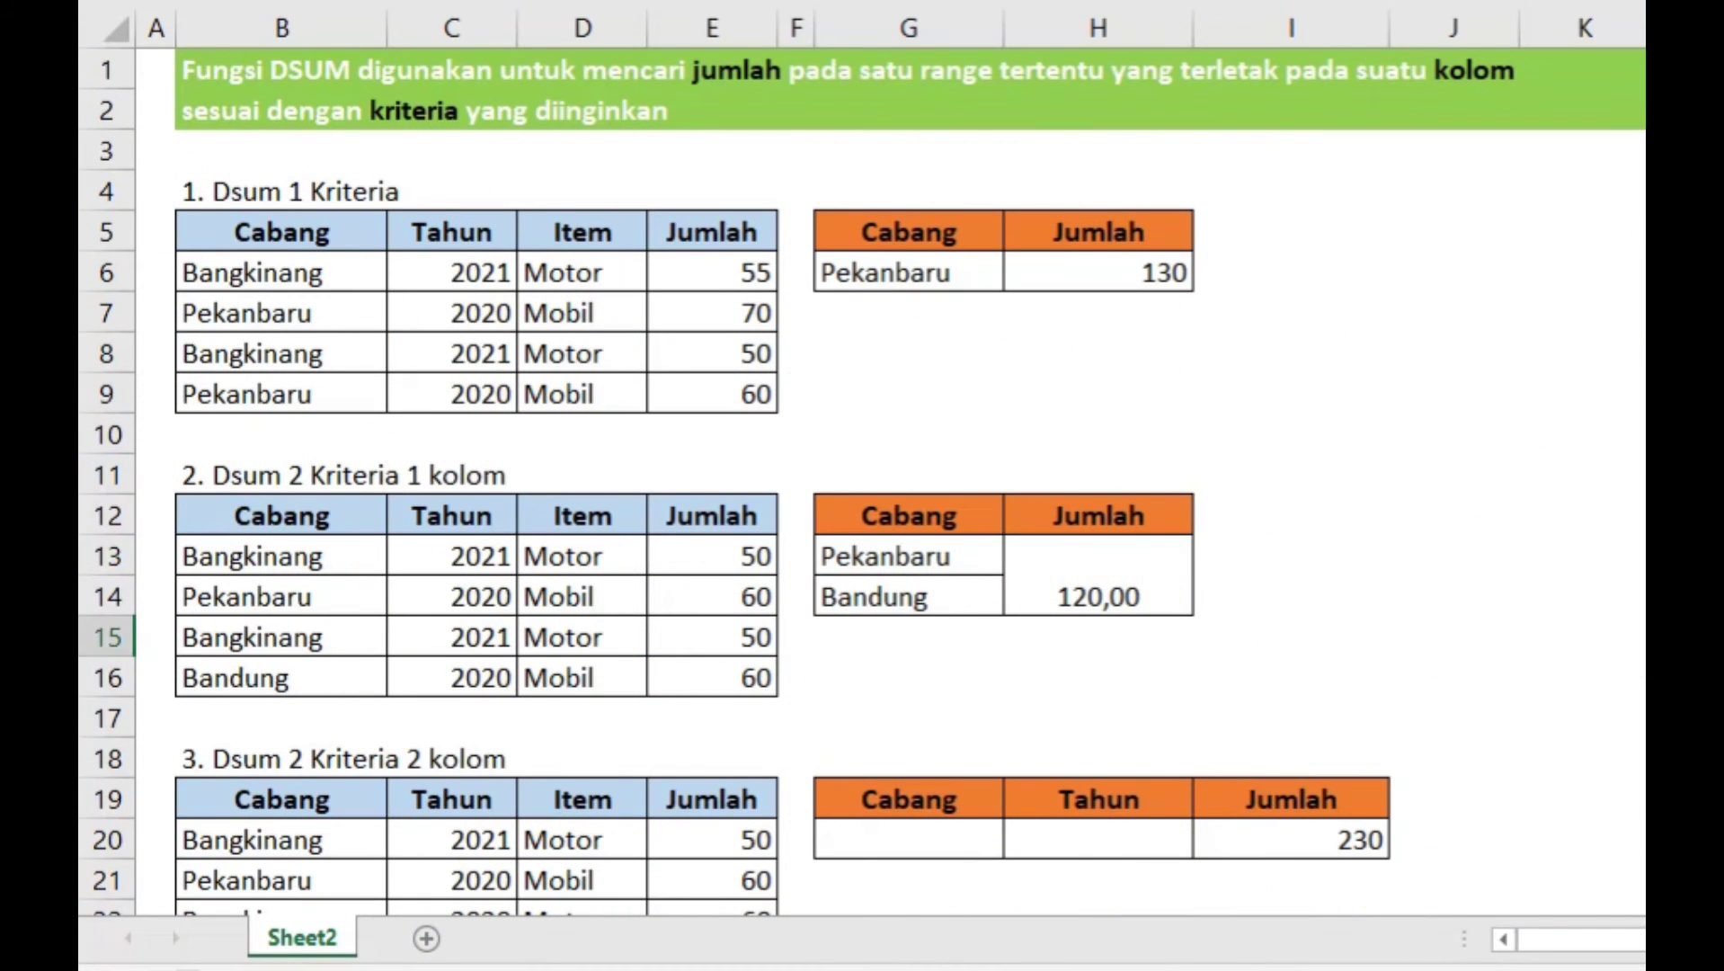
- Review the Cabang and Tahun criteria cells of the third example and clear the existing Jumlah result in I20
scroll(863, 476, down, 1)
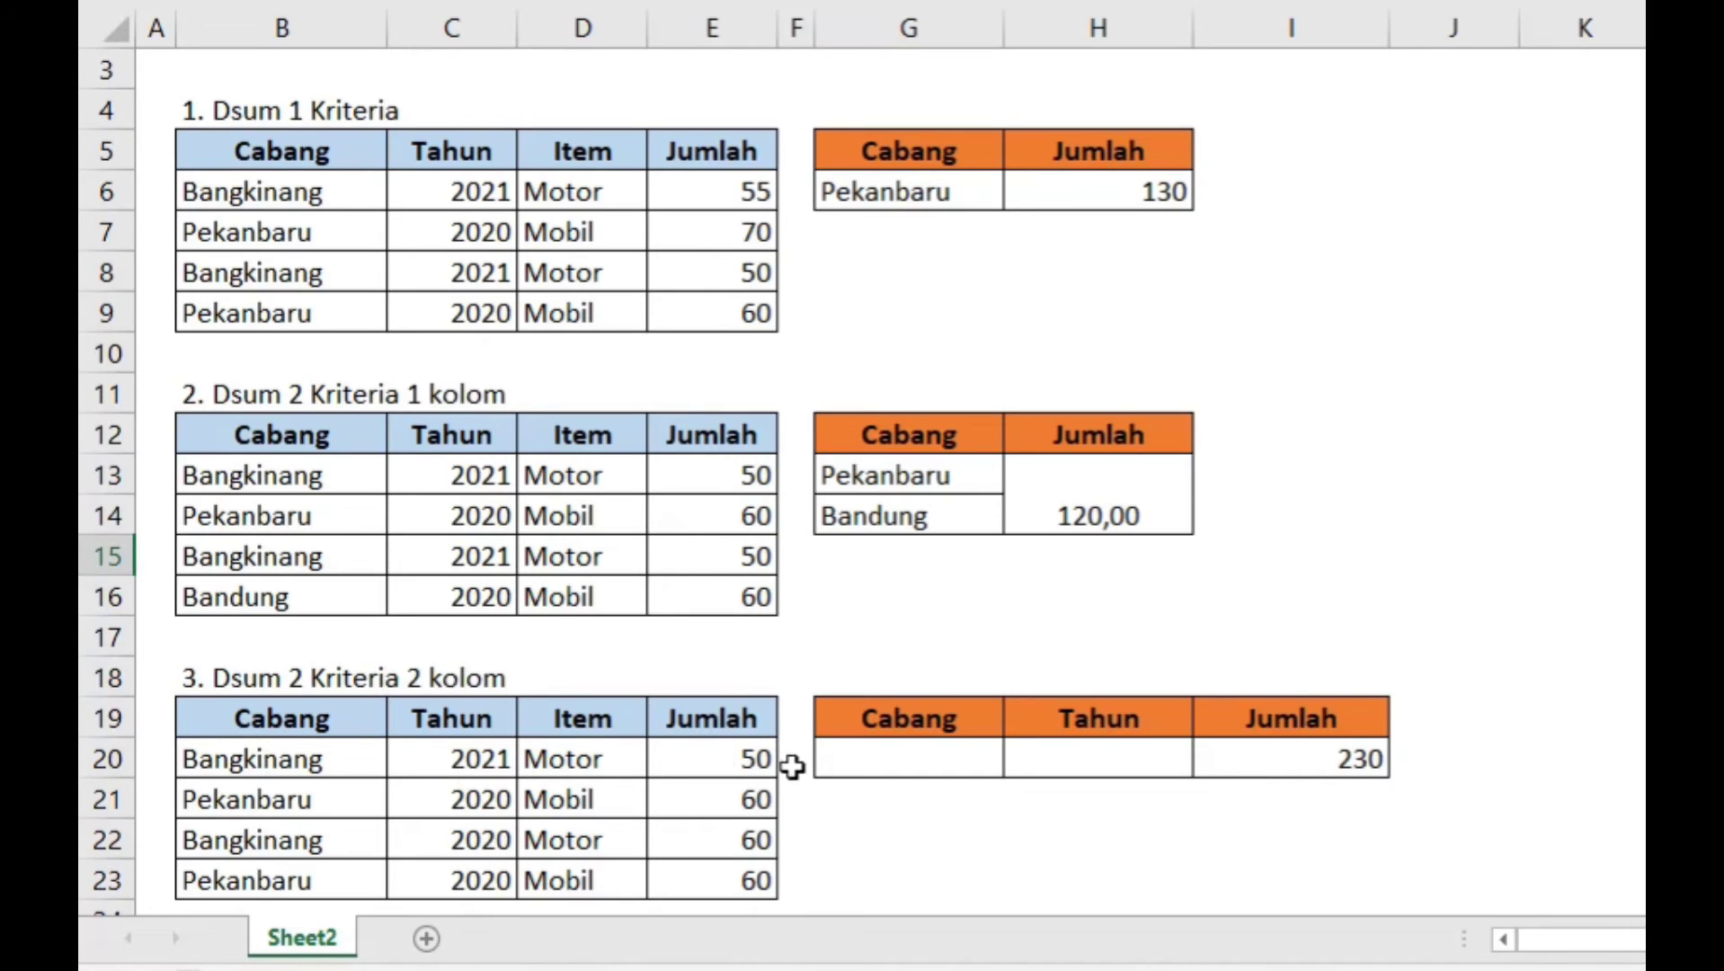
click(911, 709)
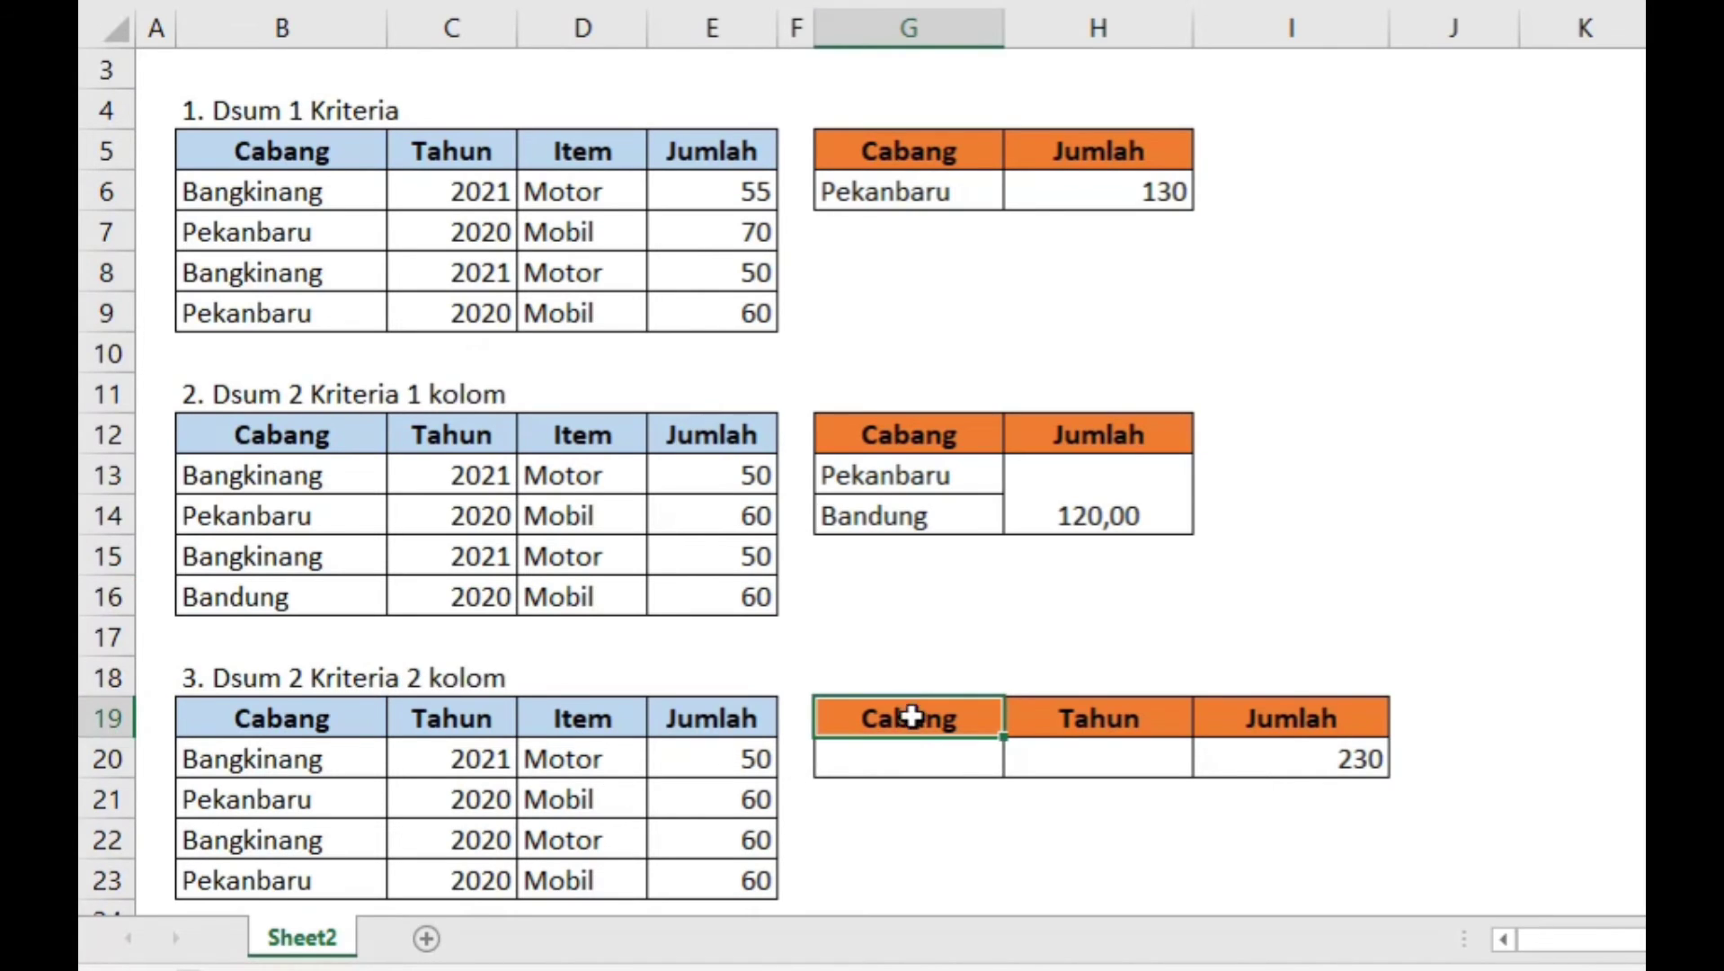
drag(904, 712, 908, 755)
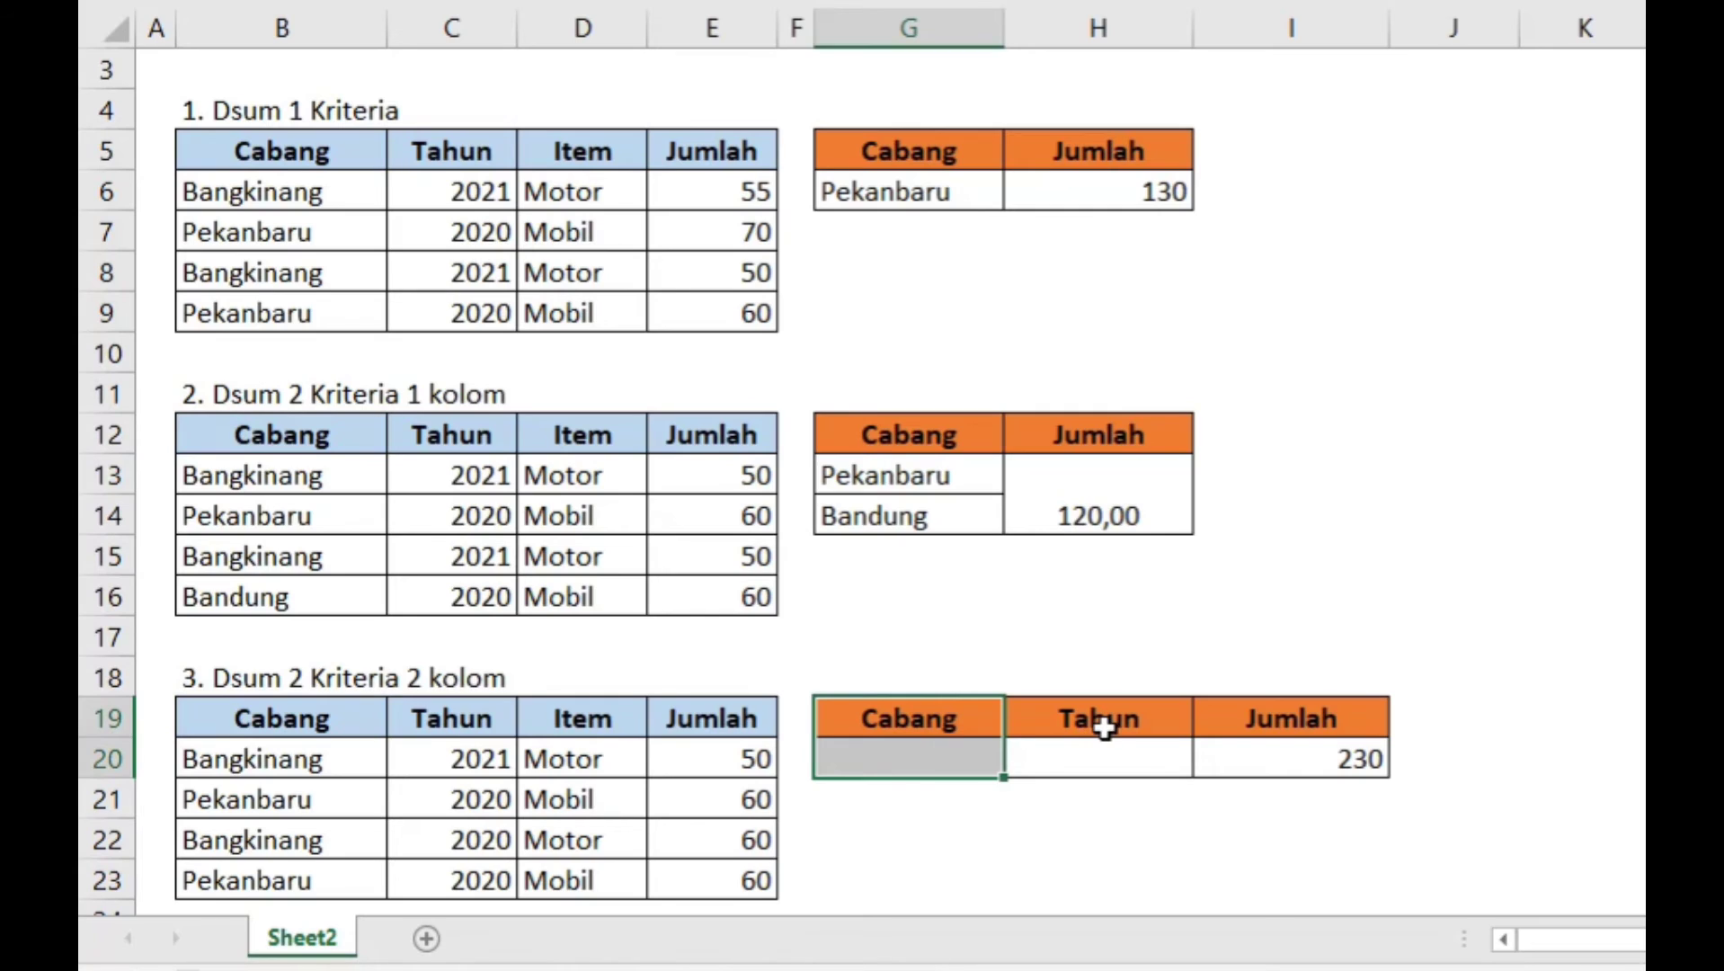
drag(1103, 728, 1105, 754)
click(1267, 755)
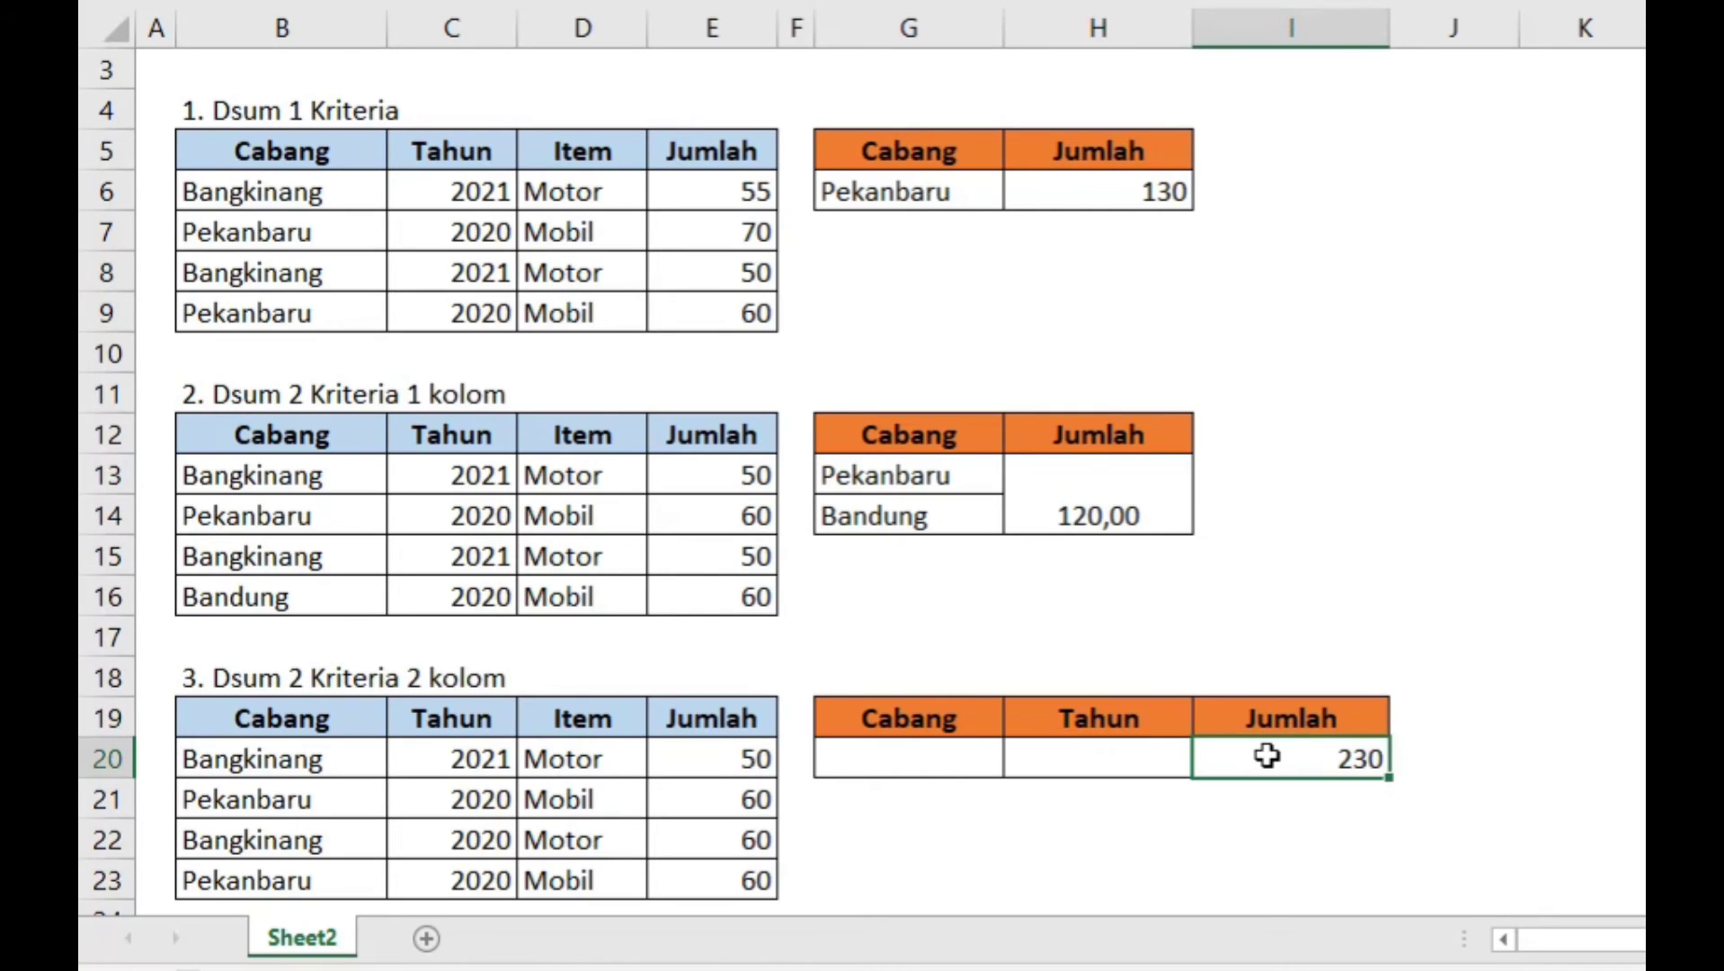
key(Delete)
click(905, 746)
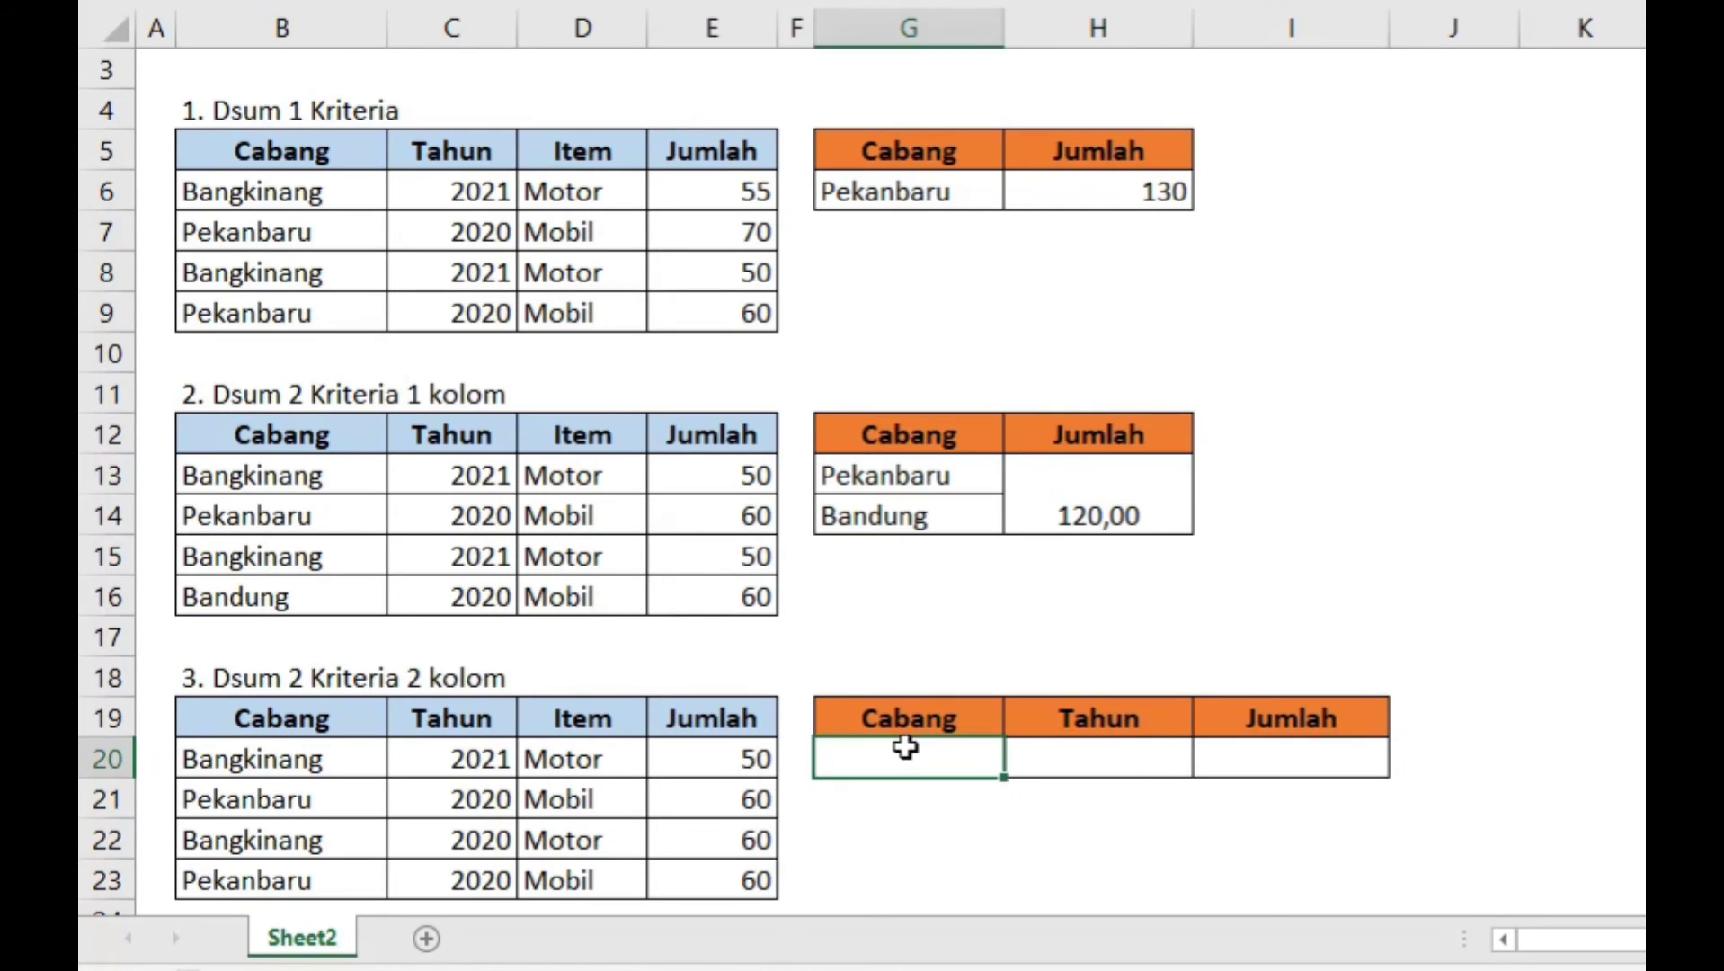
- Enter the criteria of the third example: Bangkinang as Cabang in G20 and 2021 as Tahun in H20
text(Bangkinang)
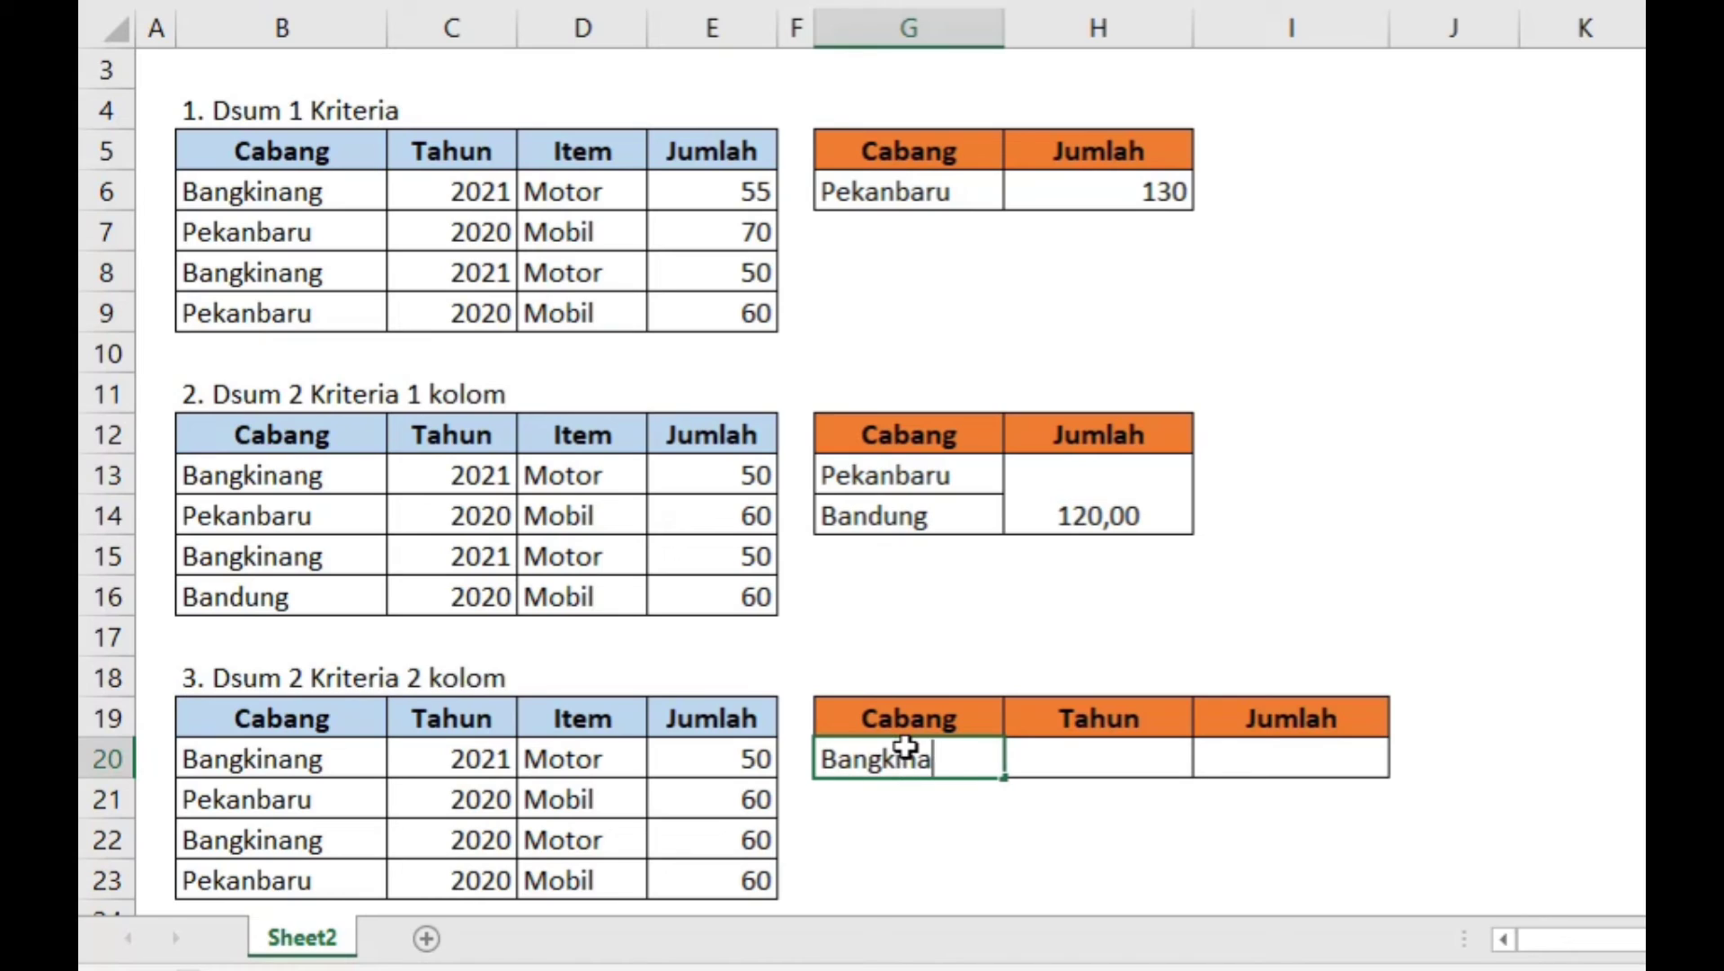
click(1140, 758)
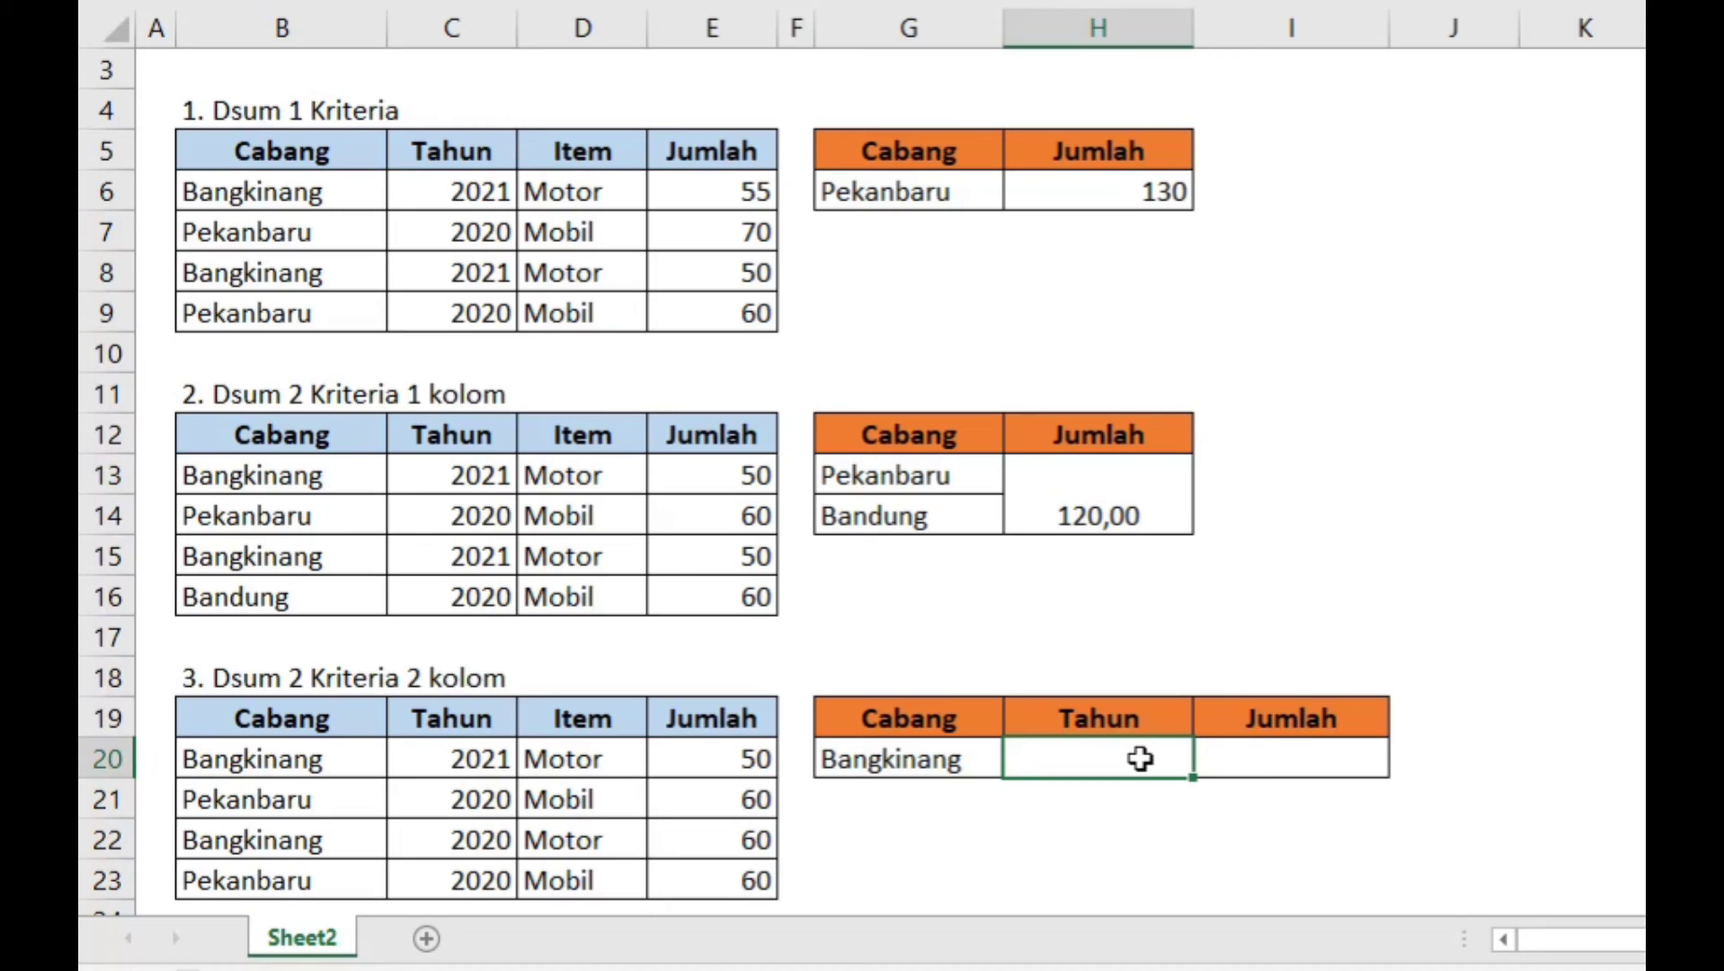
text(2021)
- In I20, total Jumlah for both criteria with =DSUM(B19:E23;E19;G19:H20)
double_click(1373, 759)
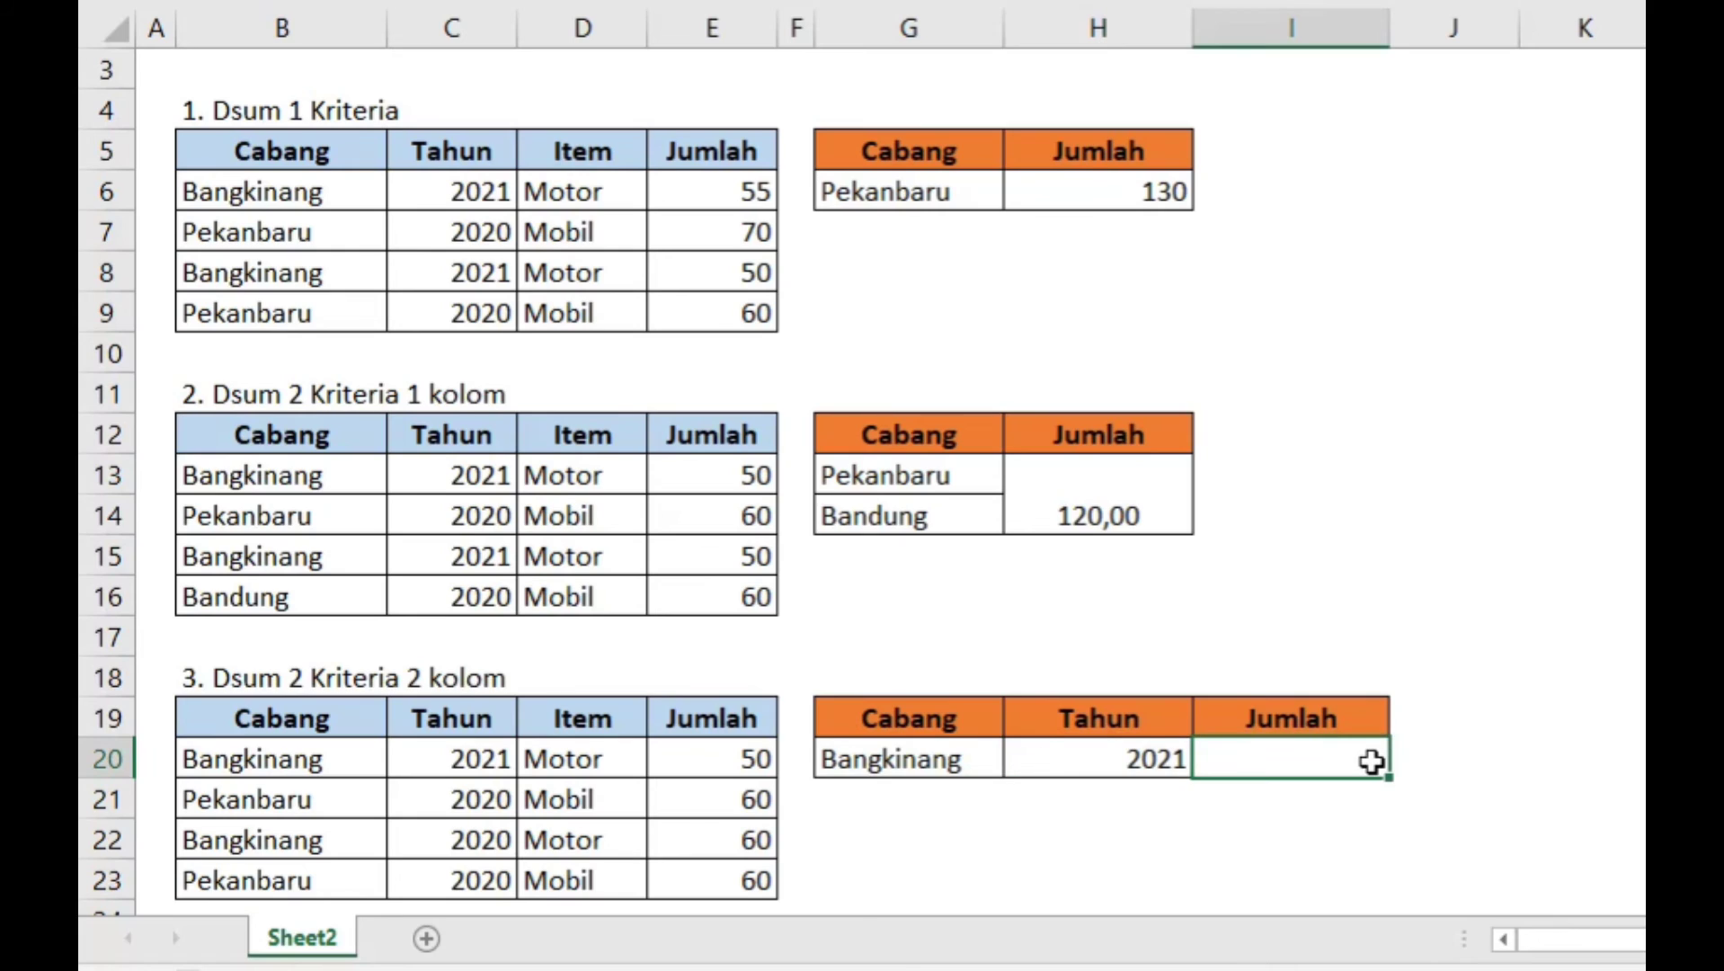
text(=dsum()
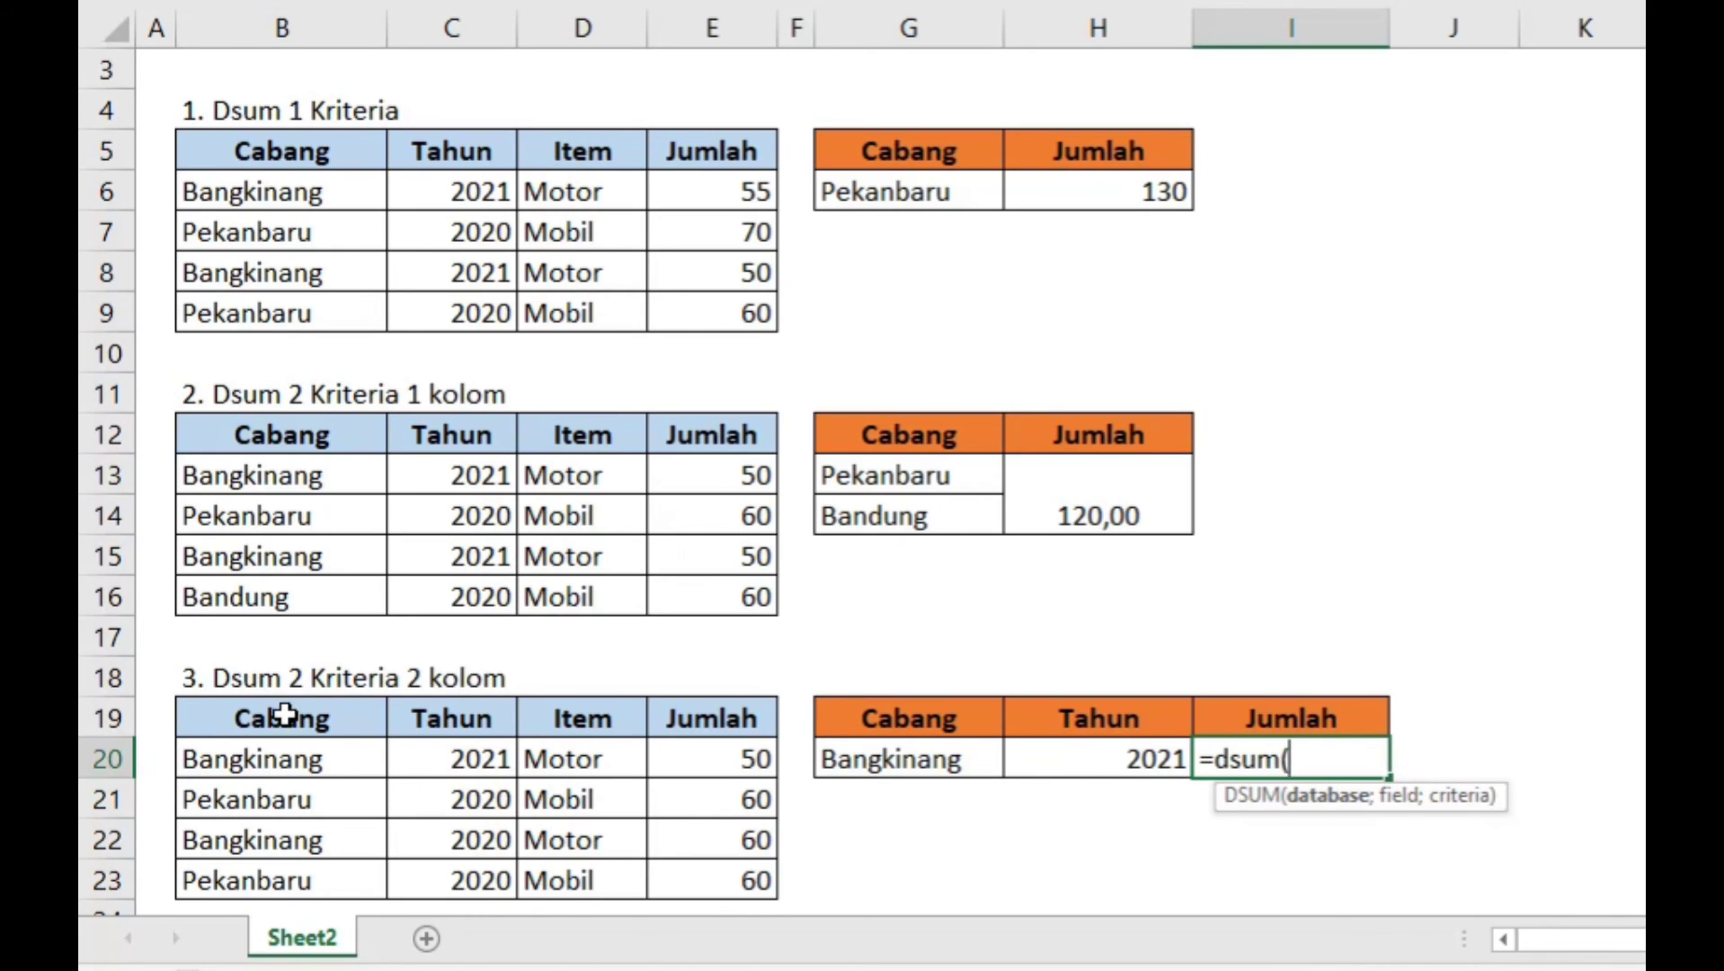
drag(292, 718, 687, 874)
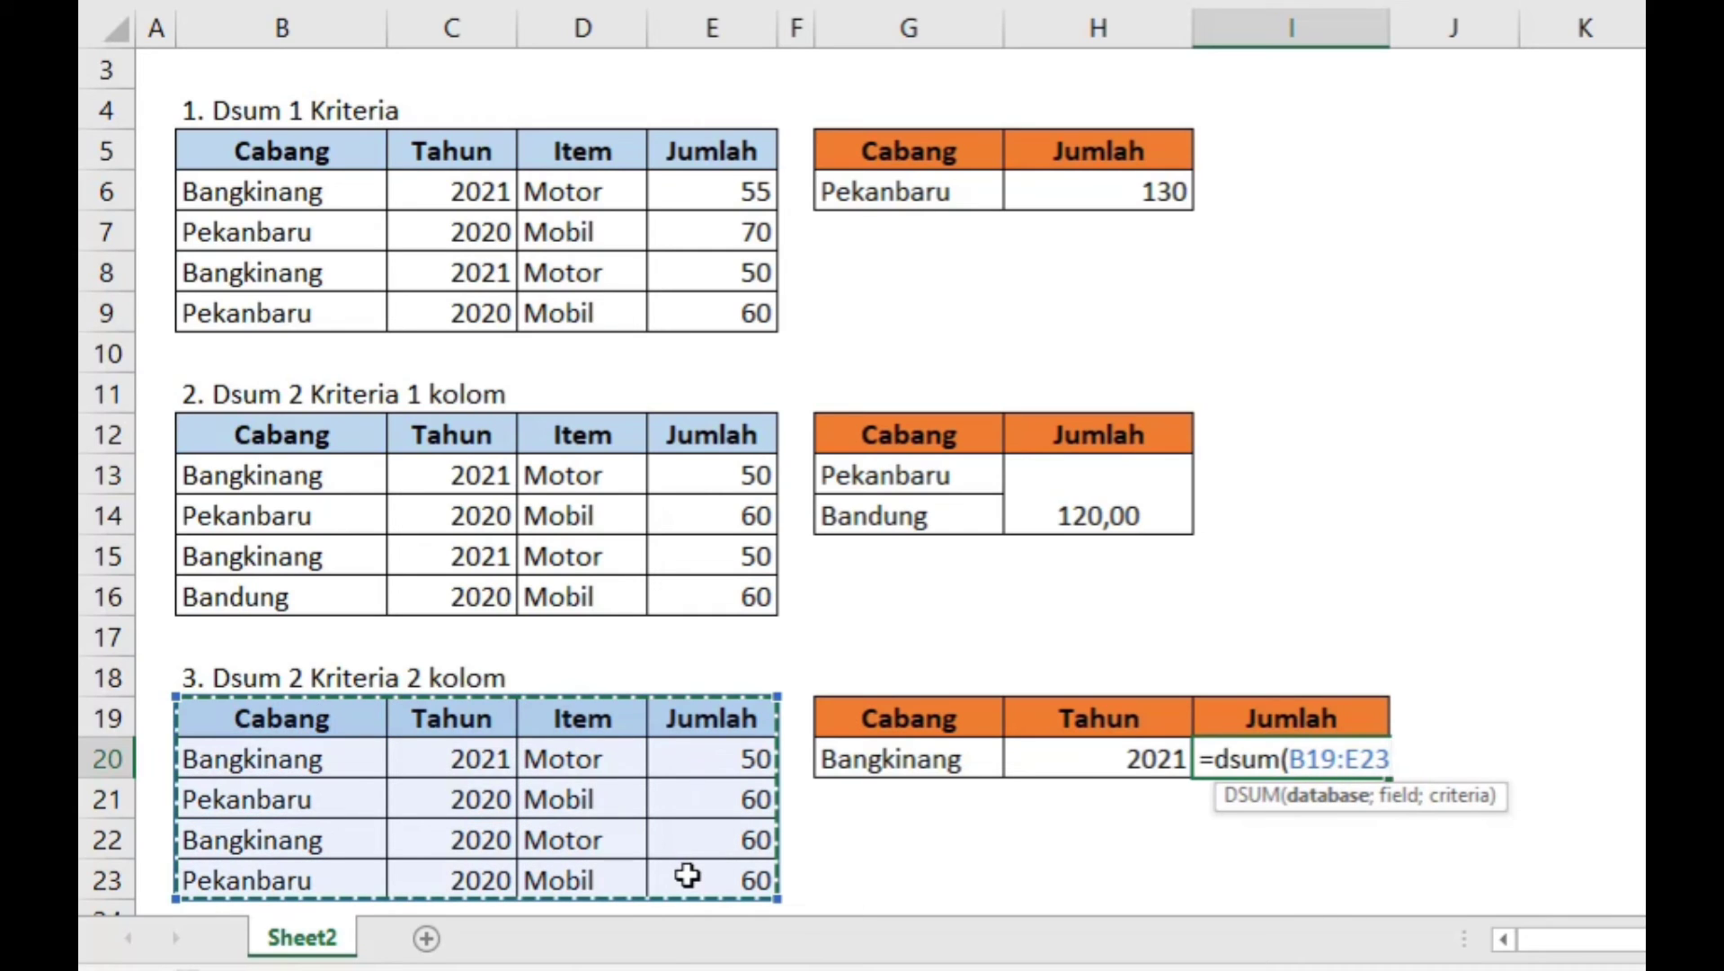
text(;)
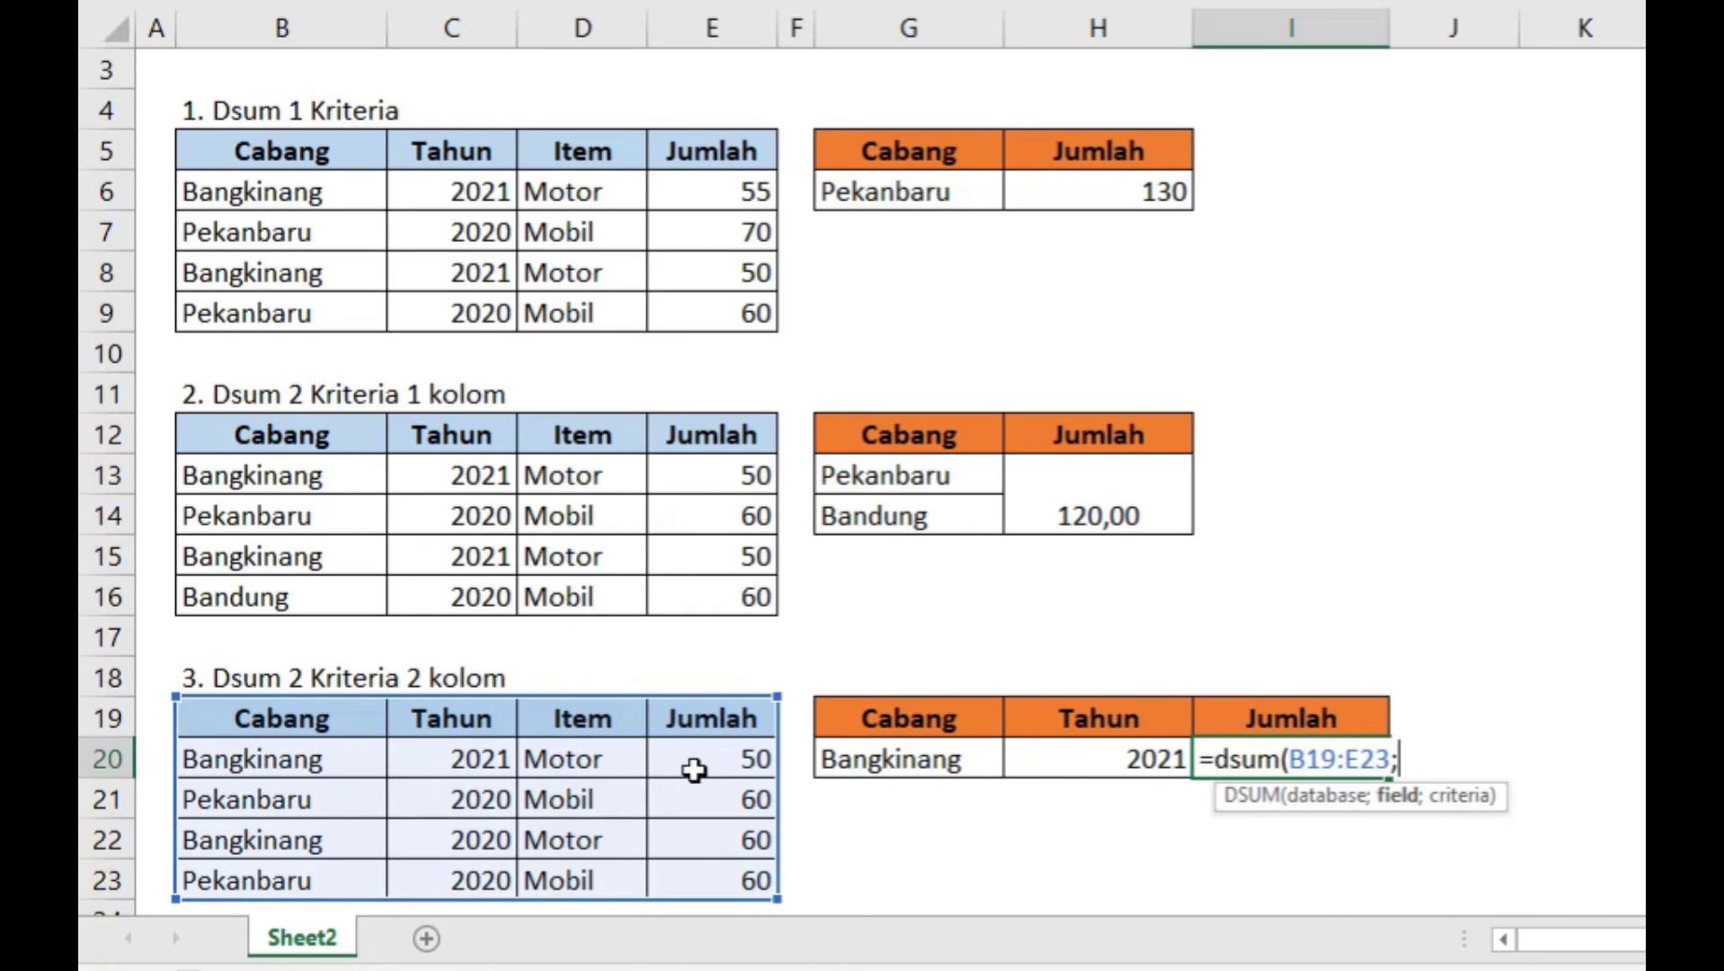
click(704, 719)
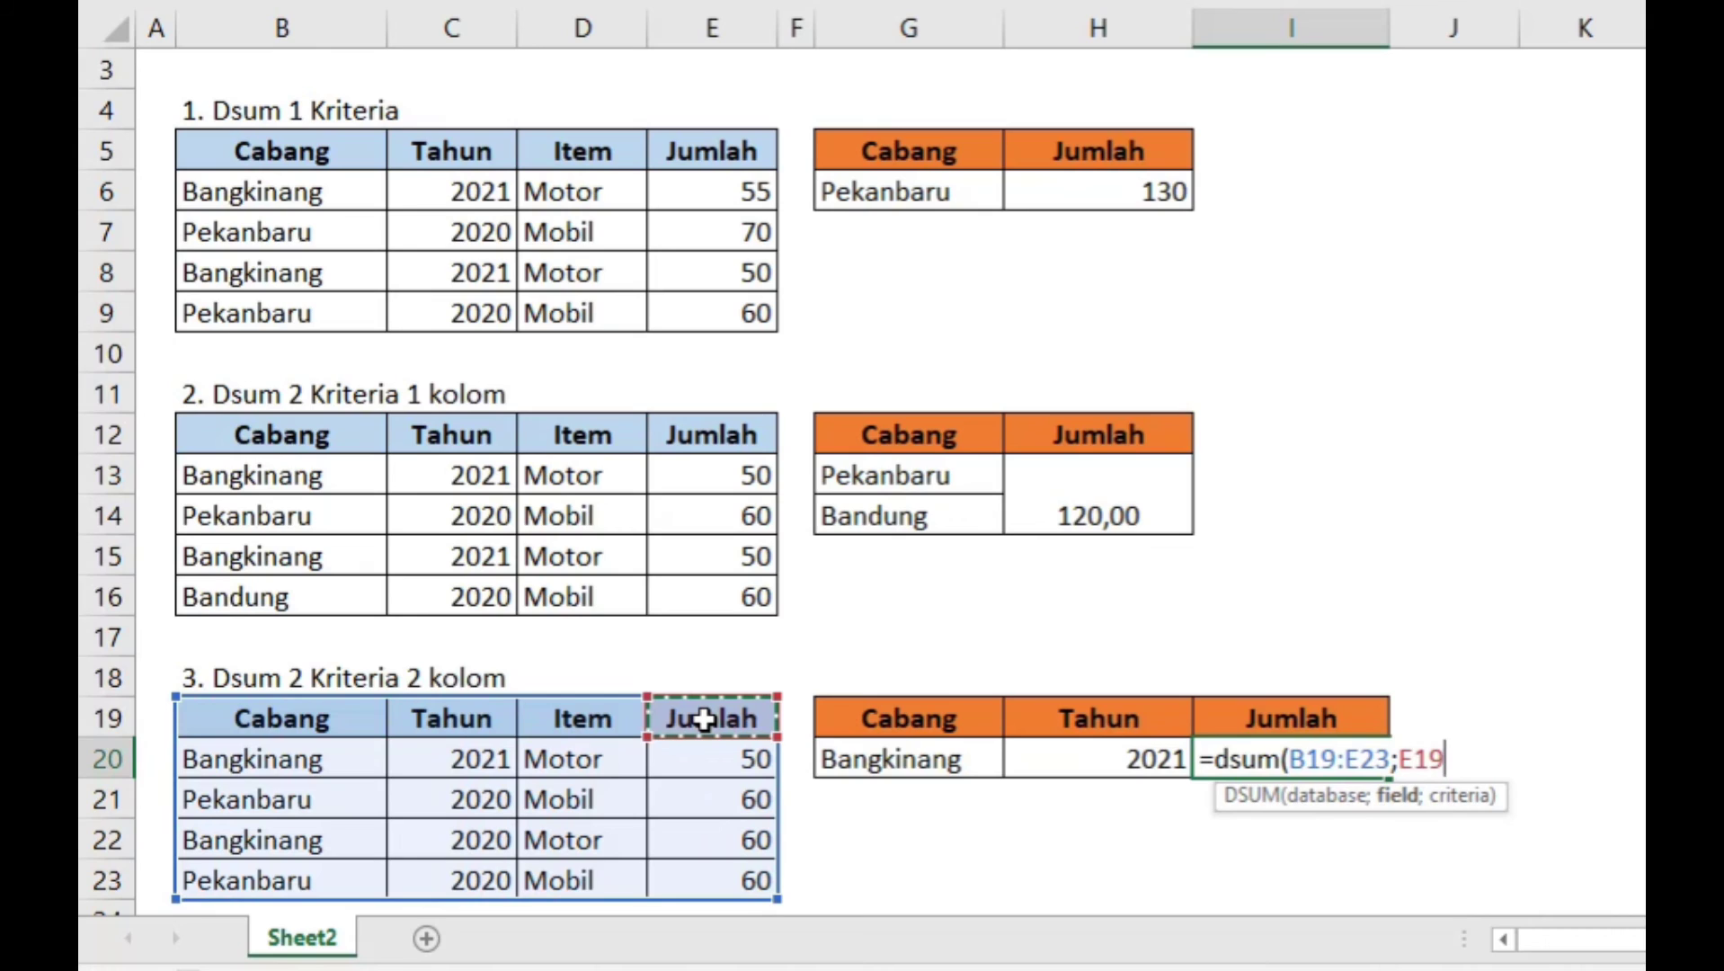
text(;)
click(860, 711)
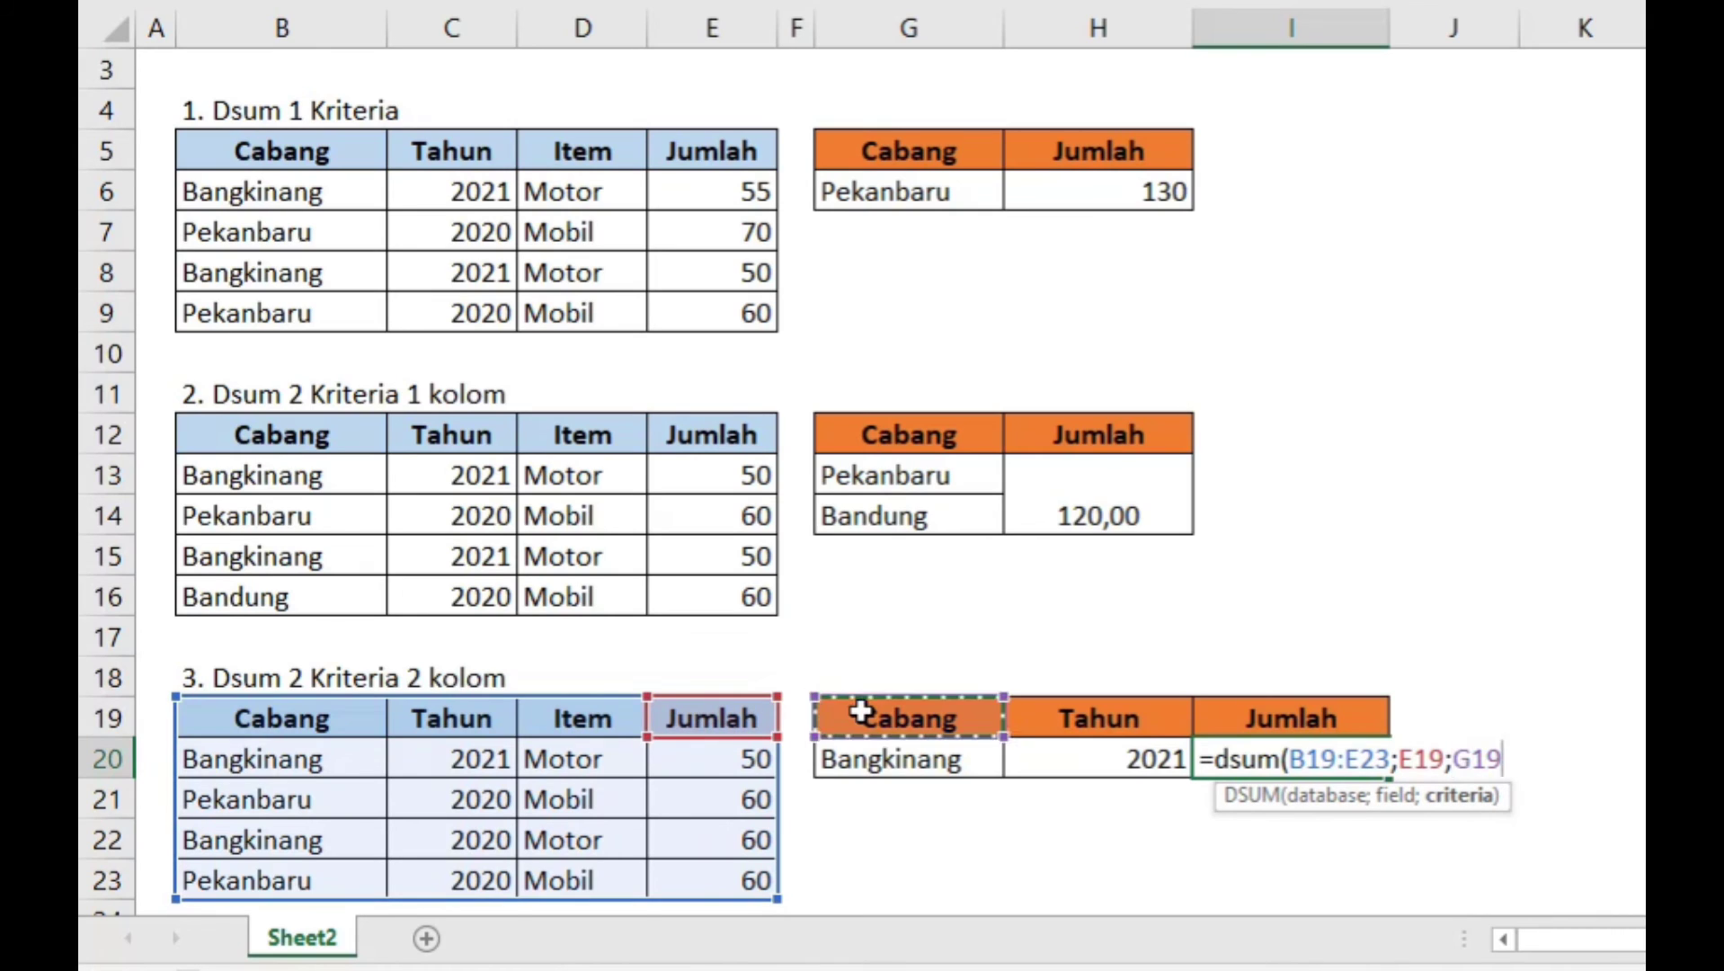
drag(860, 712, 1123, 762)
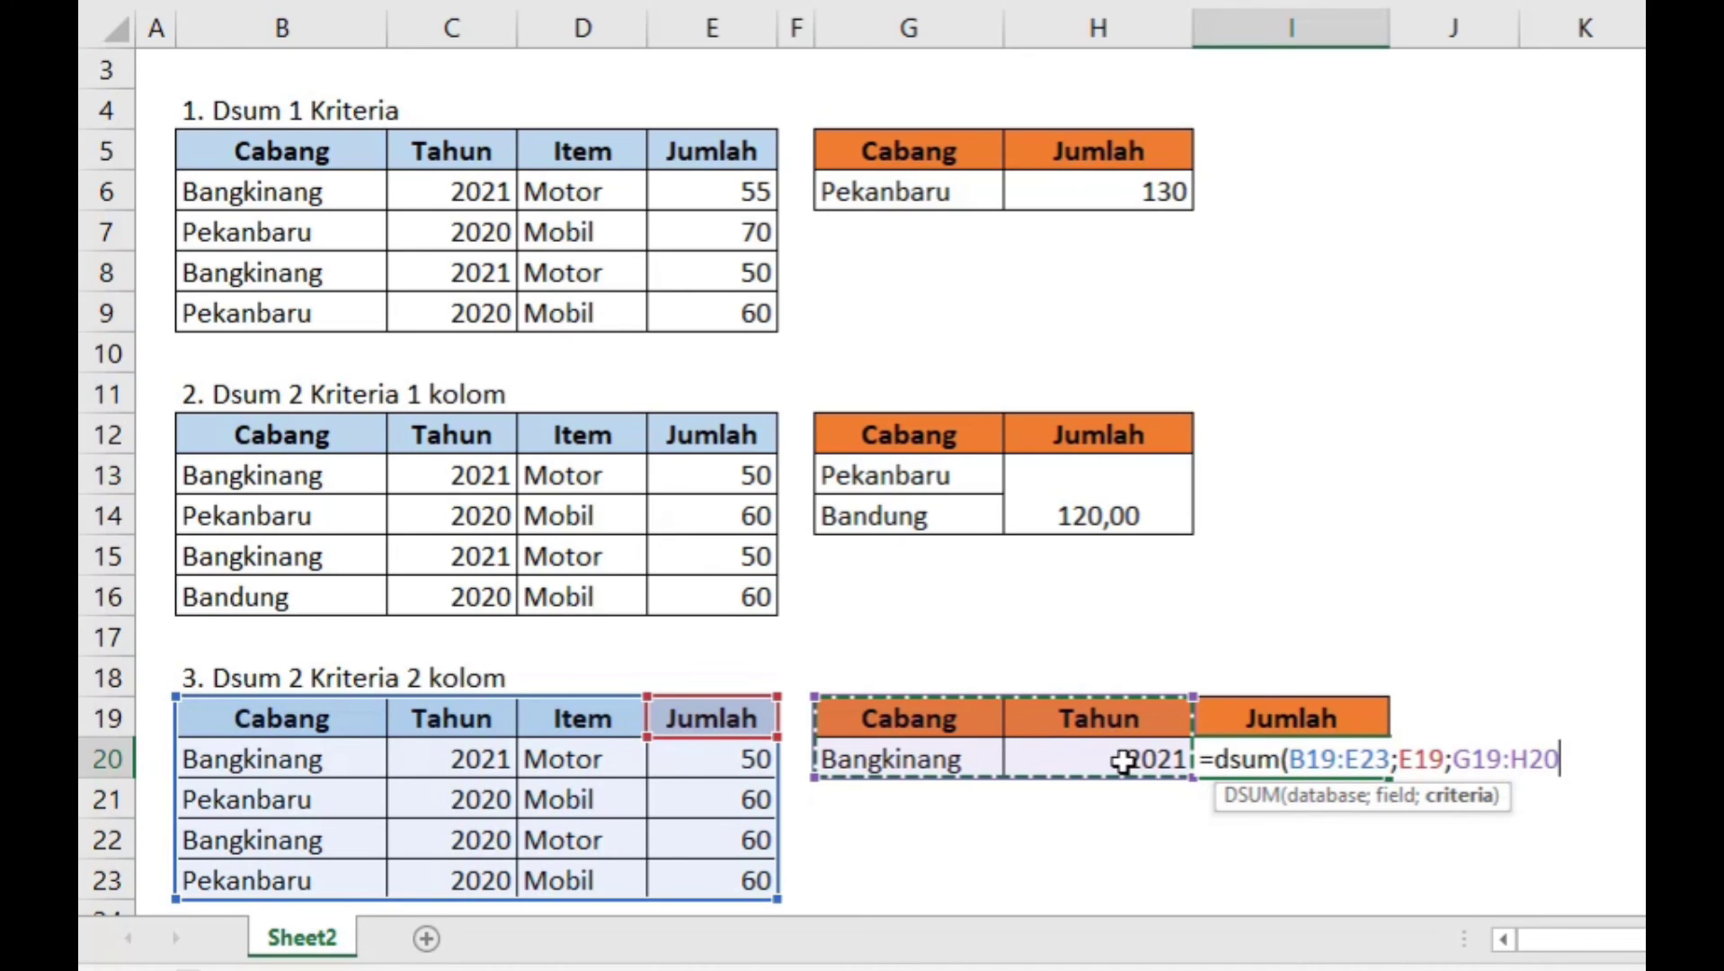
key(Return)
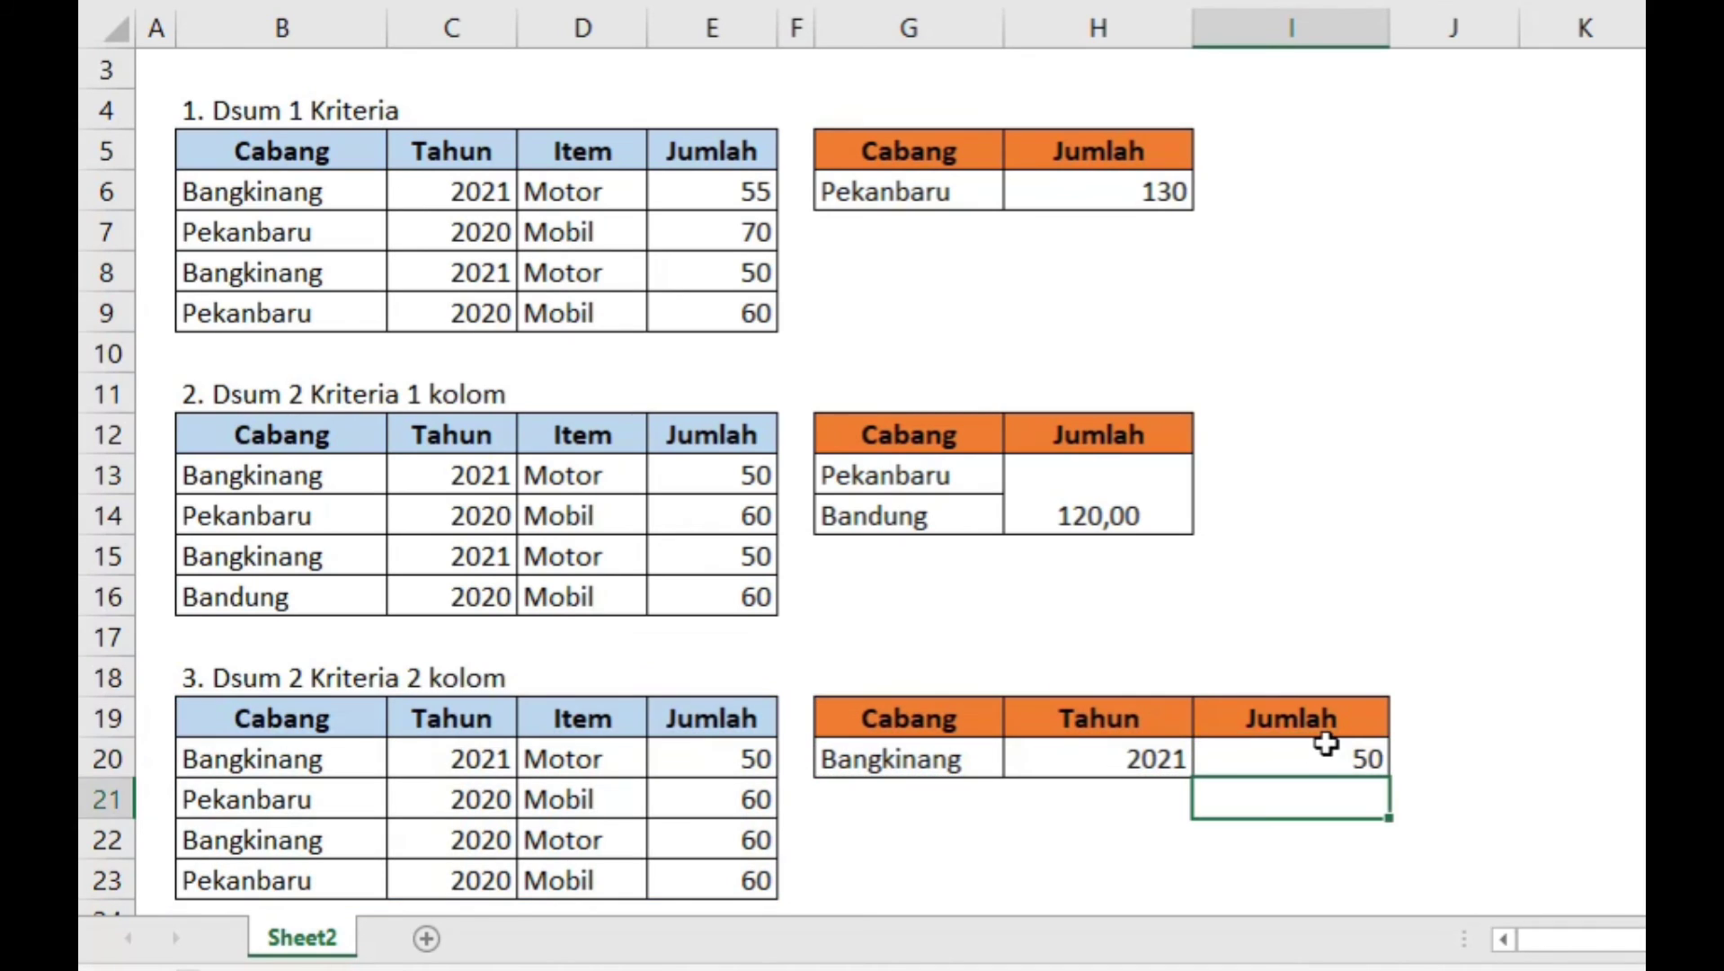
- Check the Jumlah result in I20 against the Cabang, Tahun and Jumlah values in row 20 of the third table
click(1325, 743)
click(324, 765)
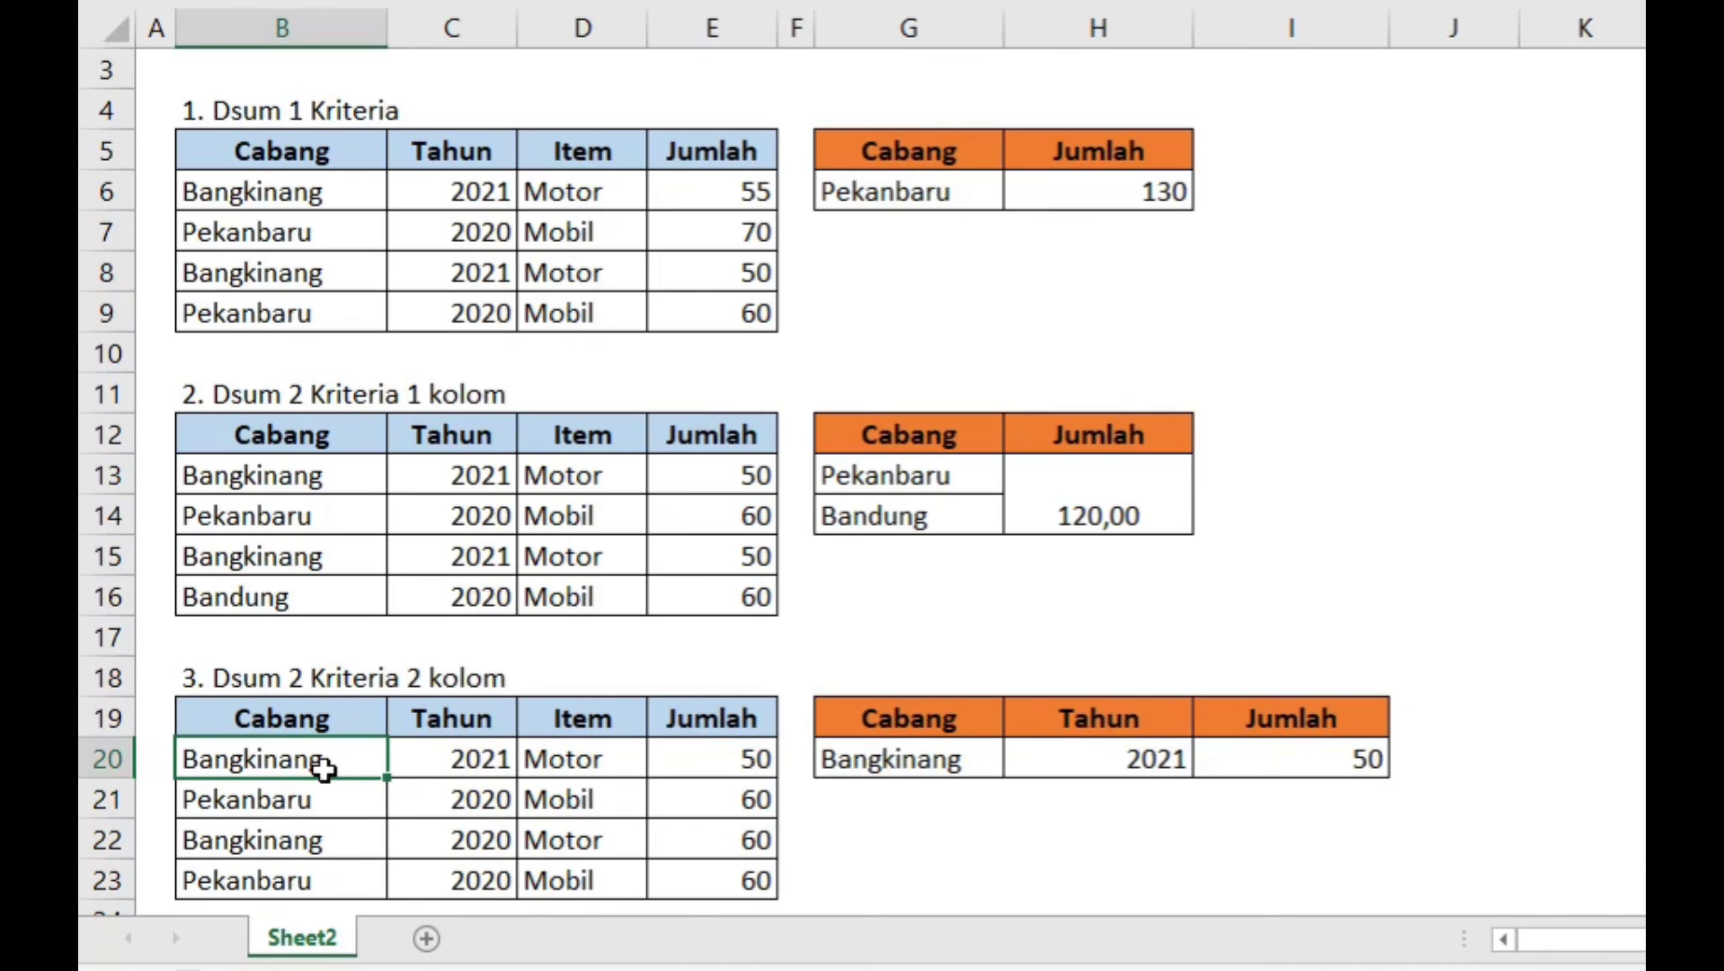
click(1282, 757)
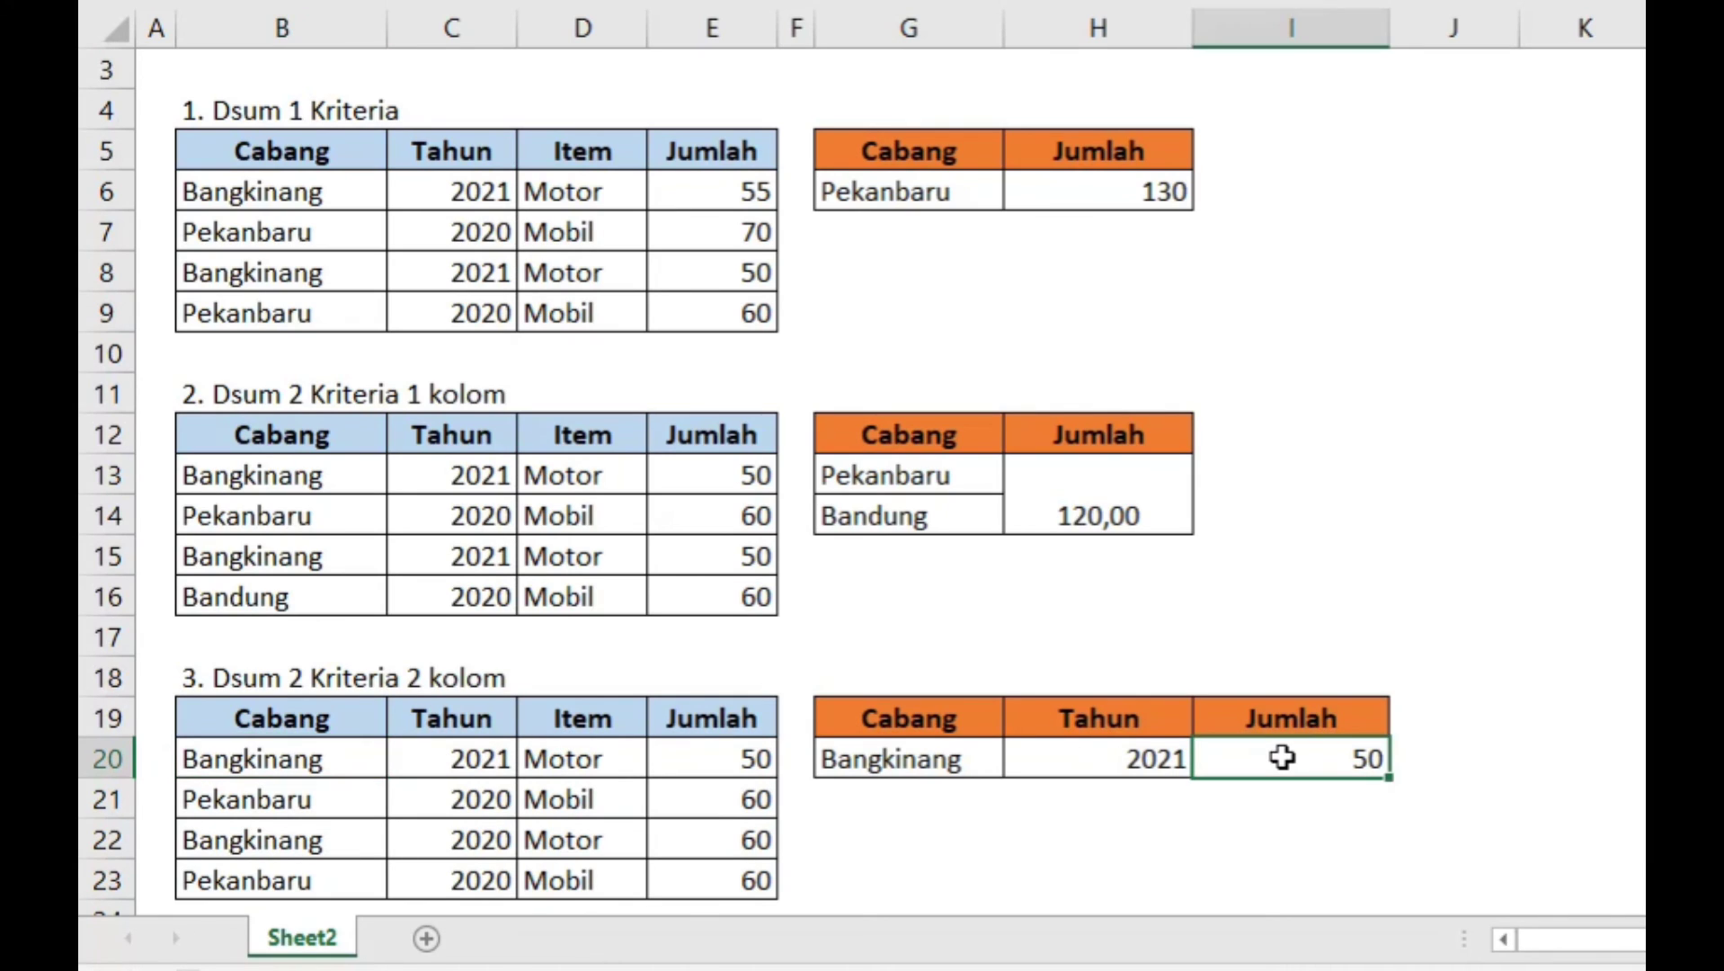
click(450, 759)
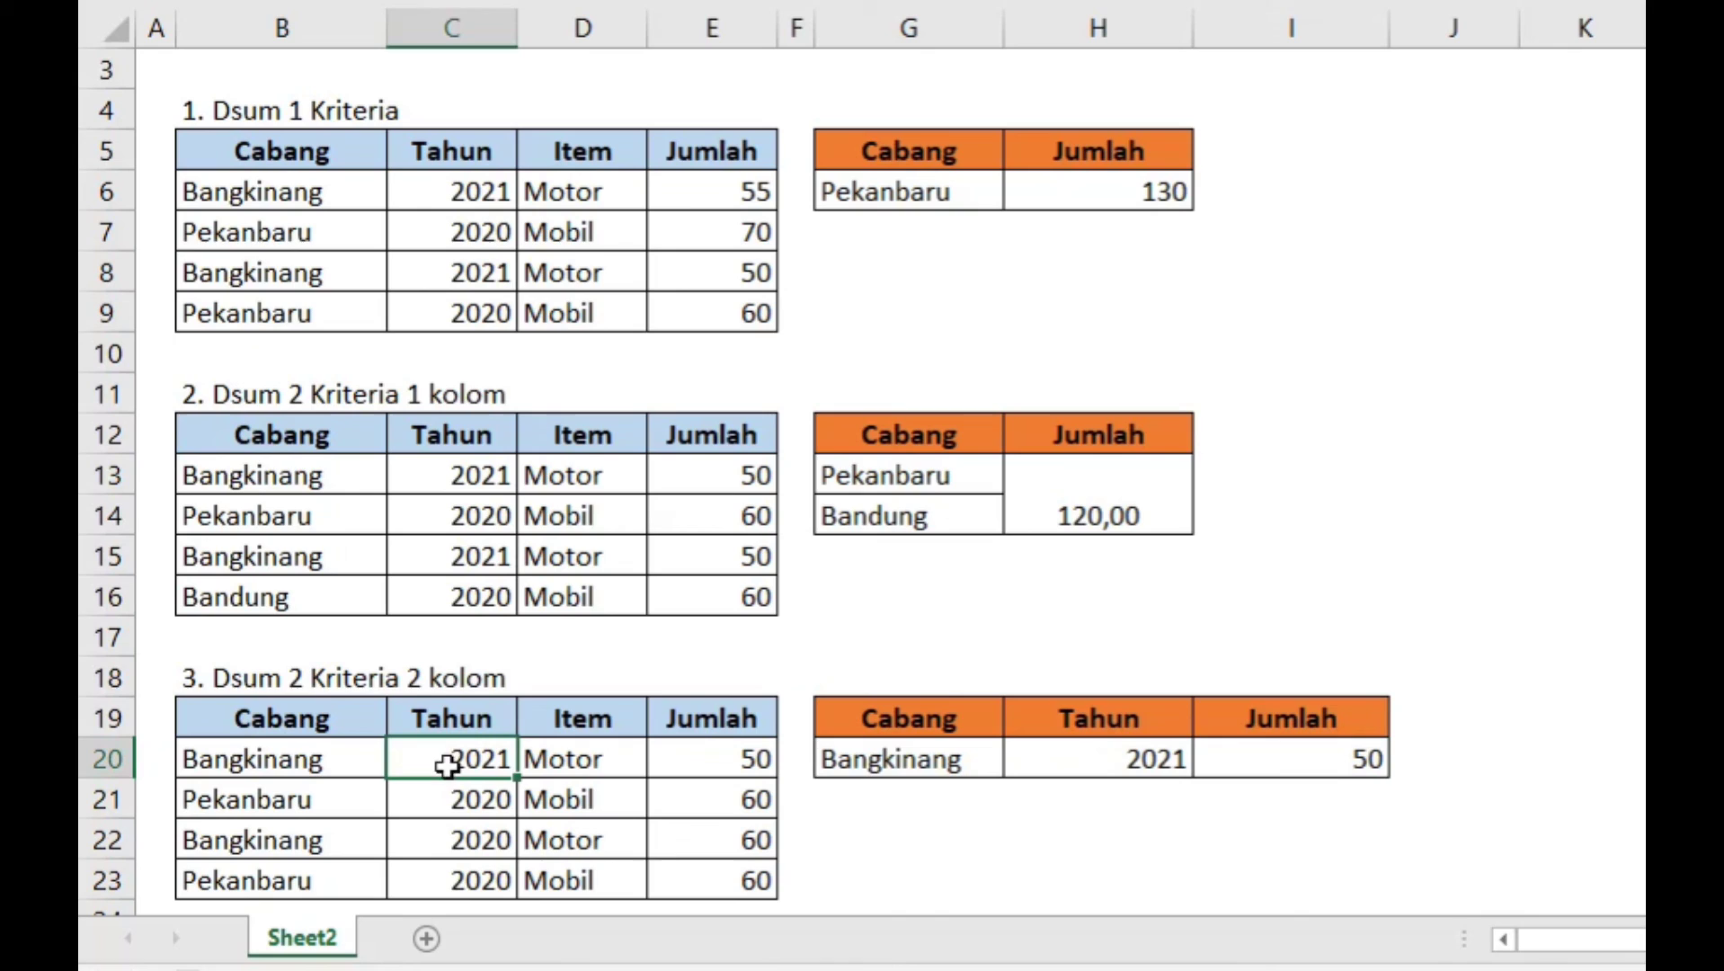
click(727, 759)
click(747, 796)
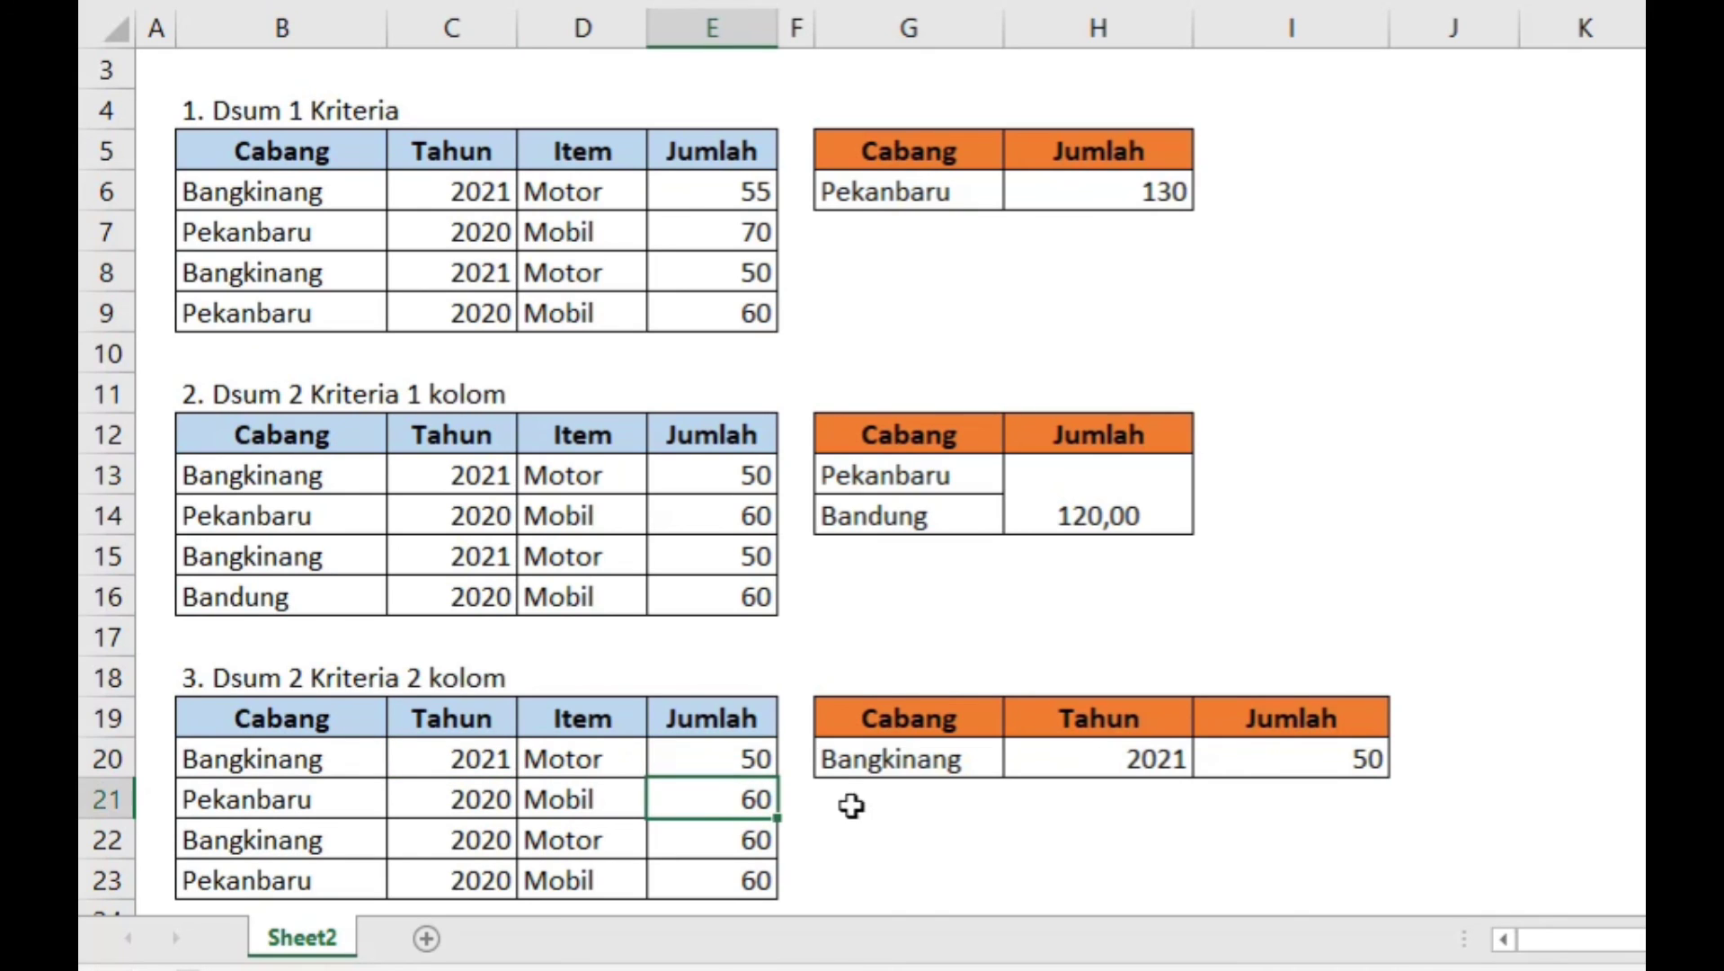
- Change the Cabang criterion in G20 to Pekanbaru and compare the total with the Pekanbaru rows and their Tahun values
click(960, 759)
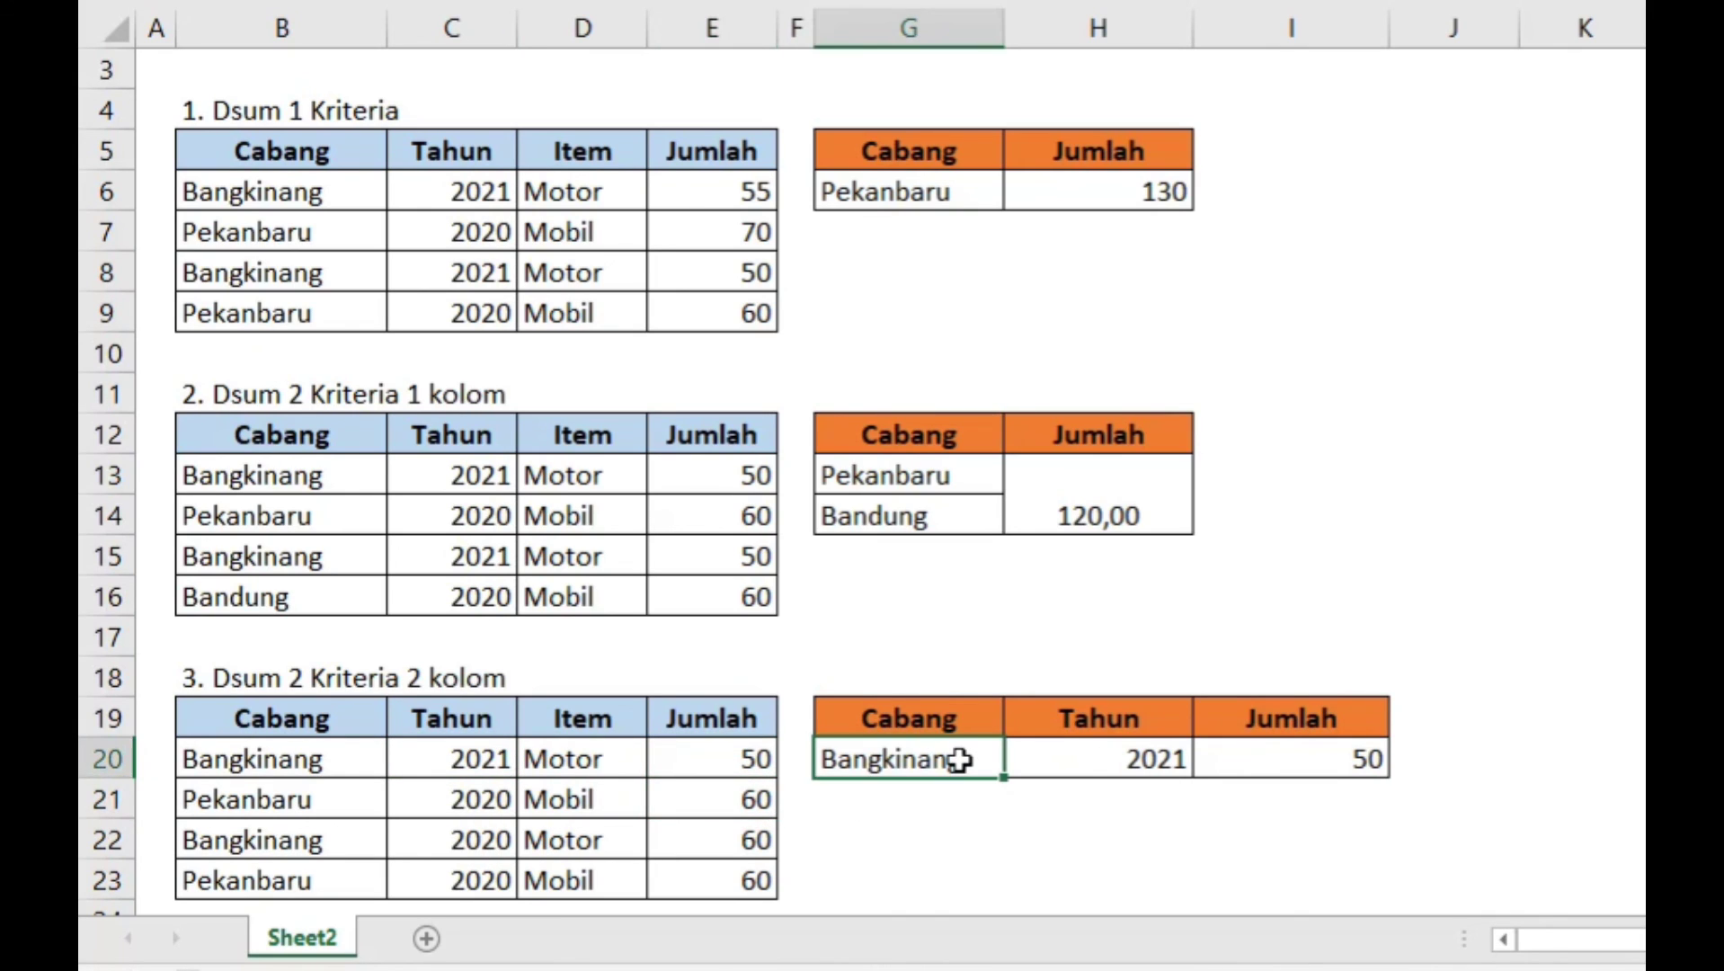
text(Pekanbaru)
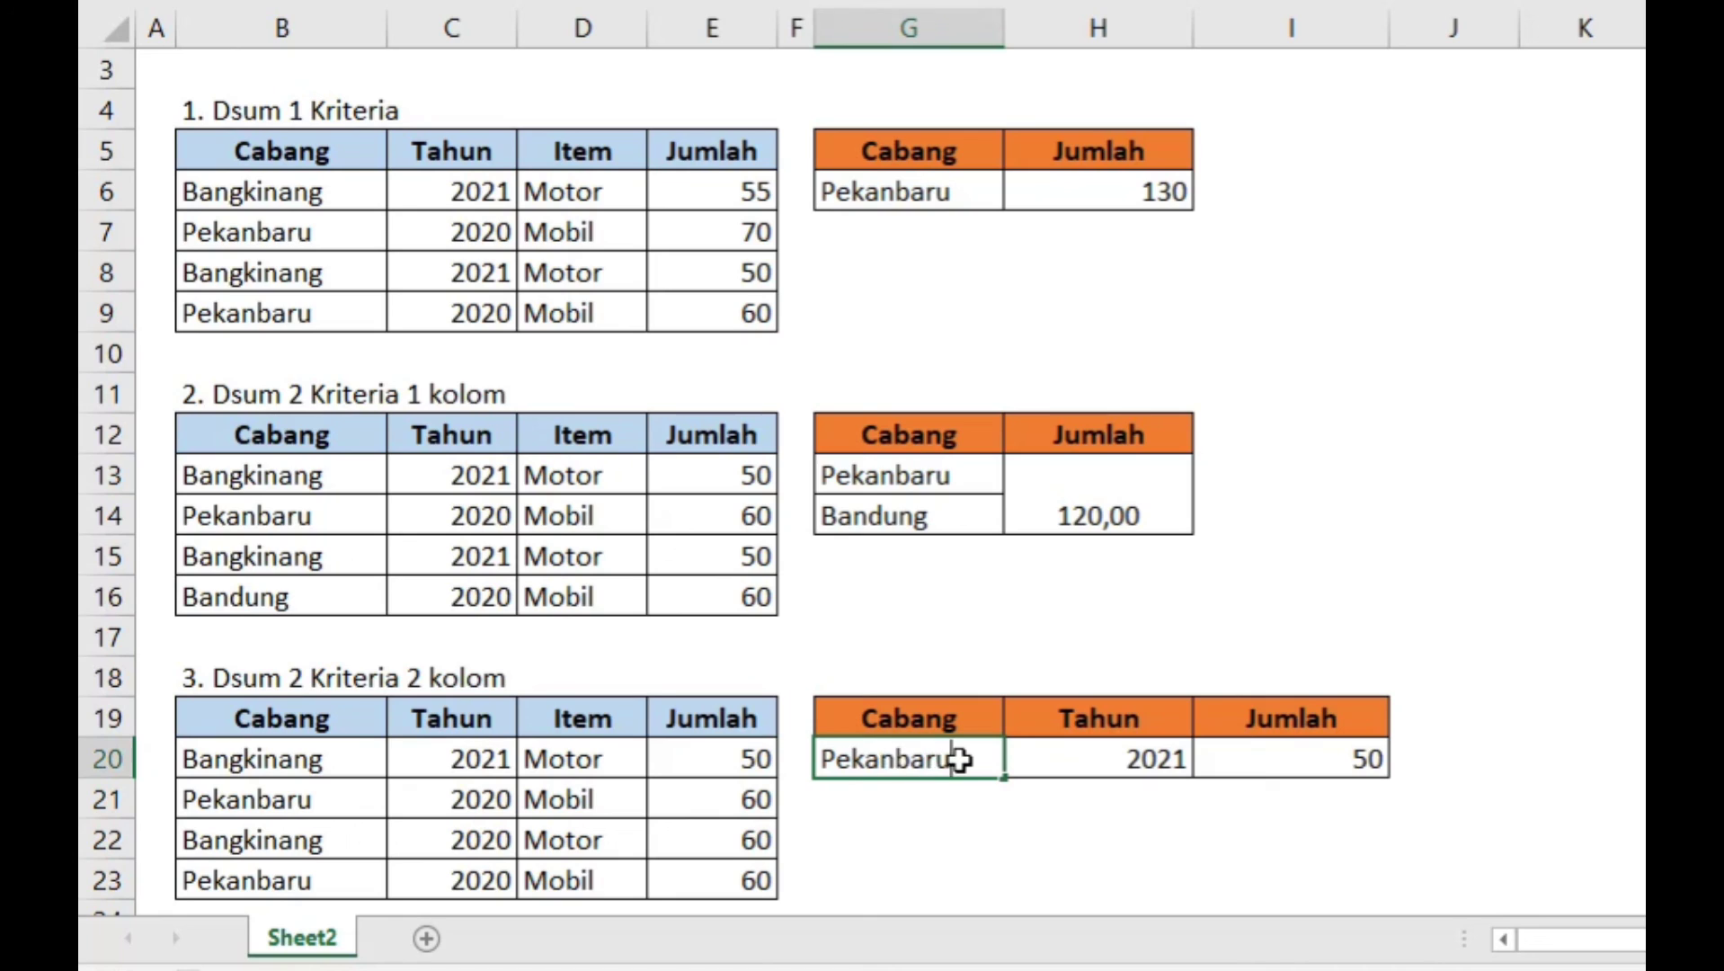
click(1597, 638)
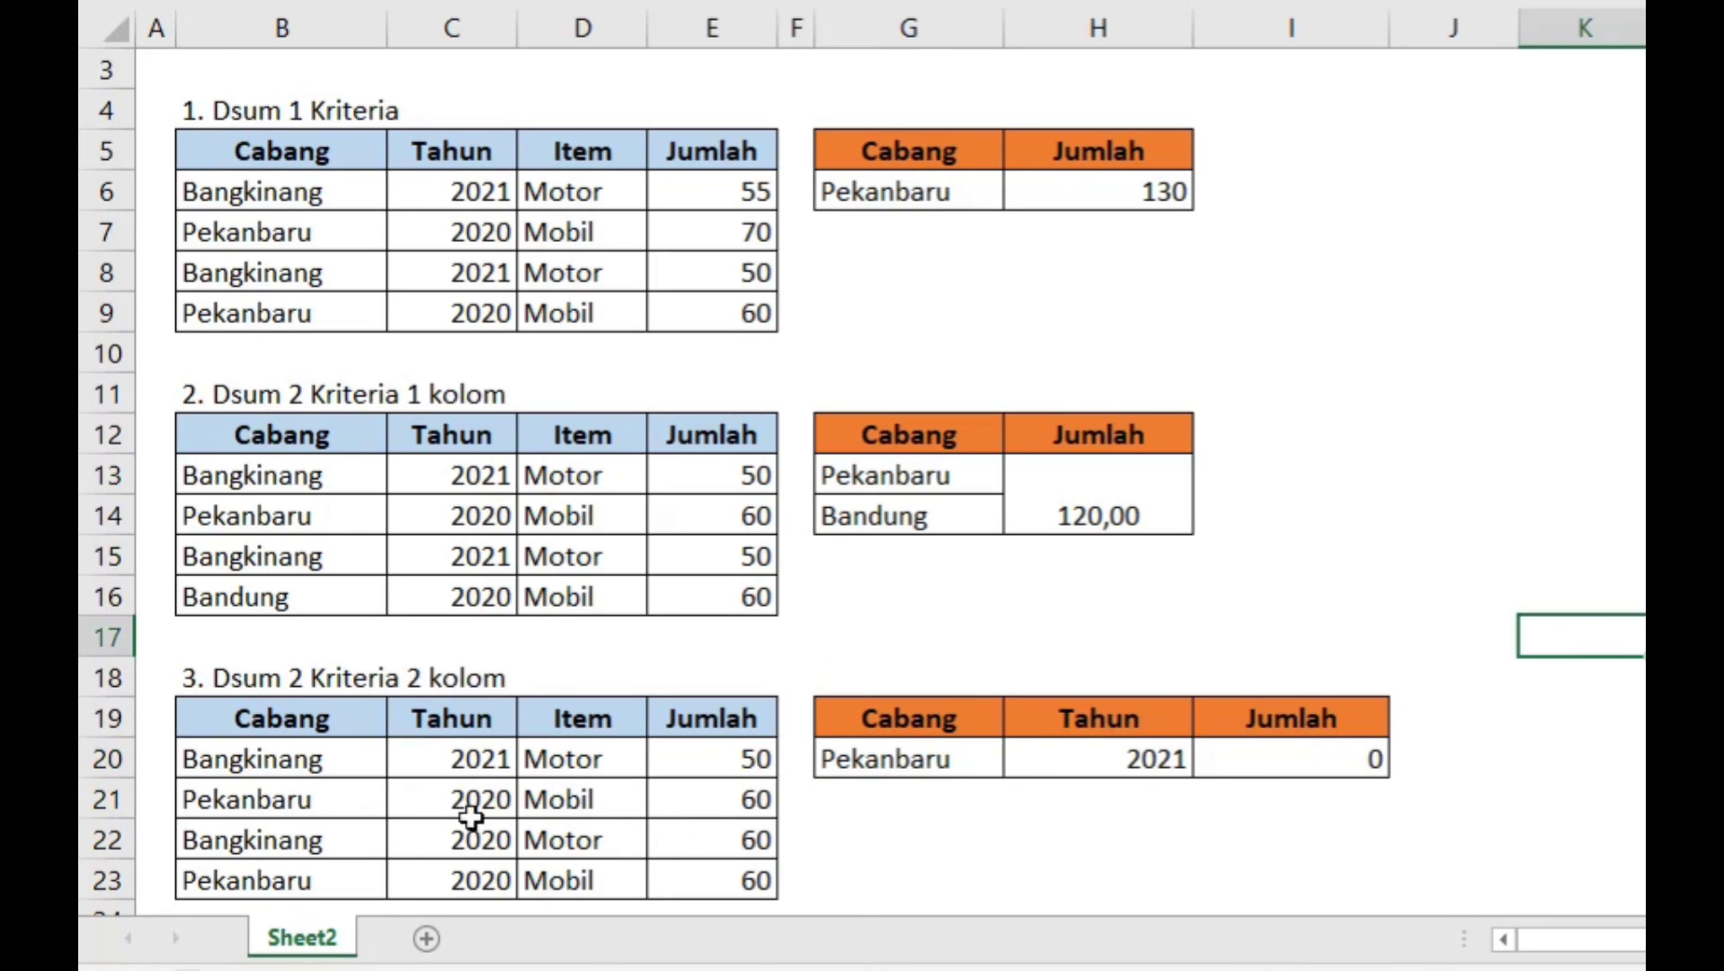
click(187, 839)
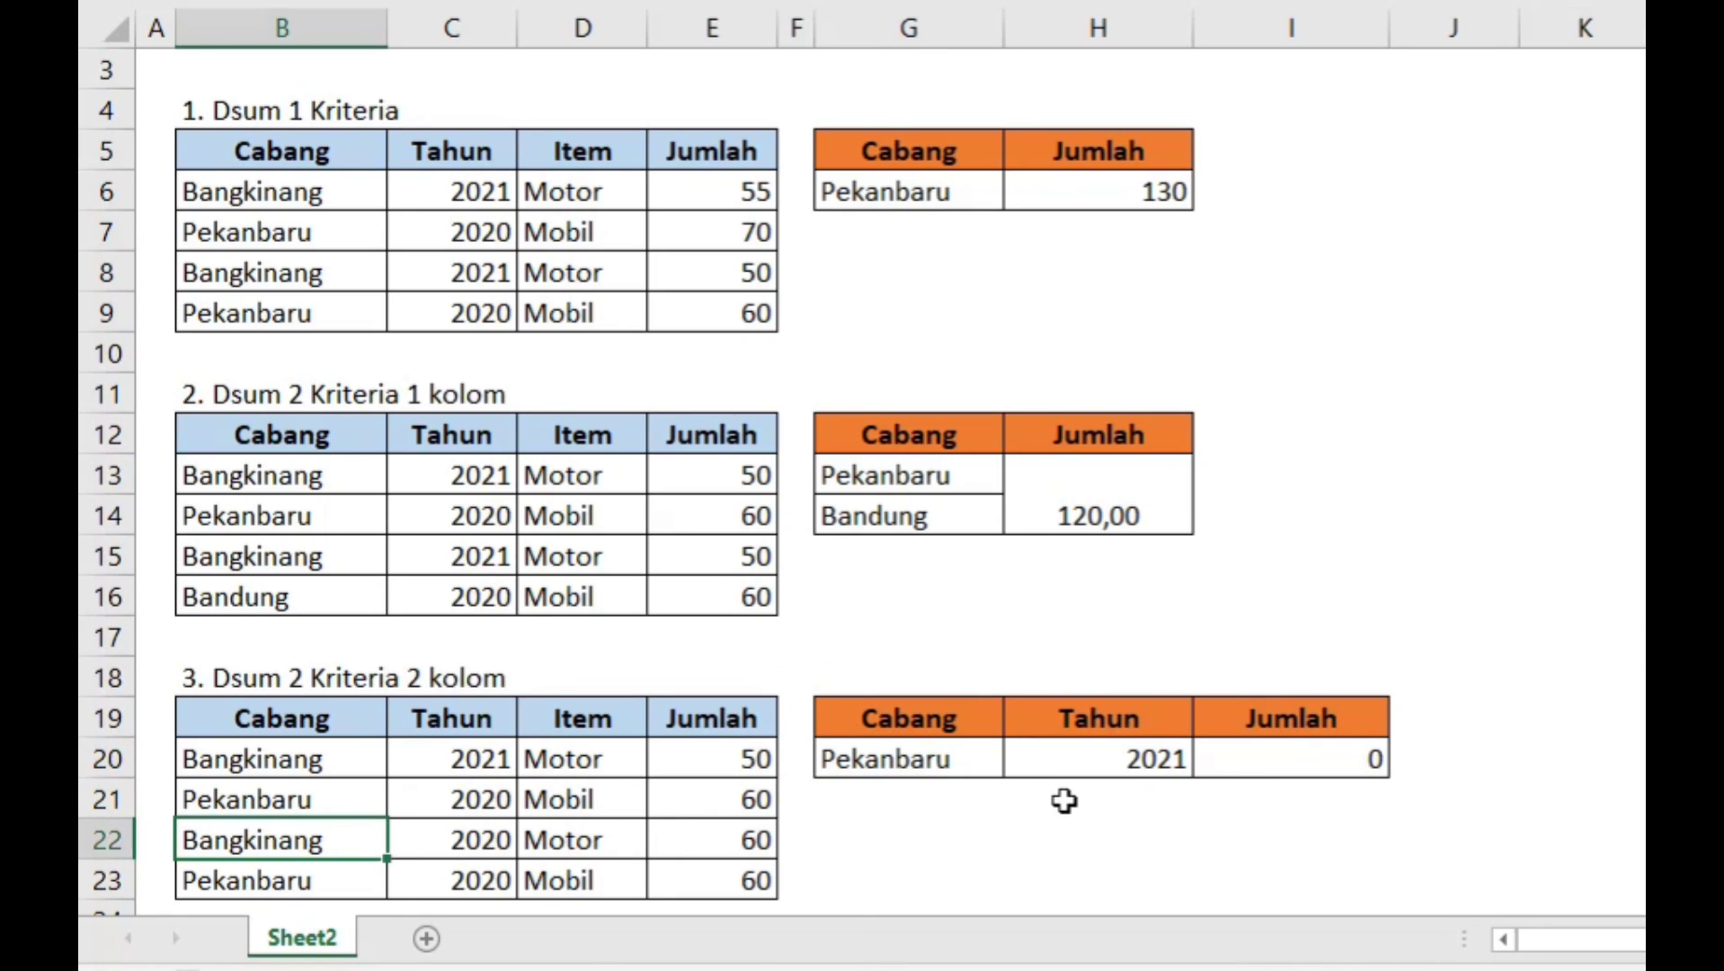
click(260, 876)
click(304, 824)
click(369, 797)
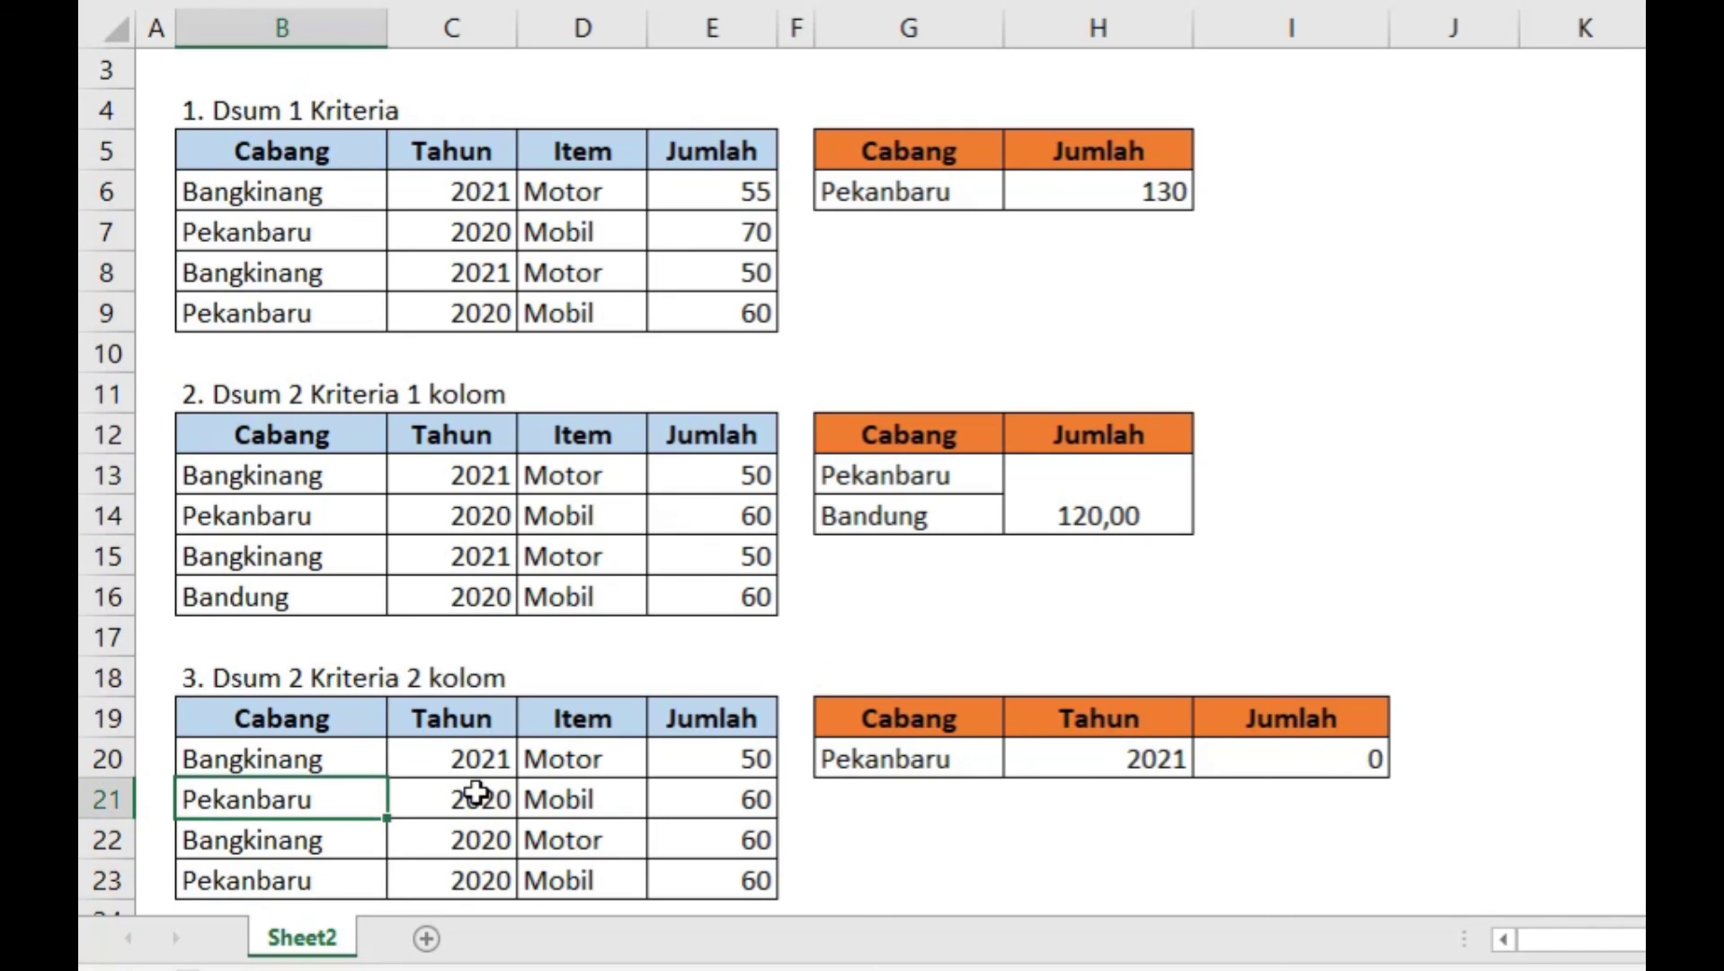
click(472, 791)
- Set the Tahun criterion in H20 to 2020 to total the Pekanbaru amounts for that year
click(1128, 763)
double_click(1128, 763)
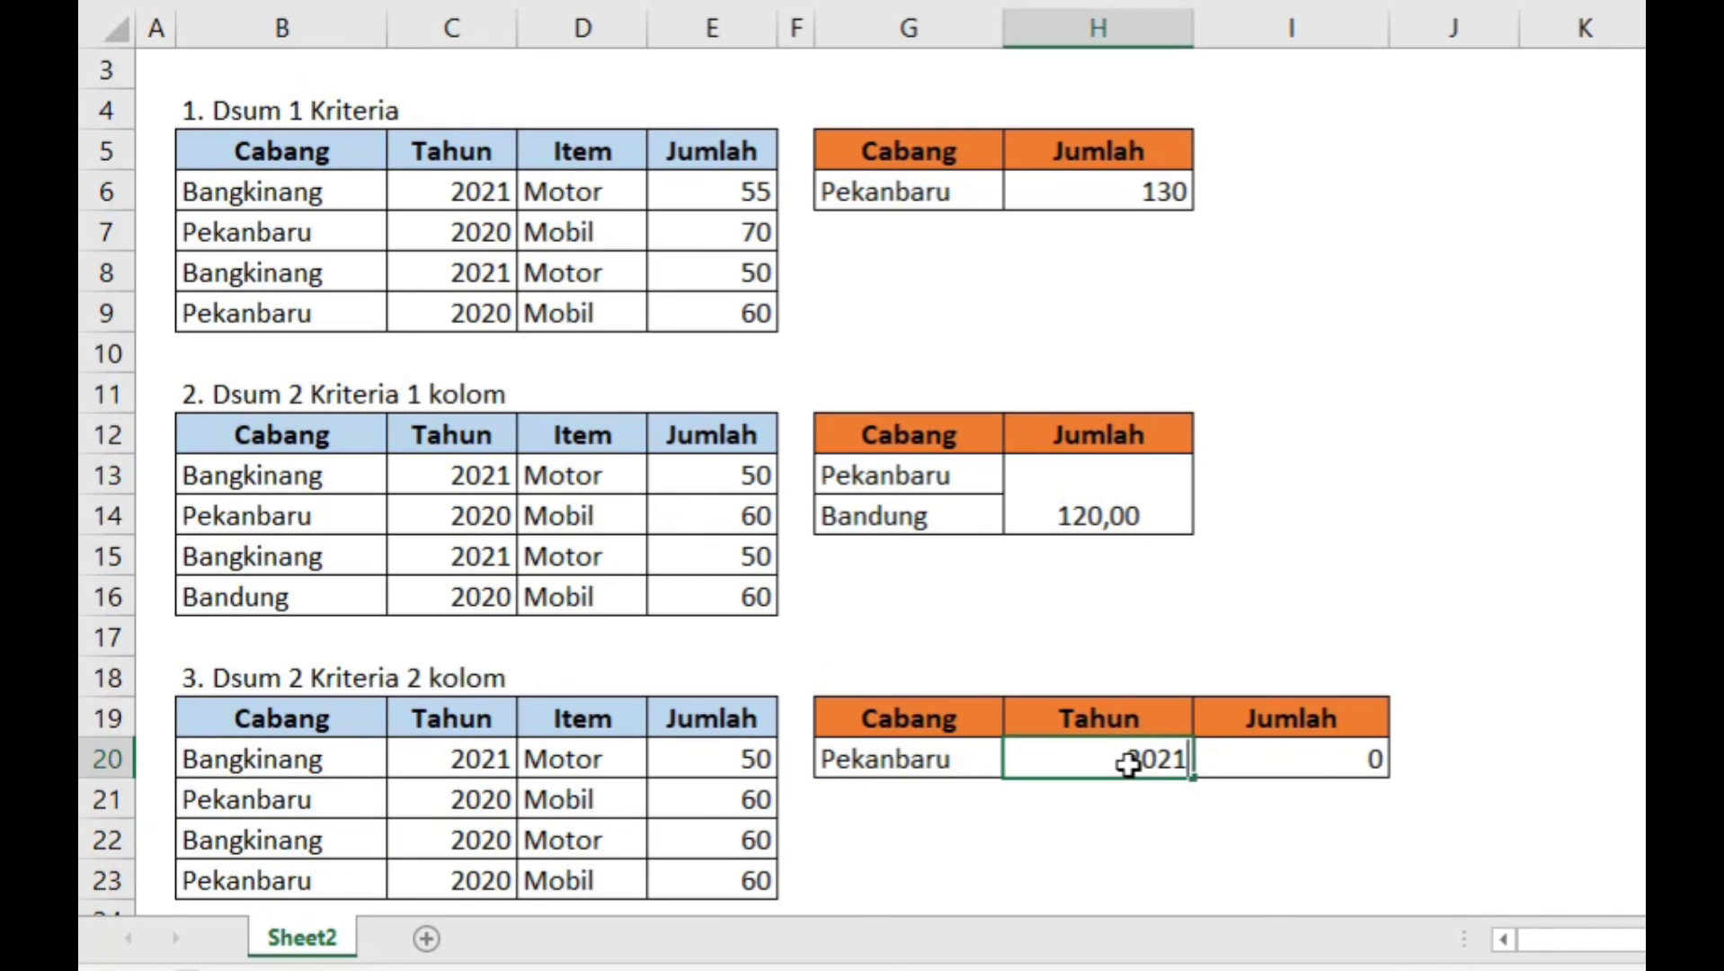
key(BackSpace)
text(0)
click(1681, 678)
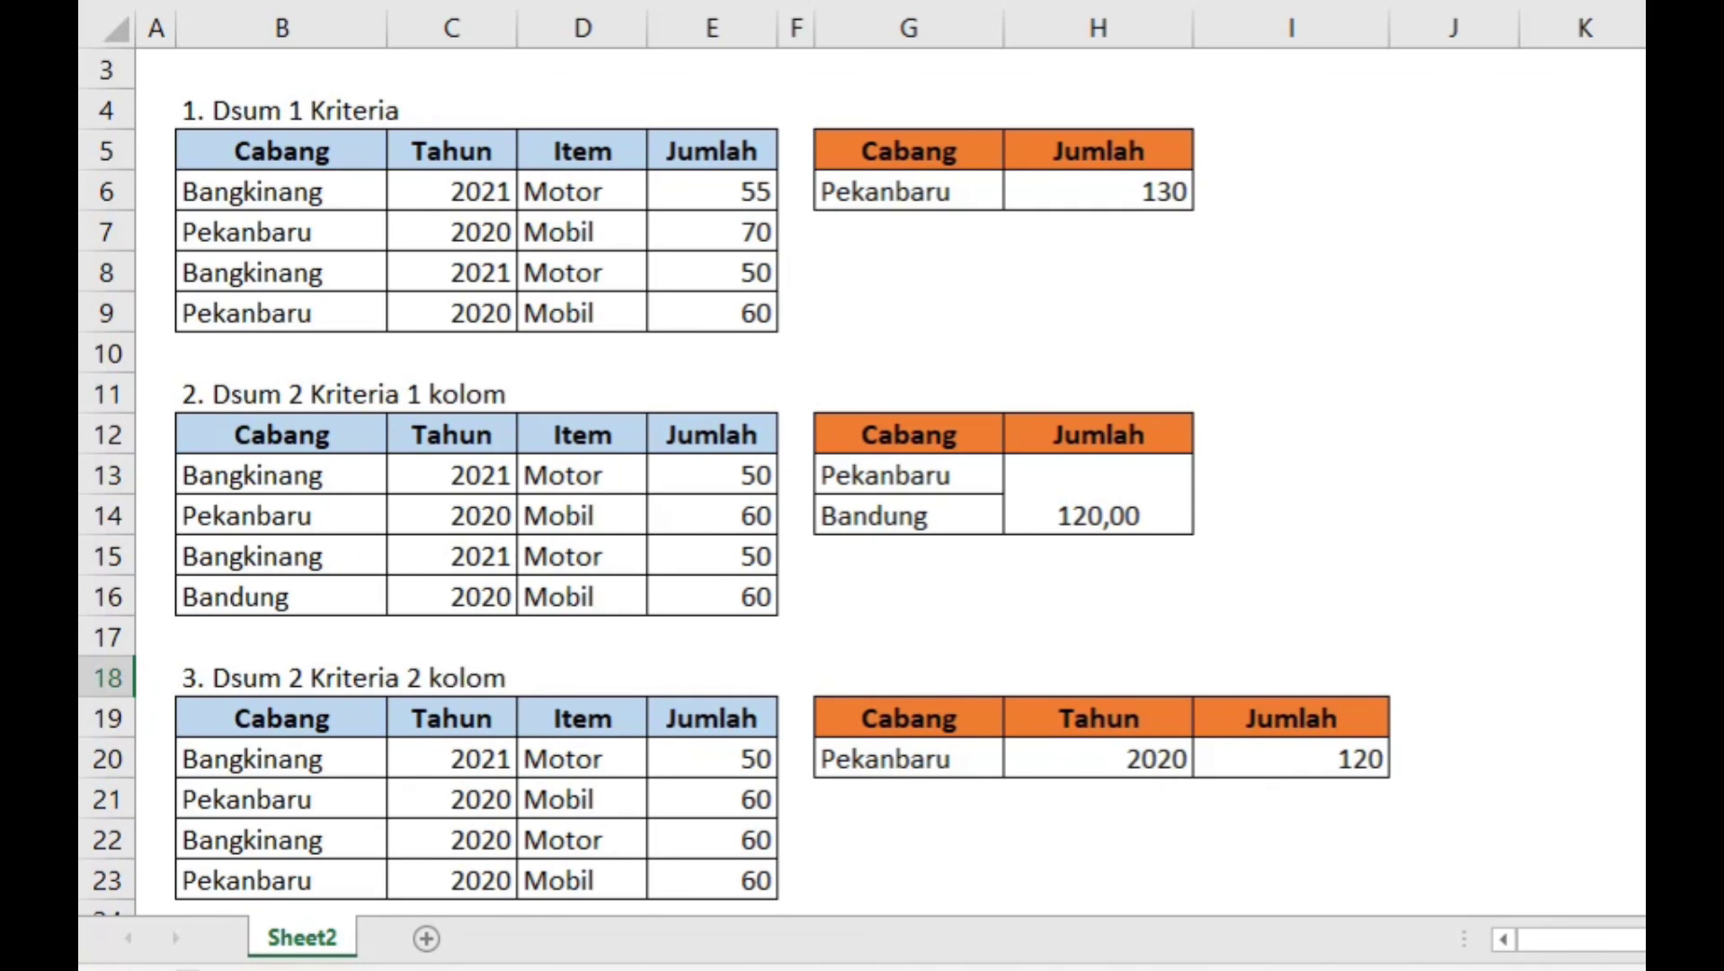
scroll(863, 476, up, 1)
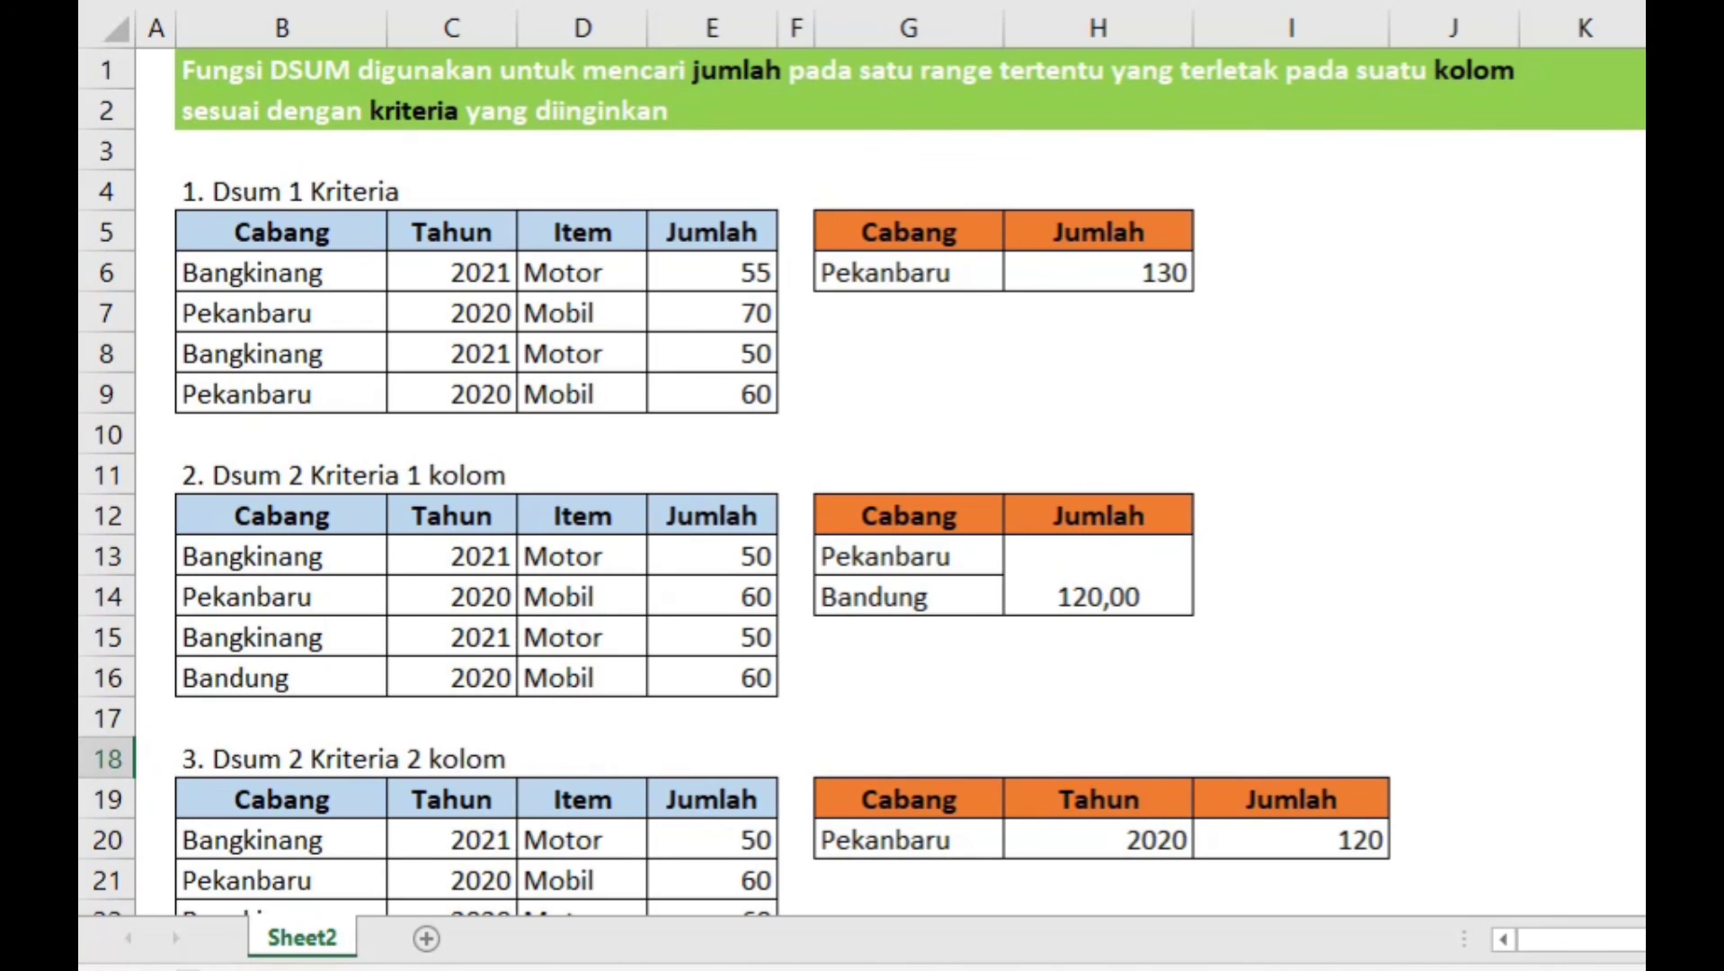